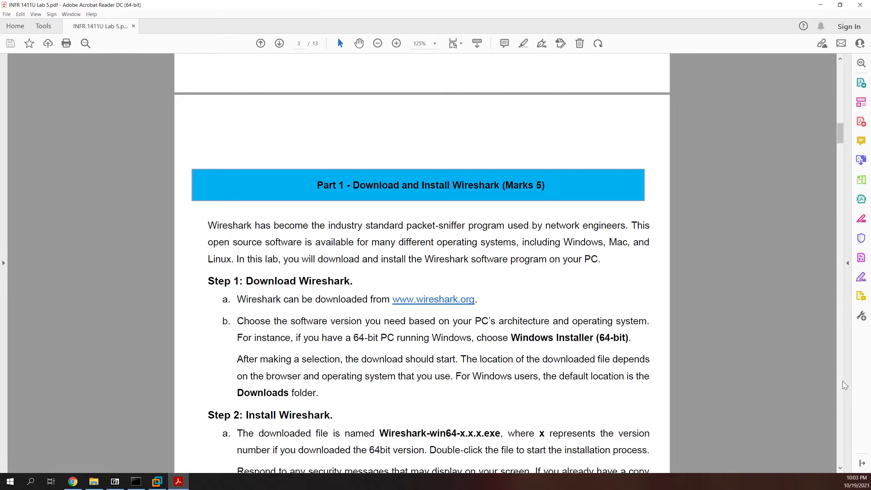
Step: Highlight 'Windows Installer (64-bit)' on page 3, then scroll down to Step 2: Install Wireshark
{"action": "scroll", "coordinate": [844, 385], "scroll_direction": "down", "scroll_amount": 10}
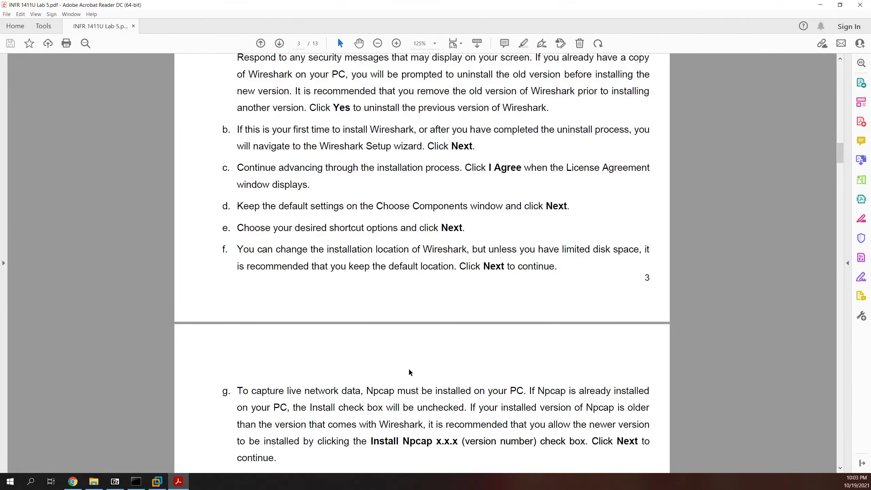
{"action": "scroll", "coordinate": [409, 369], "scroll_direction": "up", "scroll_amount": 10}
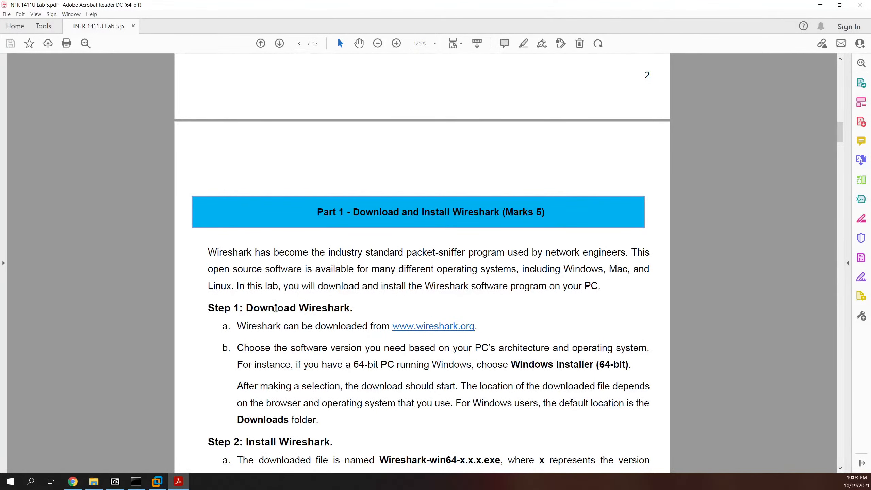
{"action": "scroll", "coordinate": [275, 309], "scroll_direction": "down", "scroll_amount": 1}
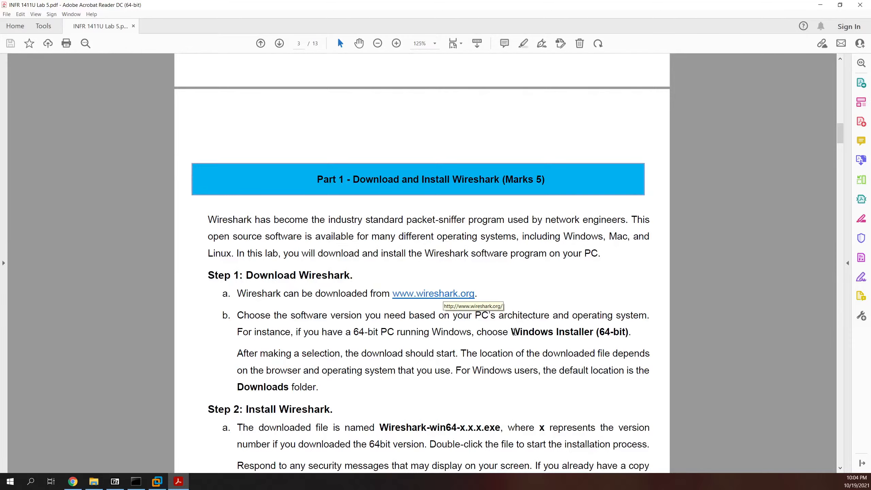
{"action": "left_click_drag", "start_coordinate": [511, 332], "coordinate": [632, 331]}
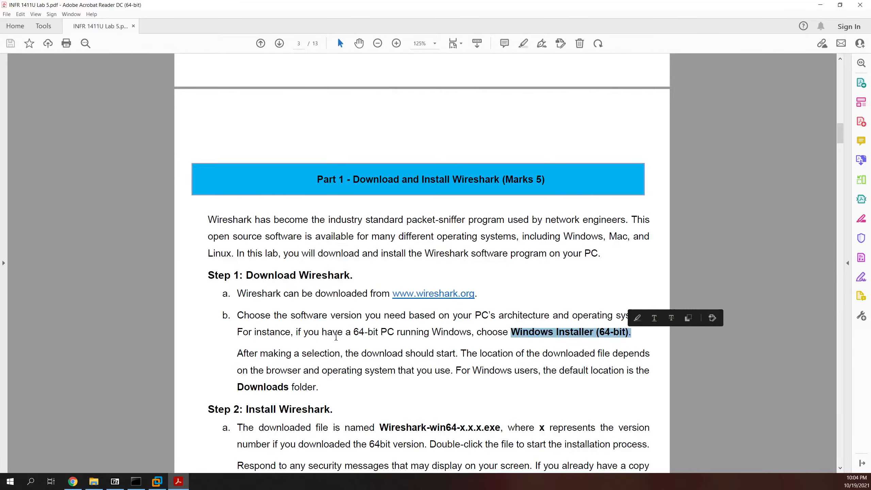
{"action": "scroll", "coordinate": [345, 336], "scroll_direction": "down", "scroll_amount": 2}
{"action": "scroll", "coordinate": [346, 337], "scroll_direction": "down", "scroll_amount": 4}
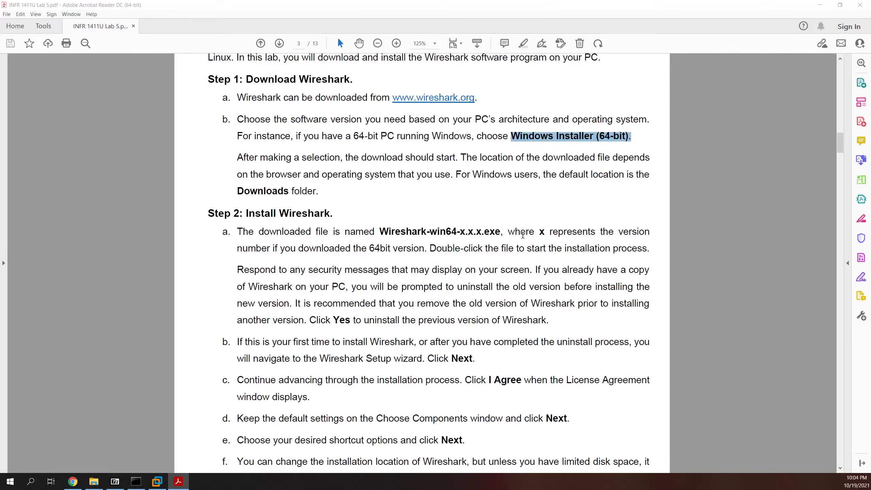
Step: Scroll down to page 4 and select the Install Npcap option name in step g
{"action": "left_click", "coordinate": [427, 276]}
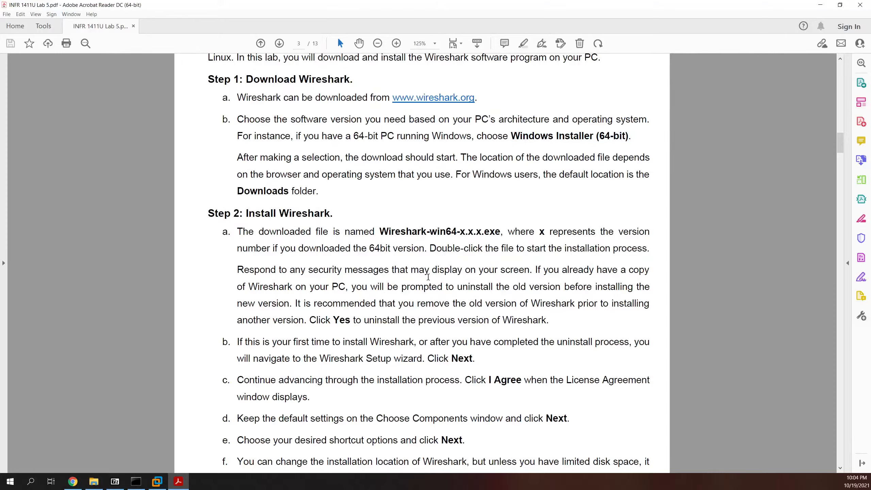
{"action": "scroll", "coordinate": [363, 261], "scroll_direction": "down", "scroll_amount": 1}
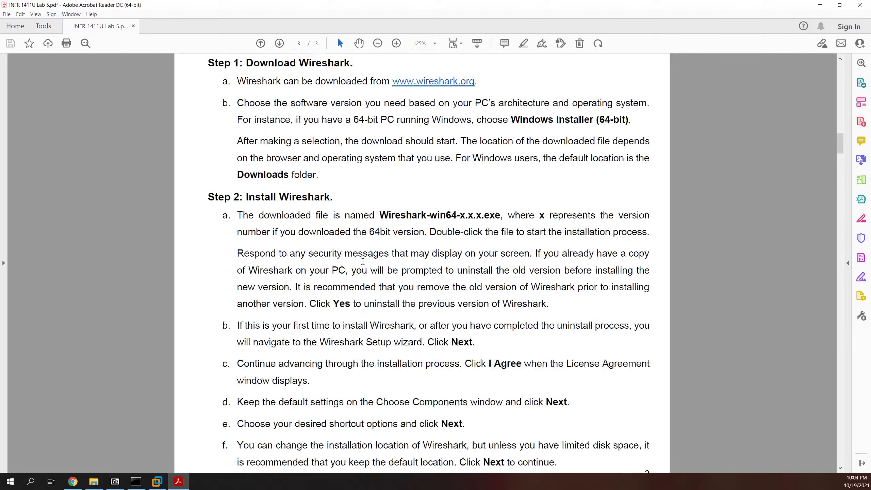
{"action": "scroll", "coordinate": [469, 248], "scroll_direction": "down", "scroll_amount": 3}
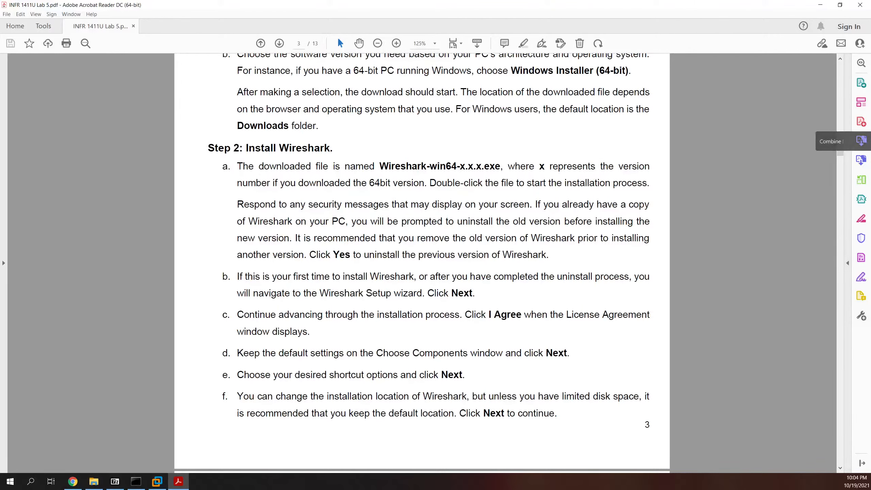
{"action": "scroll", "coordinate": [358, 309], "scroll_direction": "down", "scroll_amount": 1}
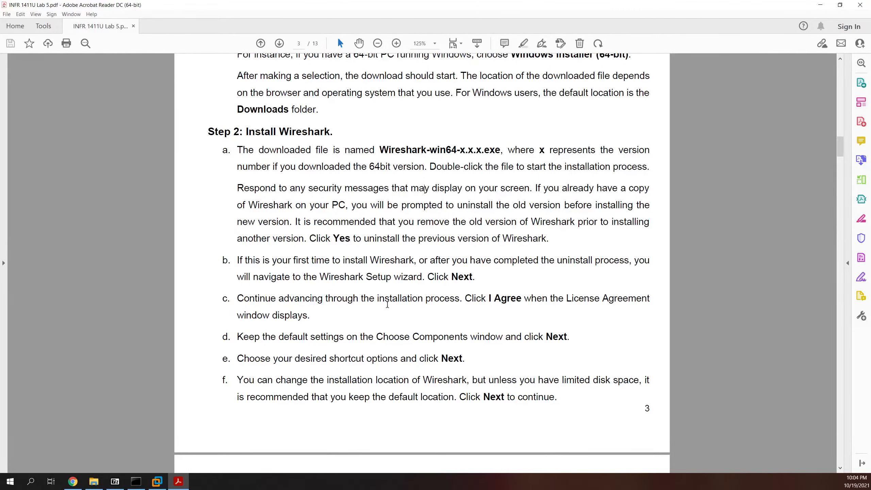
{"action": "scroll", "coordinate": [386, 304], "scroll_direction": "down", "scroll_amount": 8}
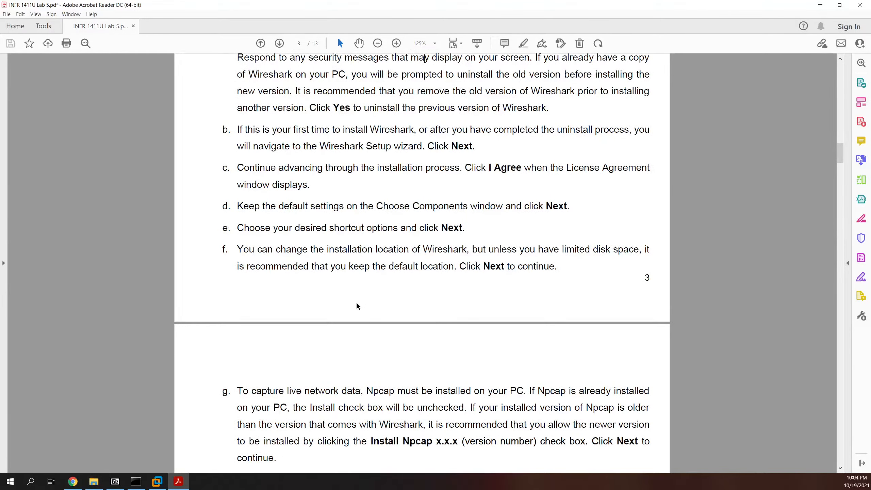
{"action": "scroll", "coordinate": [331, 299], "scroll_direction": "down", "scroll_amount": 8}
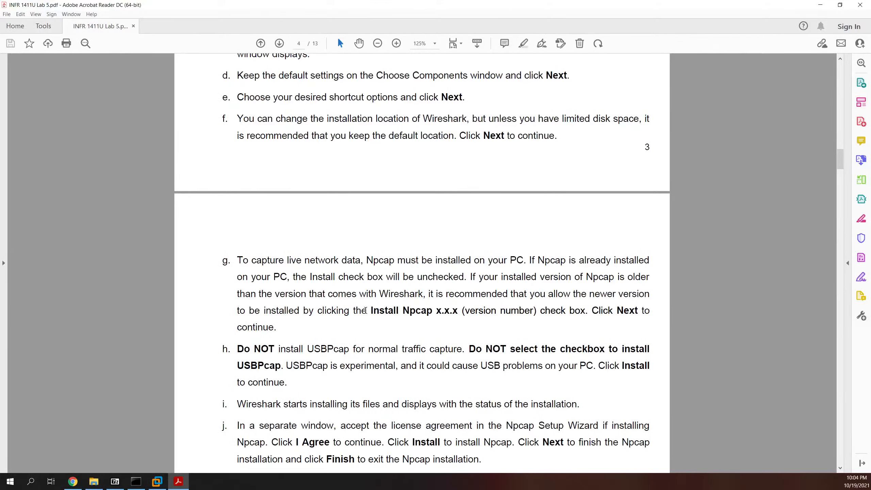
{"action": "left_click_drag", "start_coordinate": [365, 310], "coordinate": [448, 308]}
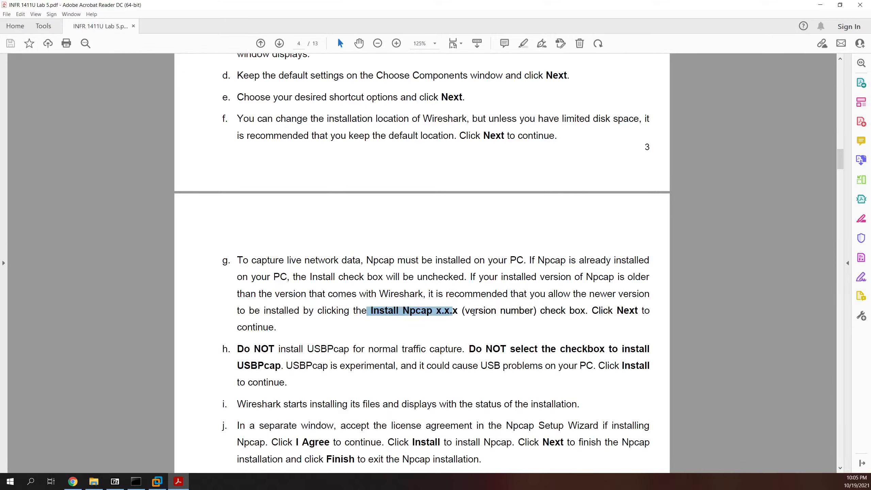
Step: Select the USBPcap text in item h, then scroll down to the Part 2 heading
{"action": "left_click", "coordinate": [442, 292]}
{"action": "scroll", "coordinate": [442, 293], "scroll_direction": "down", "scroll_amount": 1}
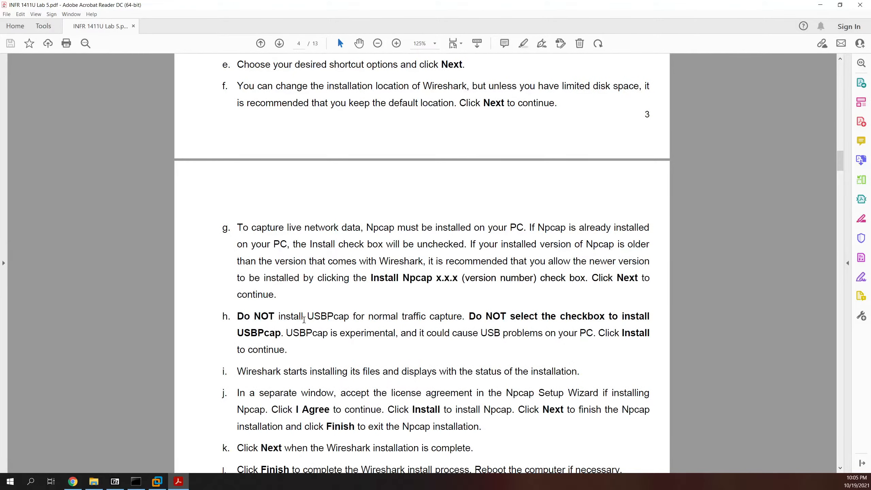
{"action": "left_click_drag", "start_coordinate": [302, 316], "coordinate": [346, 318]}
{"action": "left_click", "coordinate": [489, 332]}
{"action": "scroll", "coordinate": [472, 343], "scroll_direction": "down", "scroll_amount": 1}
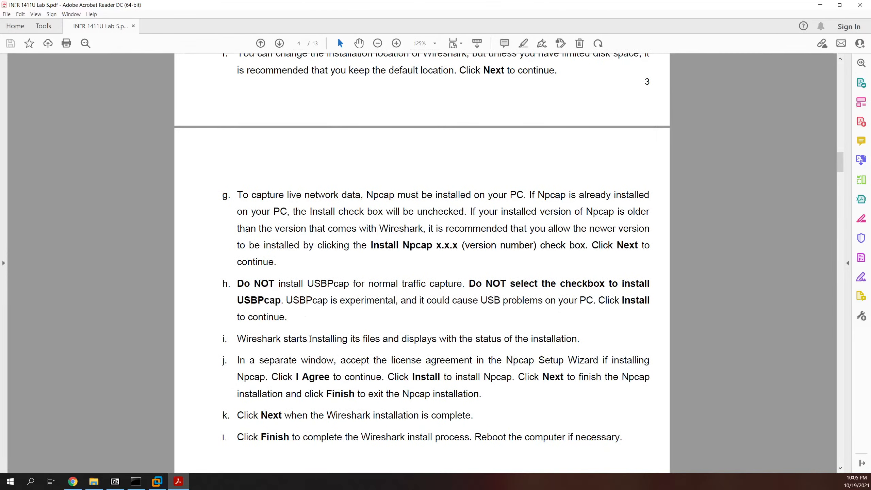
{"action": "scroll", "coordinate": [317, 329], "scroll_direction": "down", "scroll_amount": 1}
Step: Select 'Npcap' in item j and the sentence 'Reboot the computer if necessary'
{"action": "scroll", "coordinate": [319, 328], "scroll_direction": "down", "scroll_amount": 1}
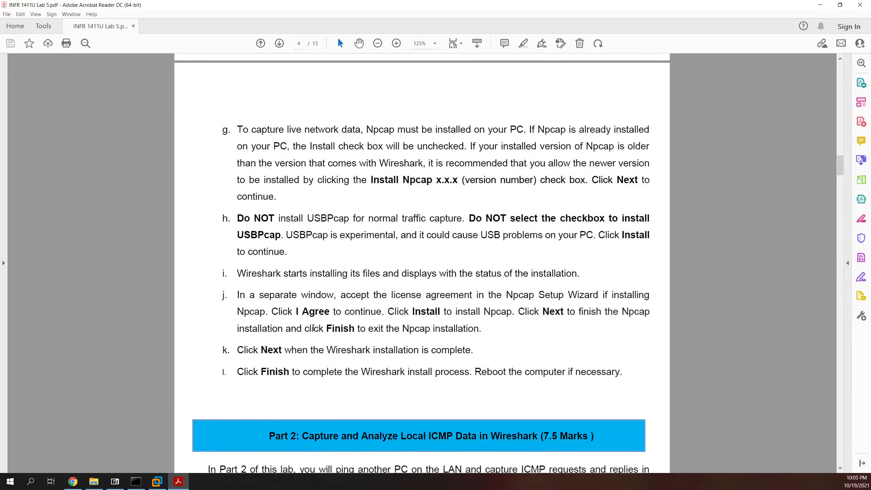
{"action": "scroll", "coordinate": [478, 298], "scroll_direction": "down", "scroll_amount": 1}
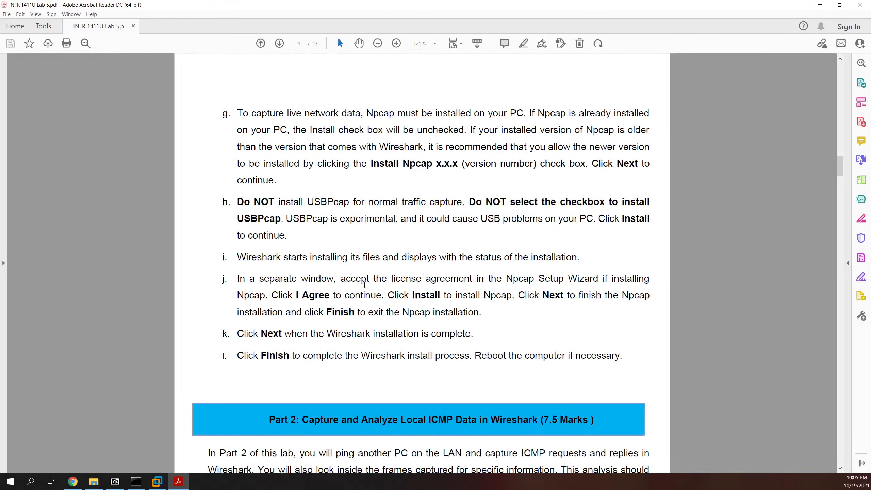
{"action": "double_click", "coordinate": [511, 297]}
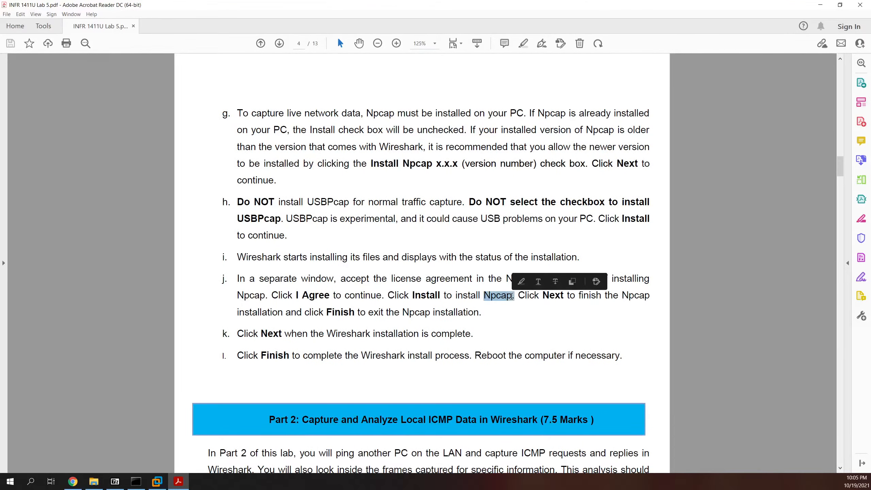
{"action": "scroll", "coordinate": [342, 323], "scroll_direction": "down", "scroll_amount": 1}
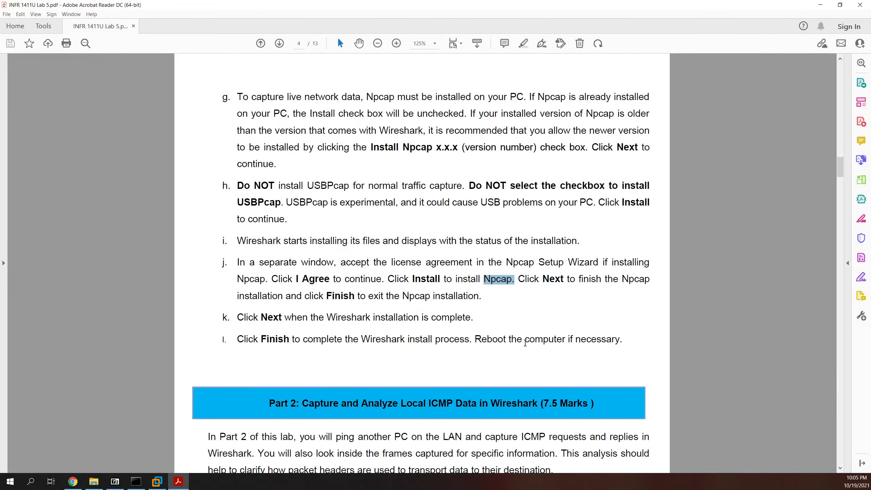
{"action": "left_click_drag", "start_coordinate": [476, 339], "coordinate": [619, 339]}
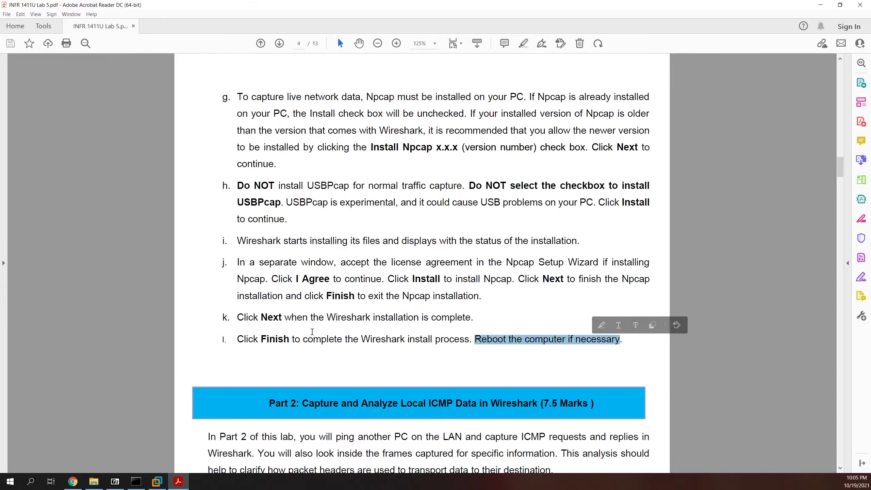
{"action": "scroll", "coordinate": [318, 336], "scroll_direction": "down", "scroll_amount": 3}
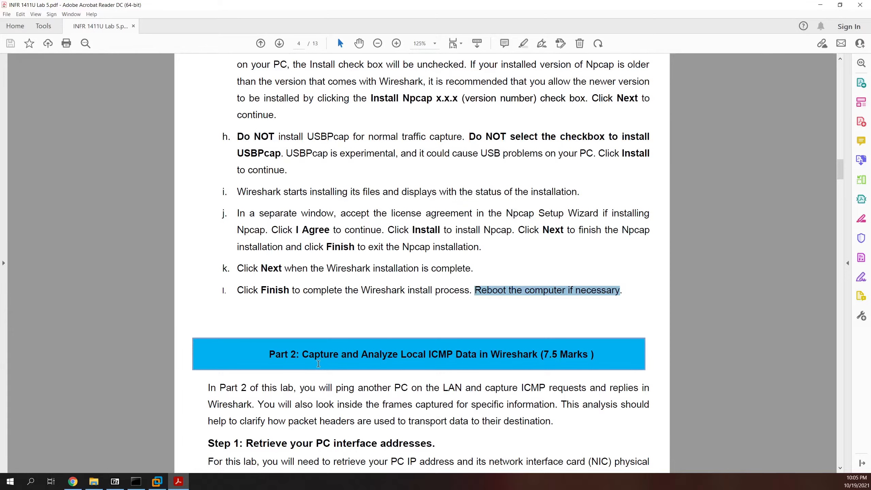
Step: Scroll to Part 2 Step 1, select the 'MAC (physical) address' phrase, and reach the ipconfig output
{"action": "scroll", "coordinate": [320, 363], "scroll_direction": "down", "scroll_amount": 5}
{"action": "scroll", "coordinate": [349, 275], "scroll_direction": "down", "scroll_amount": 4}
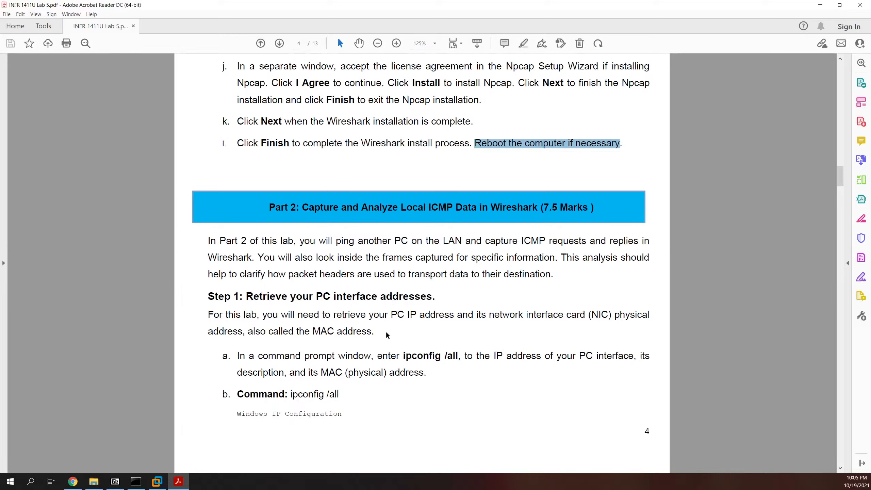
{"action": "mouse_move", "coordinate": [321, 371]}
{"action": "left_mouse_down"}
{"action": "mouse_move", "coordinate": [424, 374]}
{"action": "mouse_move", "coordinate": [458, 357]}
{"action": "left_mouse_up"}
{"action": "left_click", "coordinate": [361, 355]}
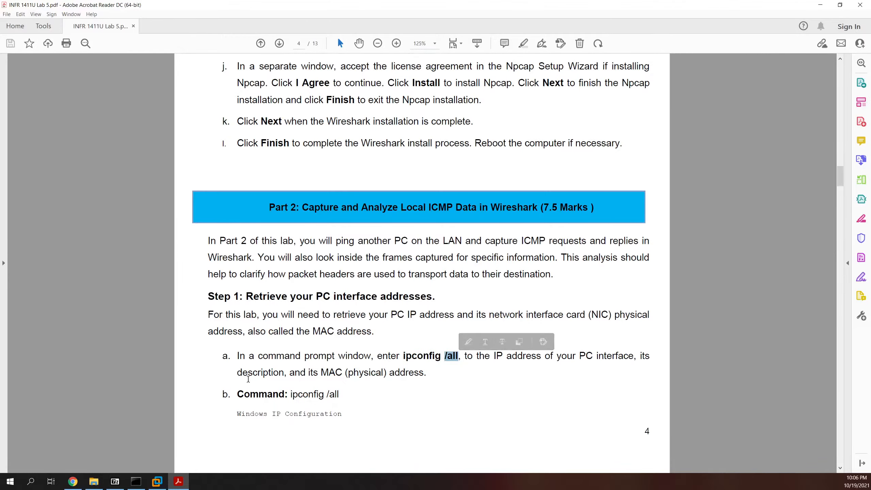
{"action": "scroll", "coordinate": [248, 379], "scroll_direction": "down", "scroll_amount": 1}
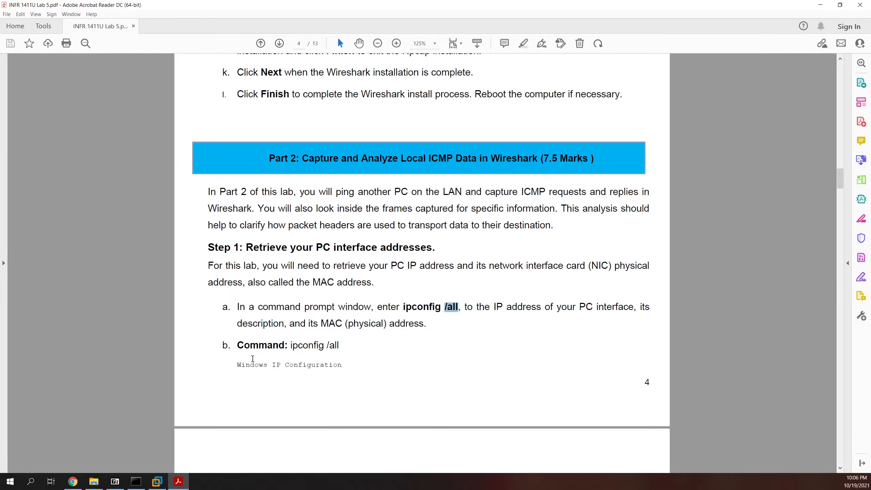
{"action": "scroll", "coordinate": [252, 360], "scroll_direction": "down", "scroll_amount": 5}
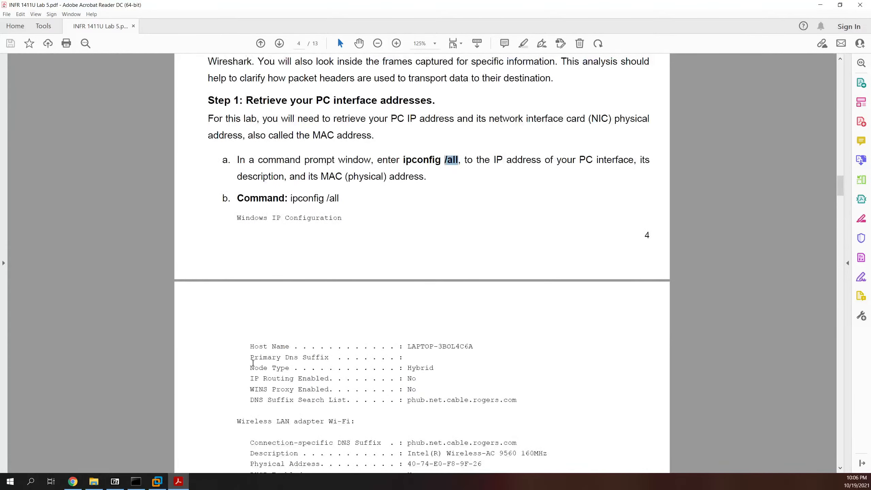
{"action": "scroll", "coordinate": [252, 364], "scroll_direction": "down", "scroll_amount": 2}
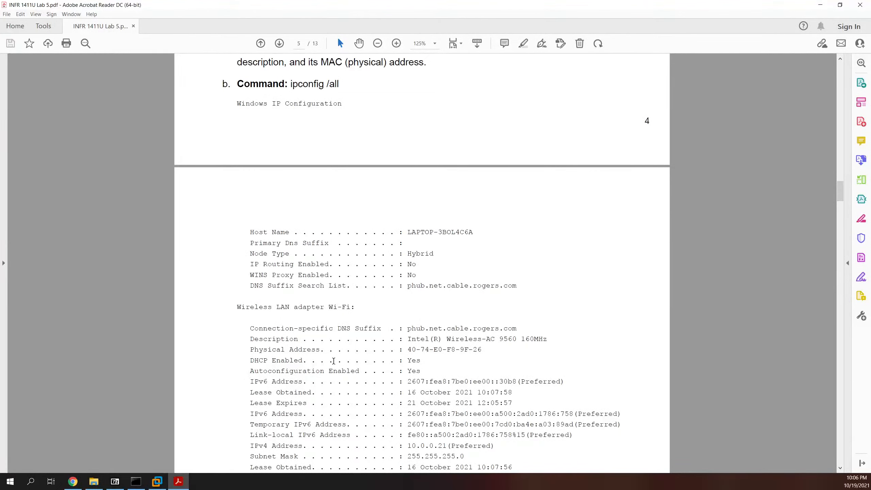
{"action": "scroll", "coordinate": [382, 312], "scroll_direction": "down", "scroll_amount": 2}
{"action": "scroll", "coordinate": [380, 309], "scroll_direction": "down", "scroll_amount": 2}
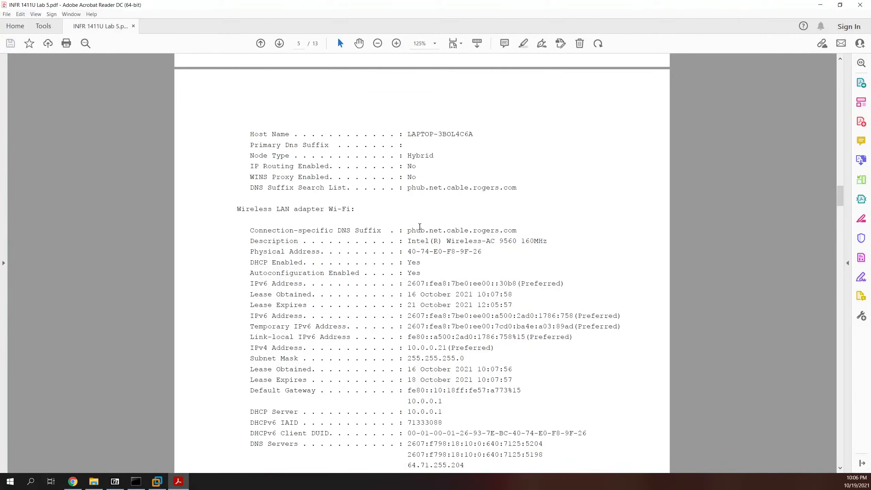
{"action": "scroll", "coordinate": [455, 297], "scroll_direction": "down", "scroll_amount": 6}
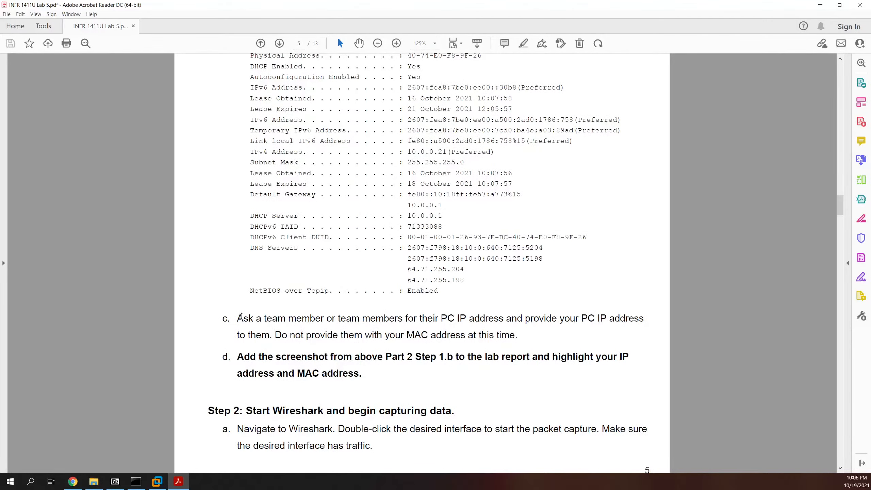
{"action": "left_click_drag", "start_coordinate": [239, 318], "coordinate": [505, 328]}
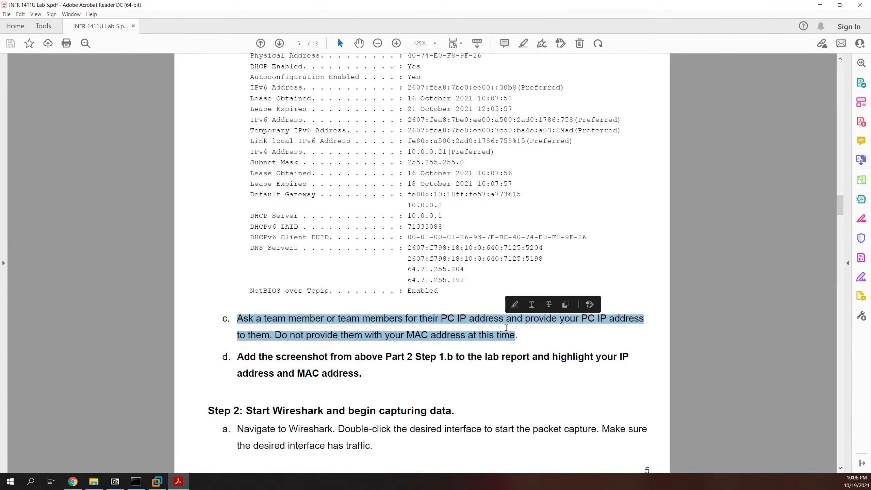
{"action": "left_click", "coordinate": [511, 336]}
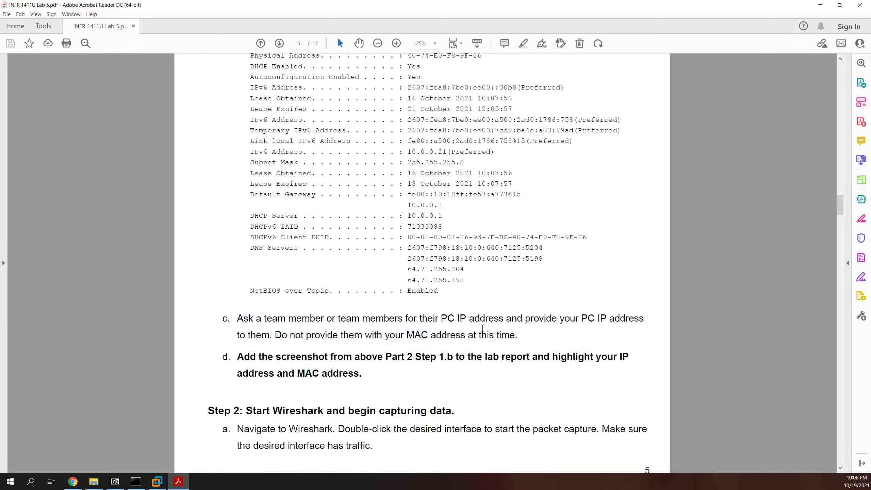
{"action": "left_click_drag", "start_coordinate": [517, 336], "coordinate": [238, 320]}
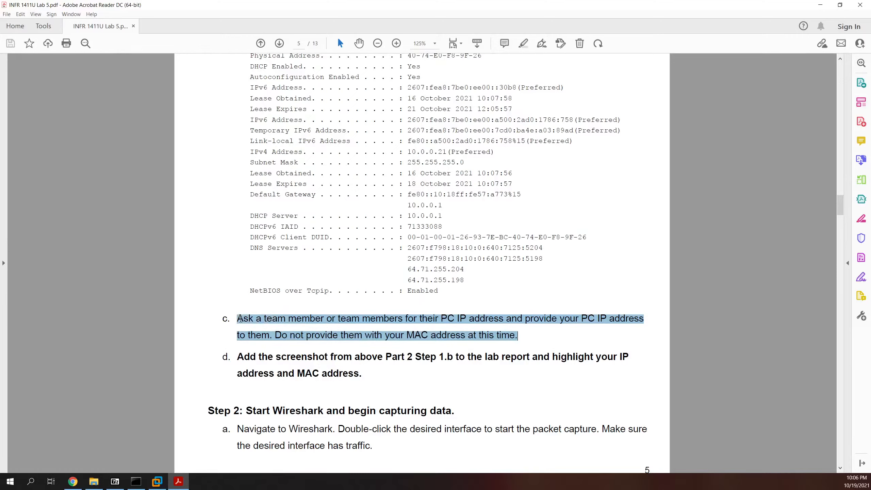
{"action": "left_click", "coordinate": [352, 340]}
{"action": "double_click", "coordinate": [445, 337]}
{"action": "left_click_drag", "start_coordinate": [444, 338], "coordinate": [512, 339]}
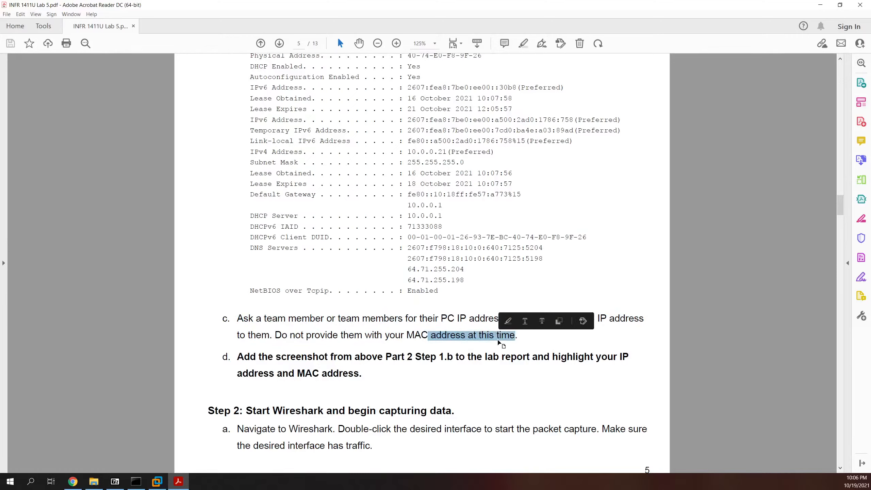
{"action": "left_click", "coordinate": [389, 329]}
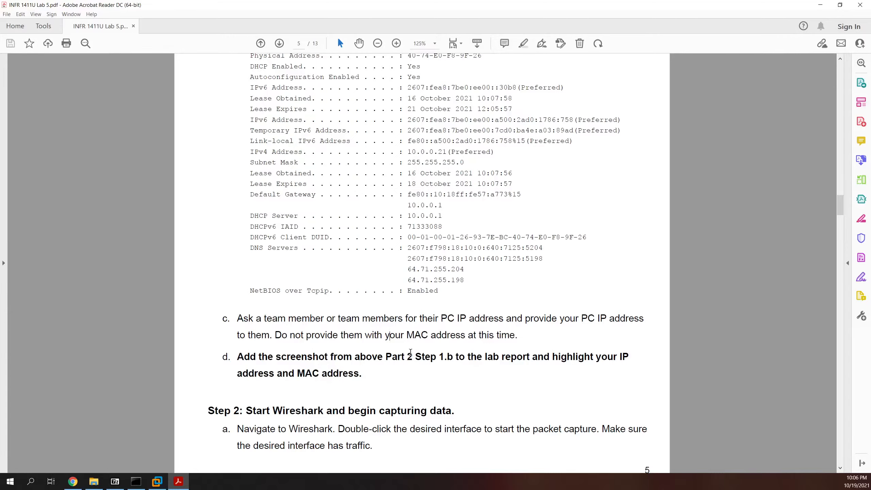
Step: Scroll from page 5 past the page 6 ping example to page 7's Wireshark ICMP screenshot
{"action": "scroll", "coordinate": [404, 357], "scroll_direction": "down", "scroll_amount": 1}
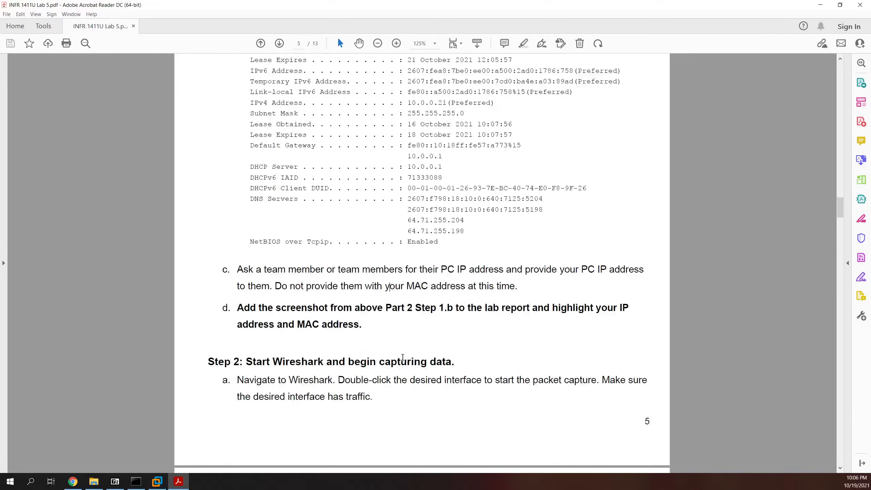
{"action": "scroll", "coordinate": [398, 358], "scroll_direction": "down", "scroll_amount": 2}
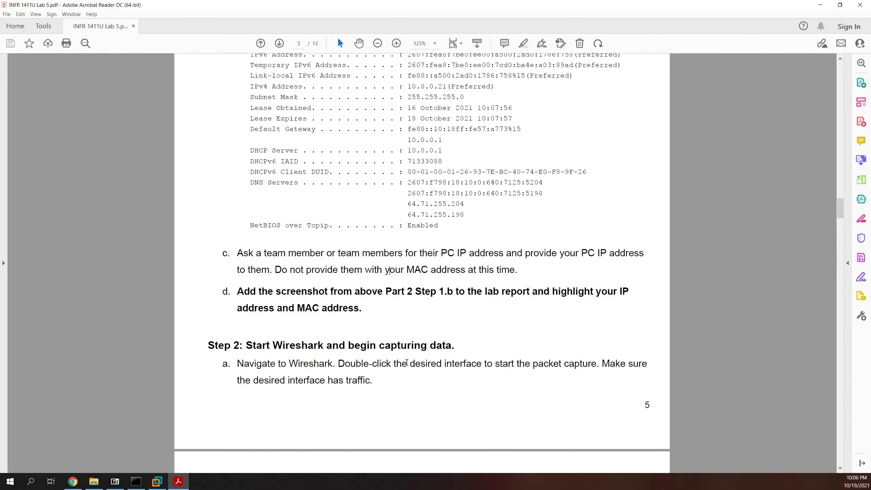
{"action": "scroll", "coordinate": [374, 281], "scroll_direction": "down", "scroll_amount": 3}
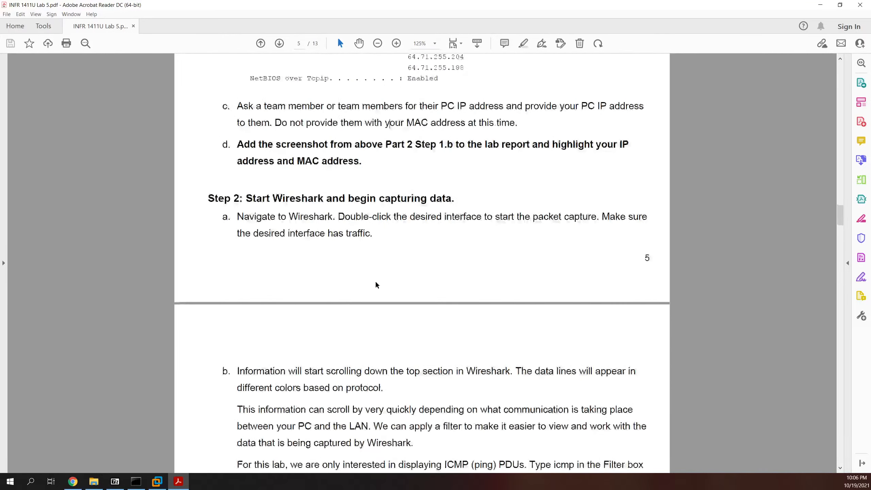
{"action": "scroll", "coordinate": [361, 282], "scroll_direction": "down", "scroll_amount": 2}
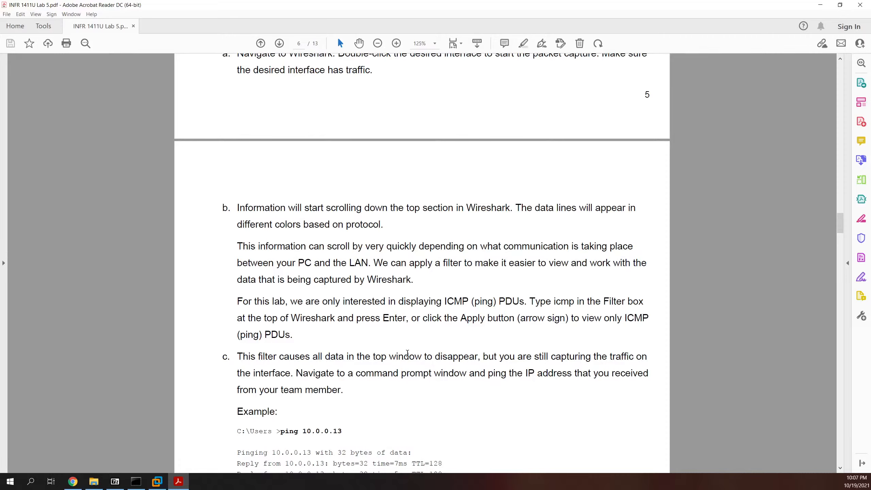
{"action": "scroll", "coordinate": [407, 353], "scroll_direction": "down", "scroll_amount": 5}
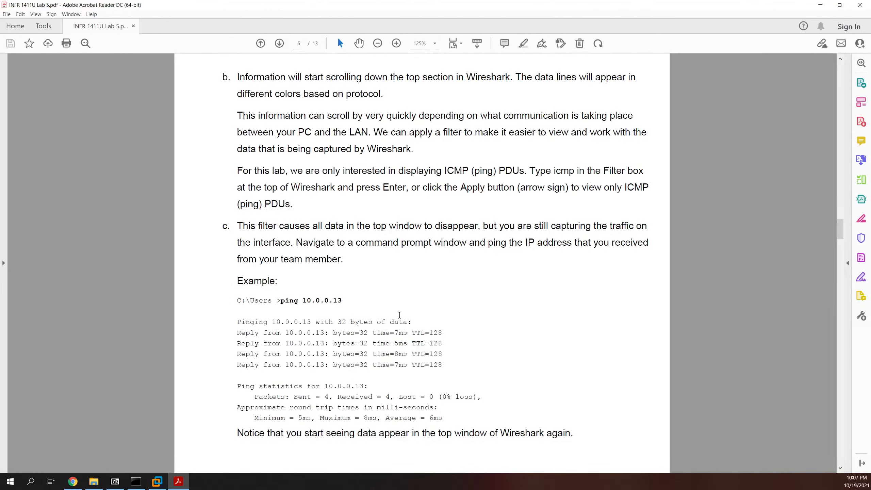
{"action": "scroll", "coordinate": [399, 314], "scroll_direction": "down", "scroll_amount": 3}
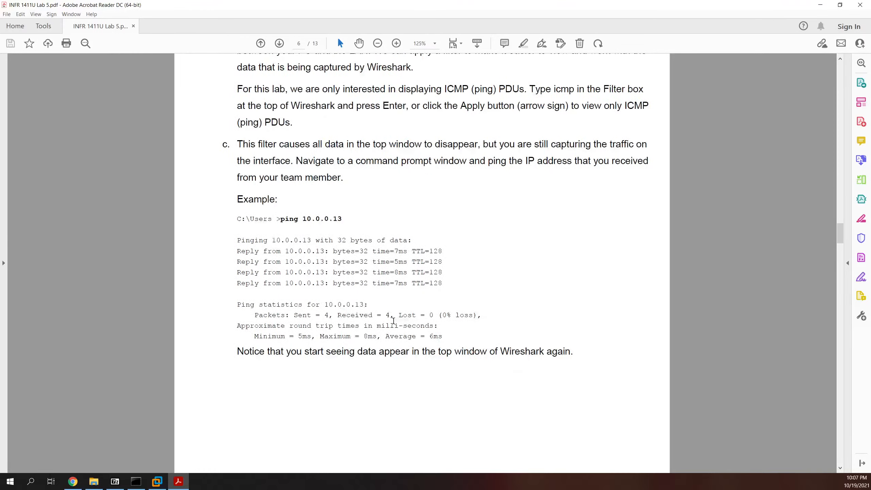
{"action": "scroll", "coordinate": [393, 319], "scroll_direction": "down", "scroll_amount": 10}
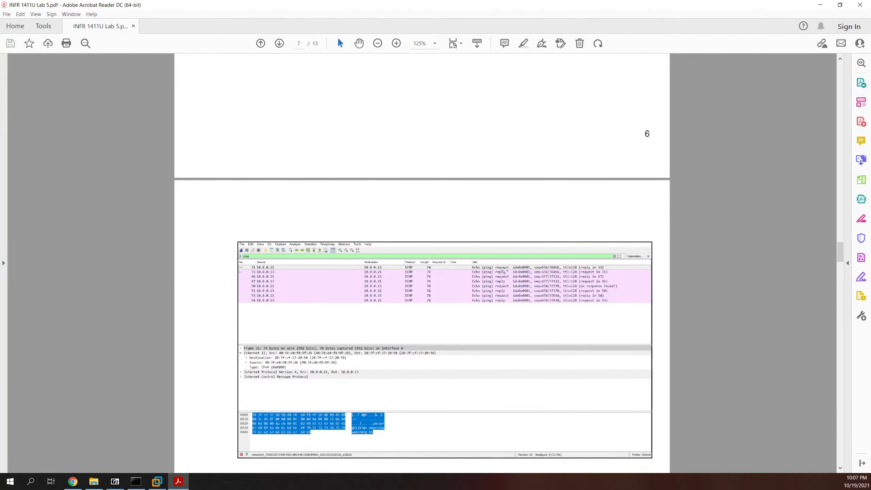
Step: Select the word 'Capture' in step d and the text of step e on page 7
{"action": "scroll", "coordinate": [451, 283], "scroll_direction": "down", "scroll_amount": 5}
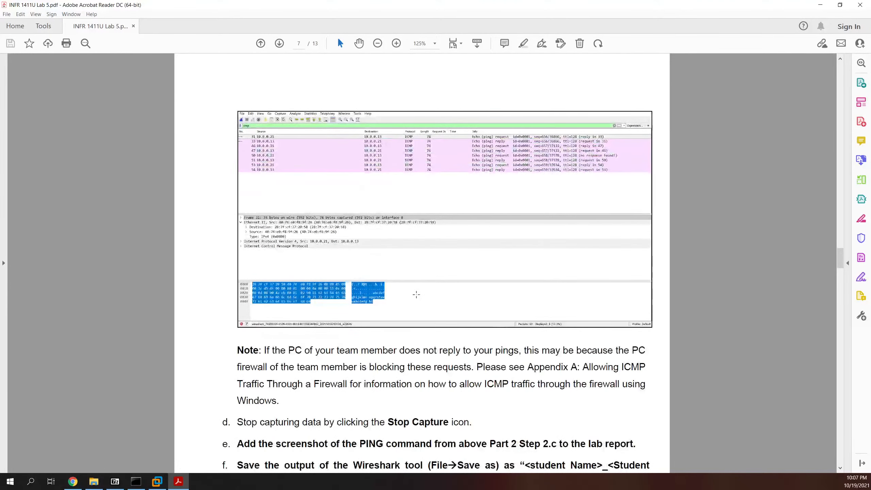
{"action": "scroll", "coordinate": [412, 302], "scroll_direction": "down", "scroll_amount": 3}
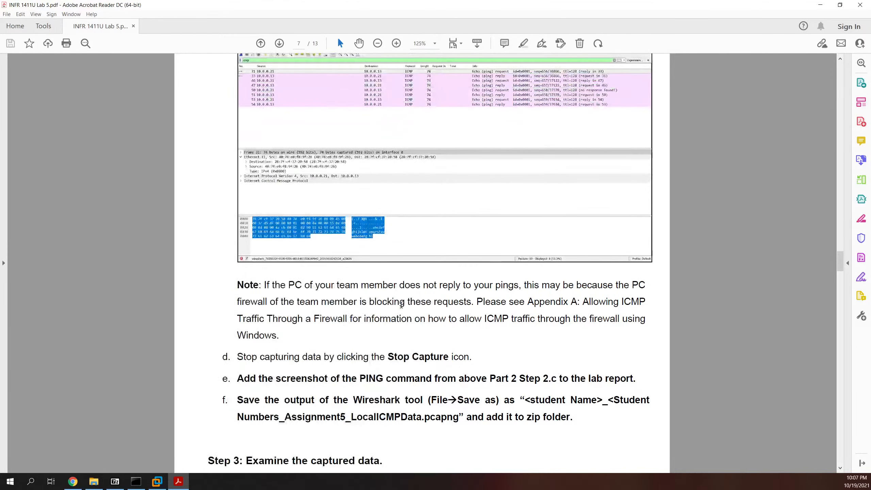
{"action": "scroll", "coordinate": [398, 308], "scroll_direction": "down", "scroll_amount": 1}
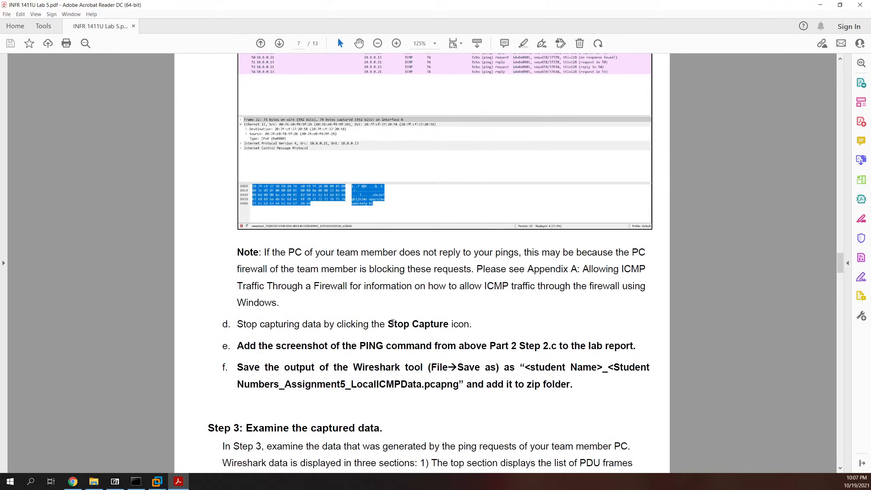
{"action": "double_click", "coordinate": [432, 324]}
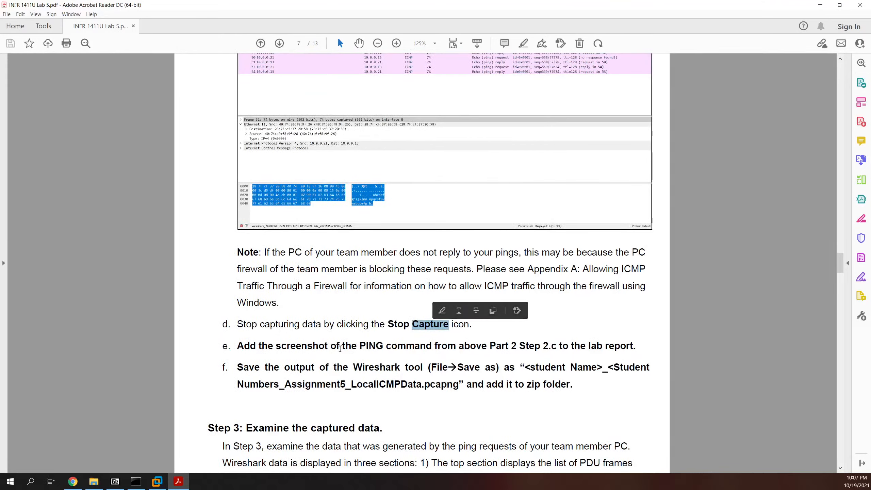
{"action": "left_click_drag", "start_coordinate": [250, 346], "coordinate": [517, 369]}
{"action": "left_click", "coordinate": [421, 380]}
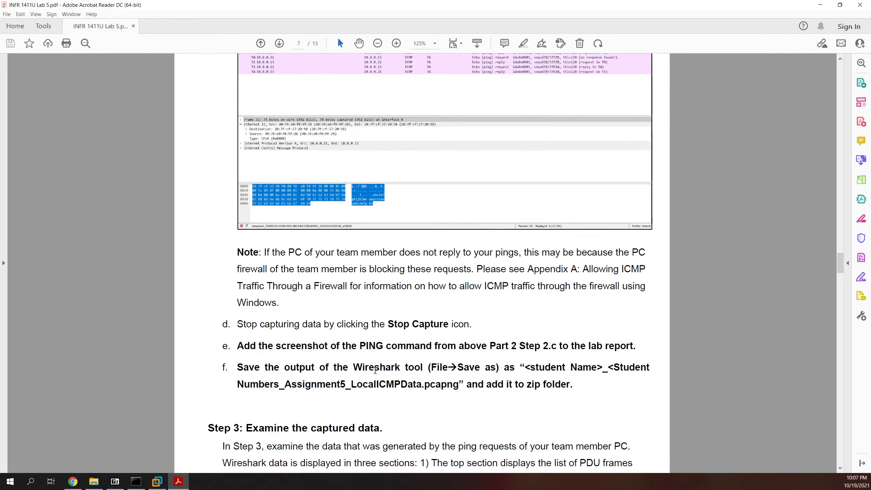
Step: Scroll through the Step 3 questions to the MAC address questions on page 8
{"action": "scroll", "coordinate": [348, 370], "scroll_direction": "down", "scroll_amount": 1}
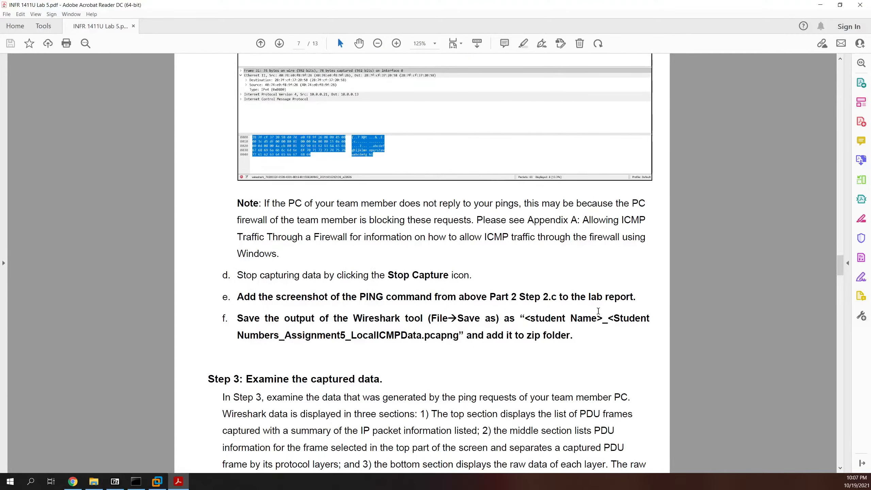
{"action": "scroll", "coordinate": [349, 309], "scroll_direction": "down", "scroll_amount": 3}
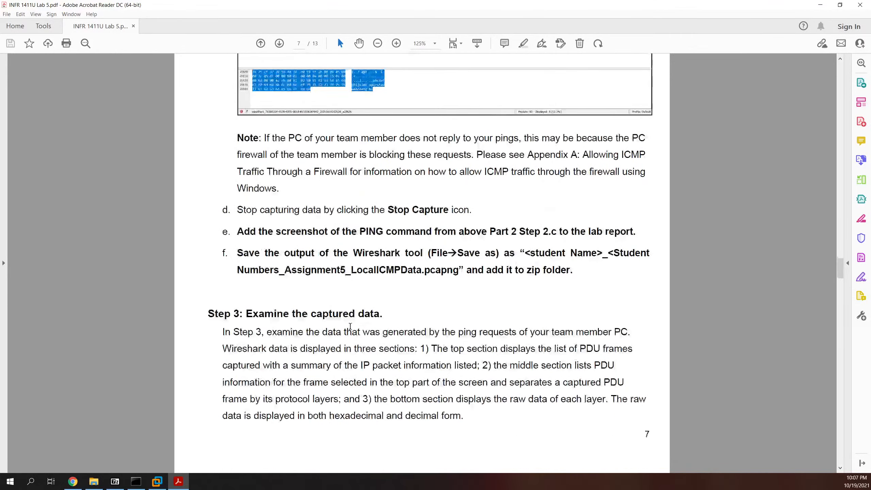
{"action": "scroll", "coordinate": [349, 309], "scroll_direction": "down", "scroll_amount": 3}
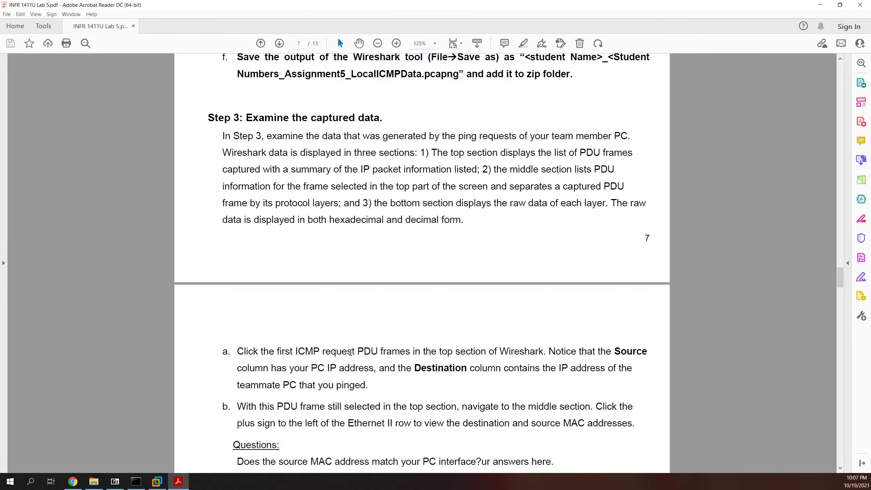
{"action": "scroll", "coordinate": [473, 357], "scroll_direction": "down", "scroll_amount": 2}
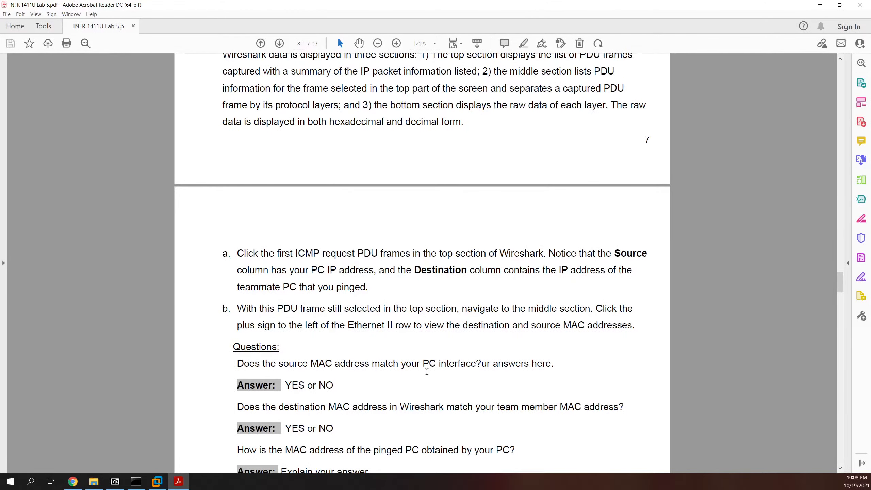
{"action": "scroll", "coordinate": [427, 371], "scroll_direction": "down", "scroll_amount": 2}
{"action": "scroll", "coordinate": [392, 314], "scroll_direction": "down", "scroll_amount": 3}
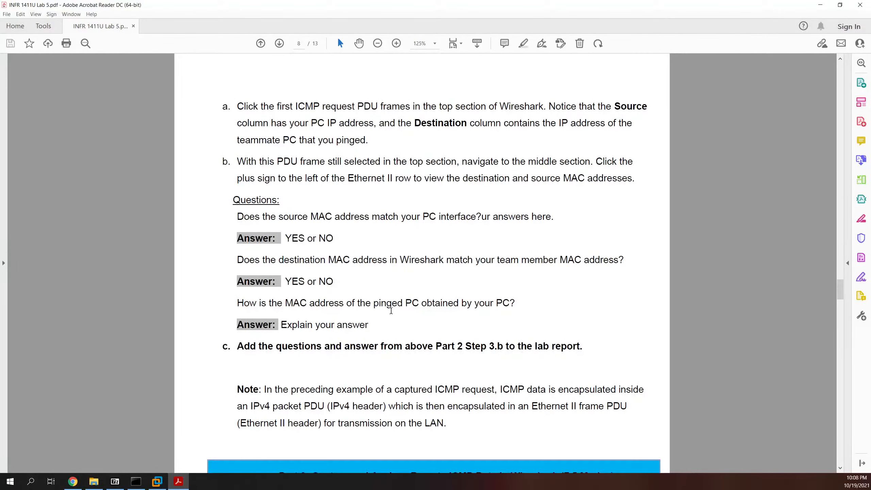
{"action": "scroll", "coordinate": [389, 312], "scroll_direction": "down", "scroll_amount": 1}
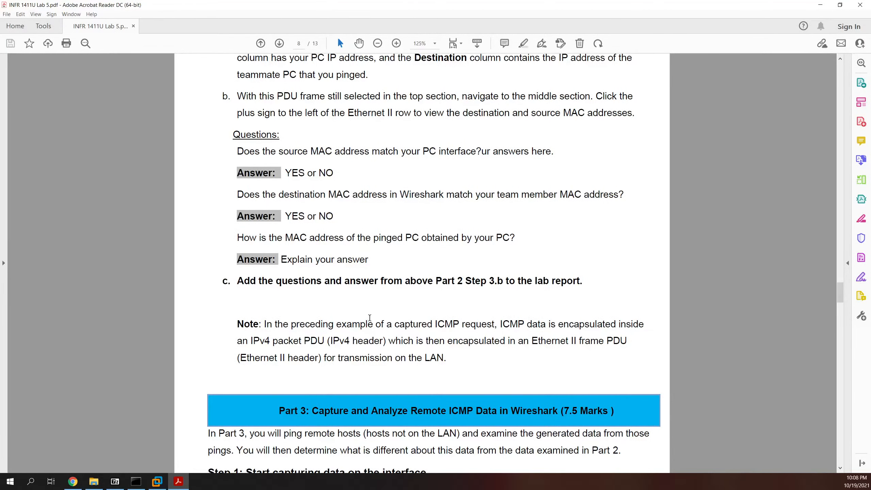
Step: Select 'Ethernet' in the encapsulation note and scroll down to Part 3 Step 1
{"action": "double_click", "coordinate": [545, 345]}
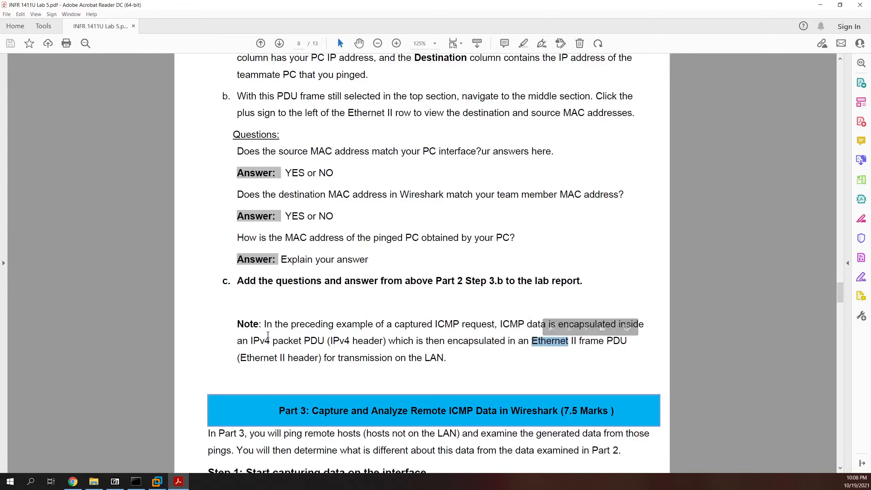
{"action": "scroll", "coordinate": [317, 342], "scroll_direction": "down", "scroll_amount": 3}
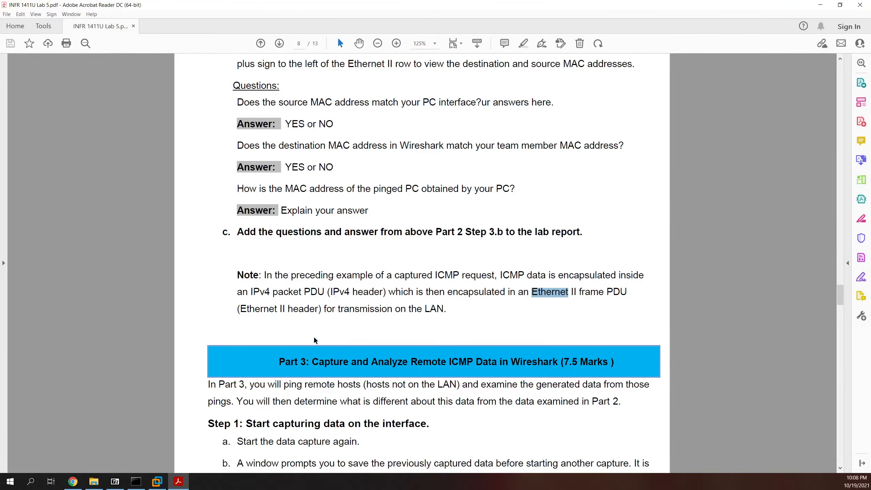
{"action": "scroll", "coordinate": [319, 338], "scroll_direction": "down", "scroll_amount": 4}
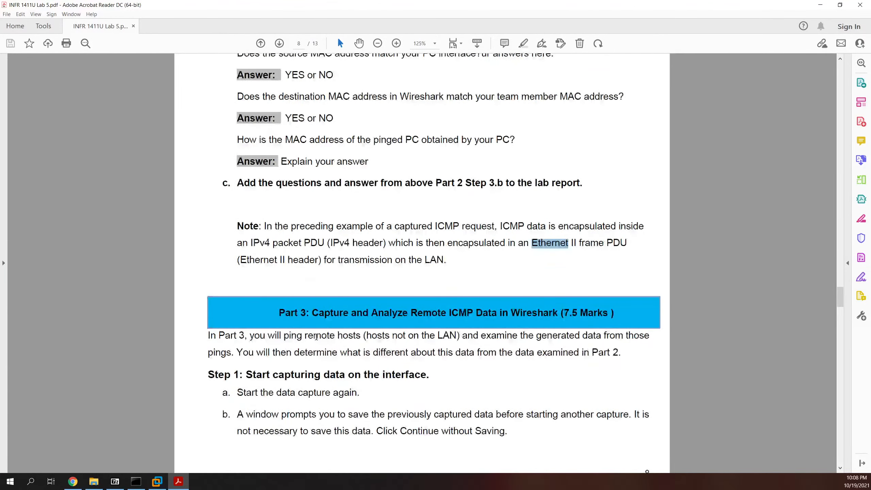
{"action": "scroll", "coordinate": [311, 335], "scroll_direction": "down", "scroll_amount": 5}
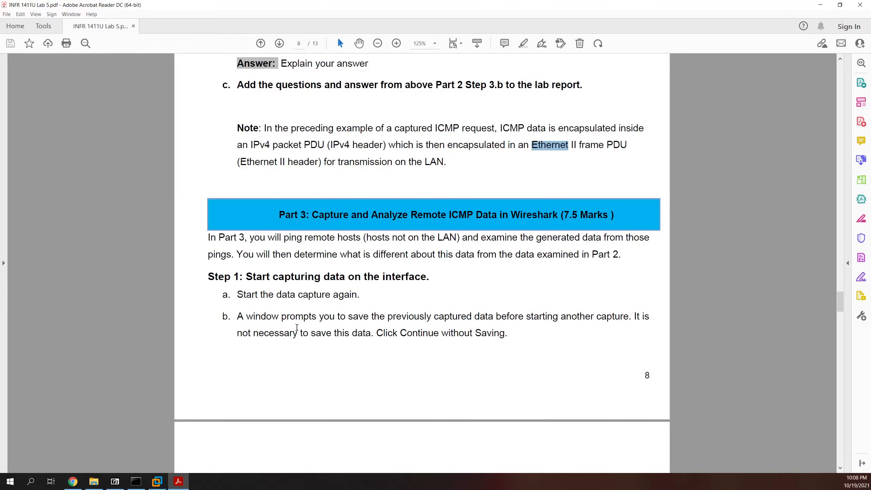
{"action": "scroll", "coordinate": [296, 327], "scroll_direction": "down", "scroll_amount": 5}
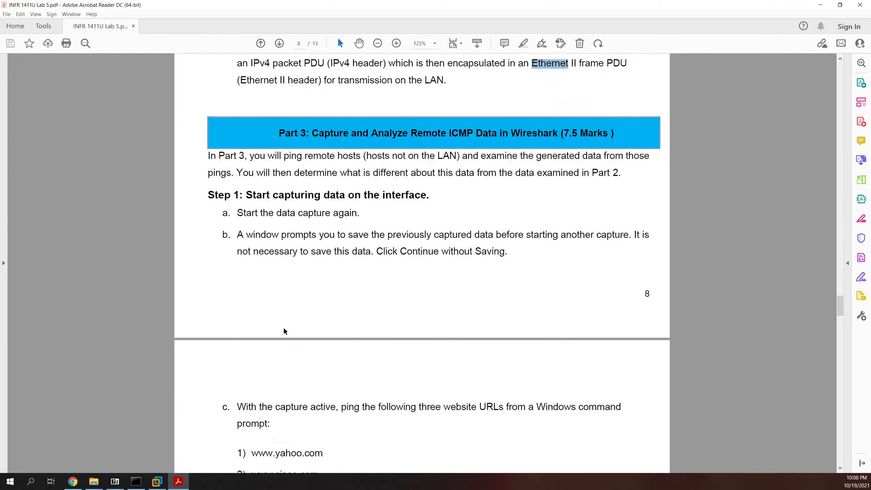
{"action": "scroll", "coordinate": [284, 330], "scroll_direction": "down", "scroll_amount": 3}
{"action": "scroll", "coordinate": [284, 331], "scroll_direction": "down", "scroll_amount": 6}
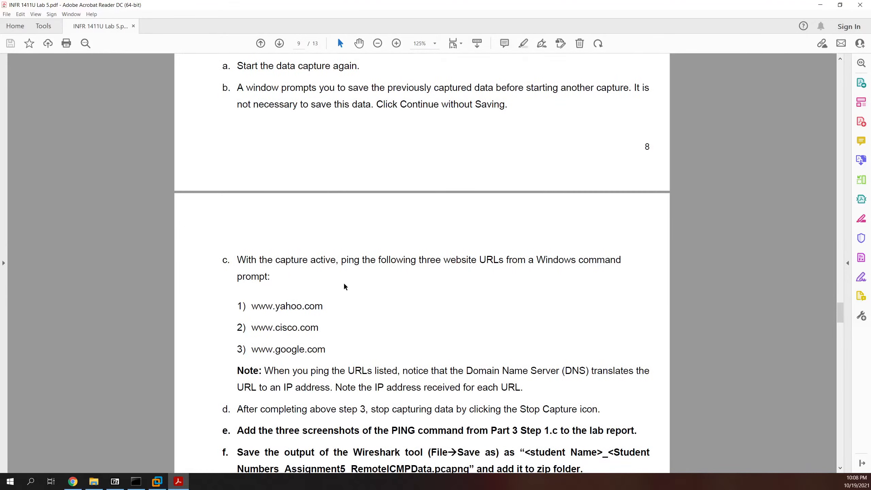
{"action": "scroll", "coordinate": [313, 315], "scroll_direction": "down", "scroll_amount": 1}
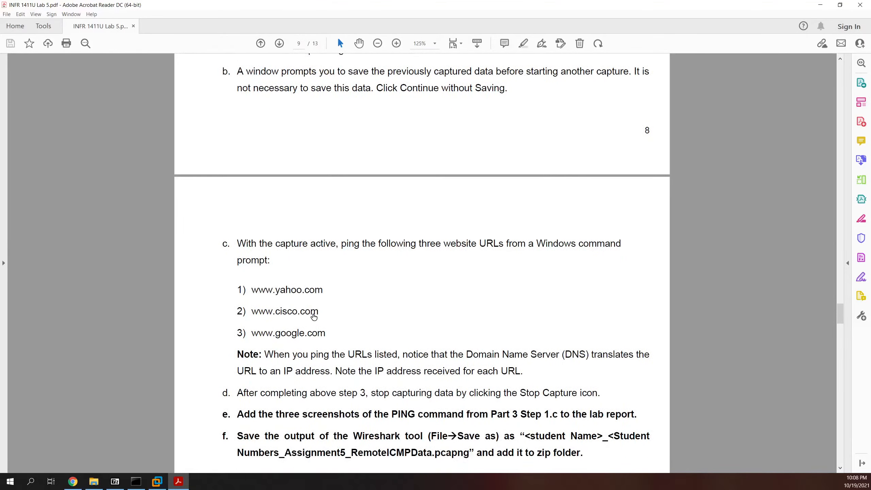
{"action": "scroll", "coordinate": [310, 315], "scroll_direction": "down", "scroll_amount": 1}
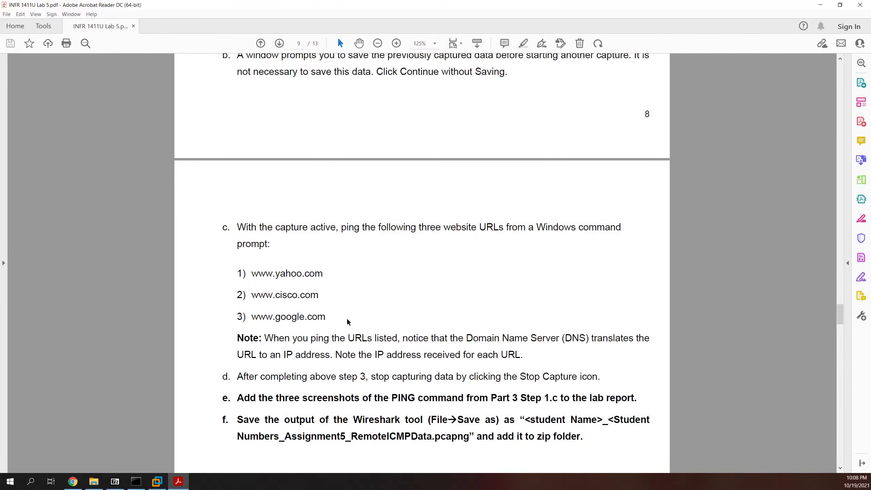
{"action": "scroll", "coordinate": [361, 322], "scroll_direction": "down", "scroll_amount": 2}
{"action": "scroll", "coordinate": [340, 337], "scroll_direction": "down", "scroll_amount": 1}
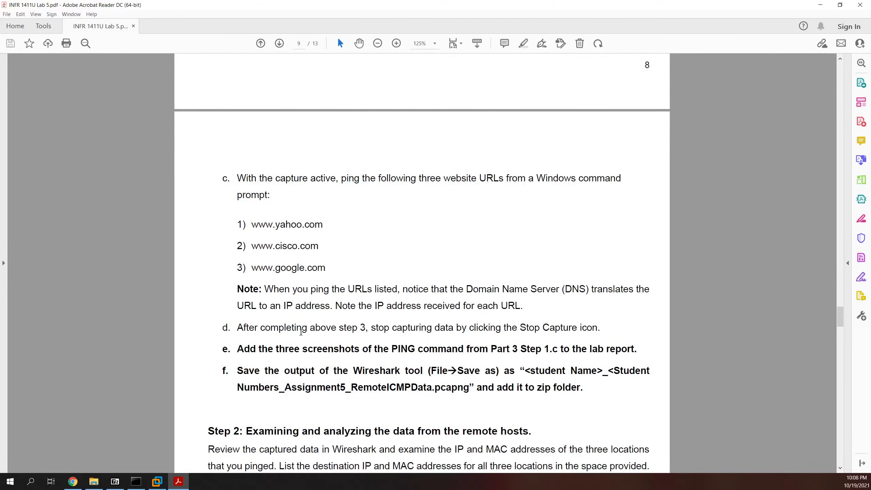
{"action": "left_click_drag", "start_coordinate": [256, 331], "coordinate": [483, 332]}
{"action": "scroll", "coordinate": [354, 343], "scroll_direction": "down", "scroll_amount": 1}
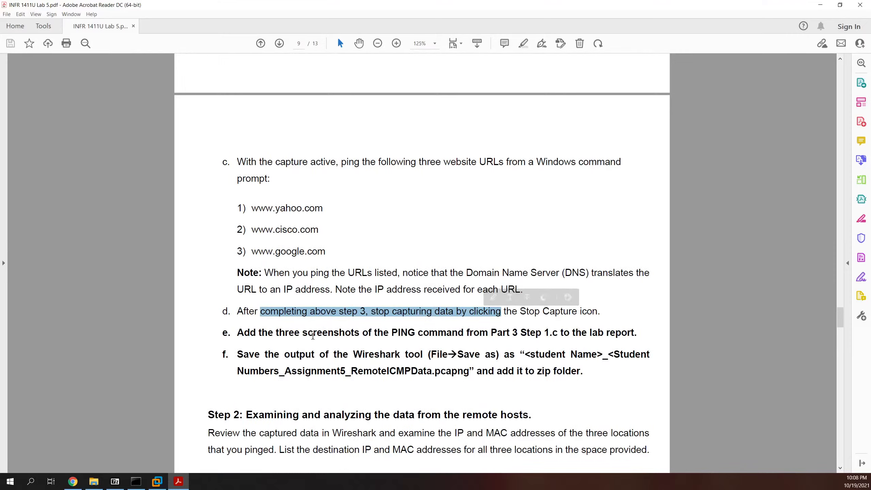
{"action": "left_click_drag", "start_coordinate": [256, 332], "coordinate": [515, 336]}
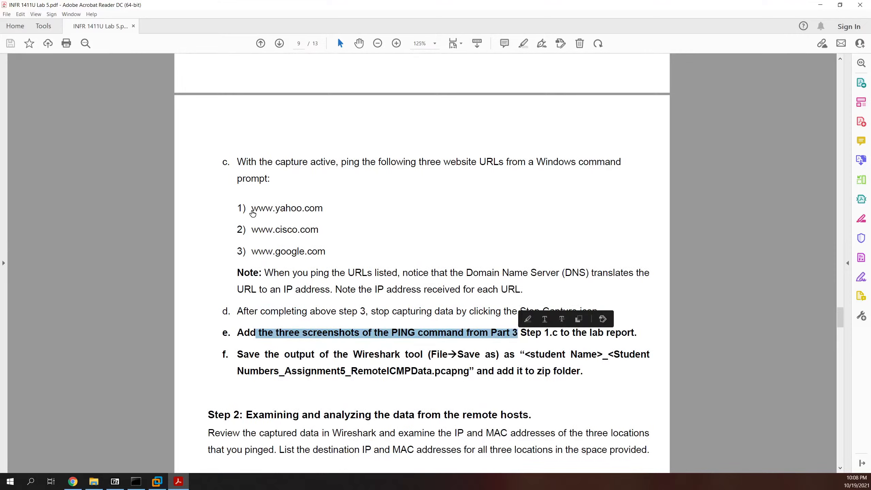
{"action": "left_click", "coordinate": [267, 208]}
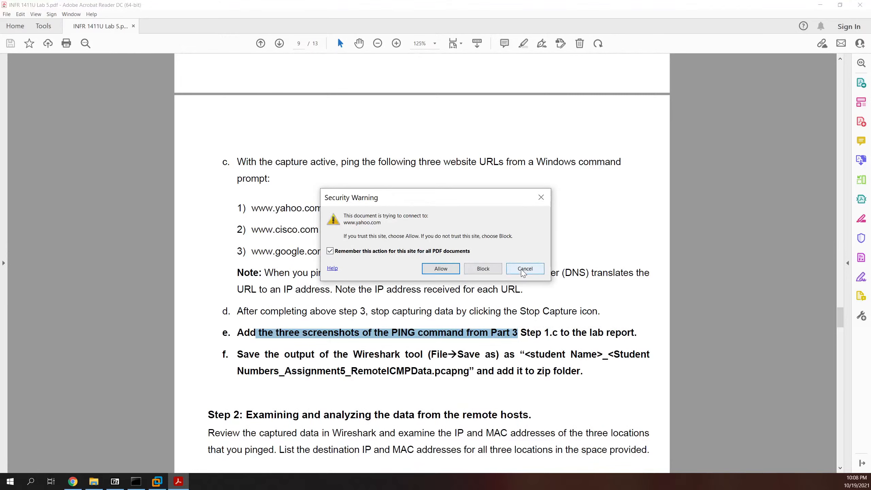
{"action": "left_click", "coordinate": [489, 270]}
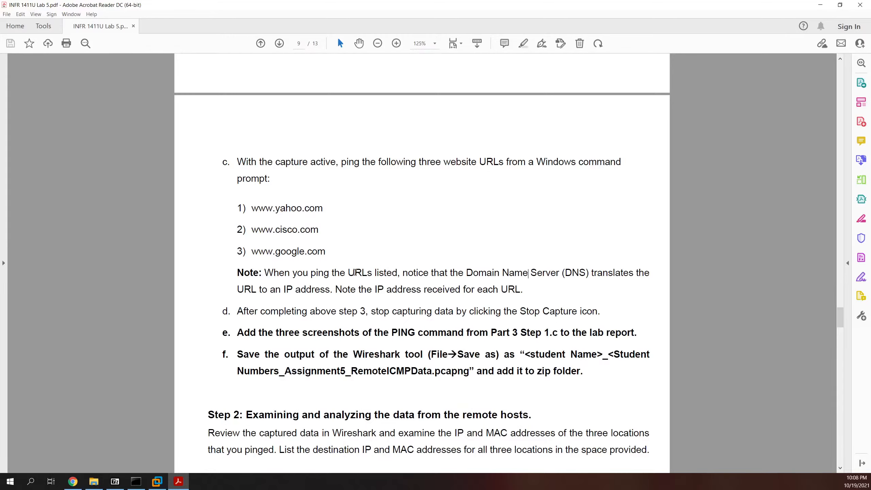
Step: Scroll to Step 2 and select 'List the destination IP and MAC addresses'
{"action": "scroll", "coordinate": [326, 294], "scroll_direction": "down", "scroll_amount": 3}
{"action": "scroll", "coordinate": [326, 294], "scroll_direction": "down", "scroll_amount": 4}
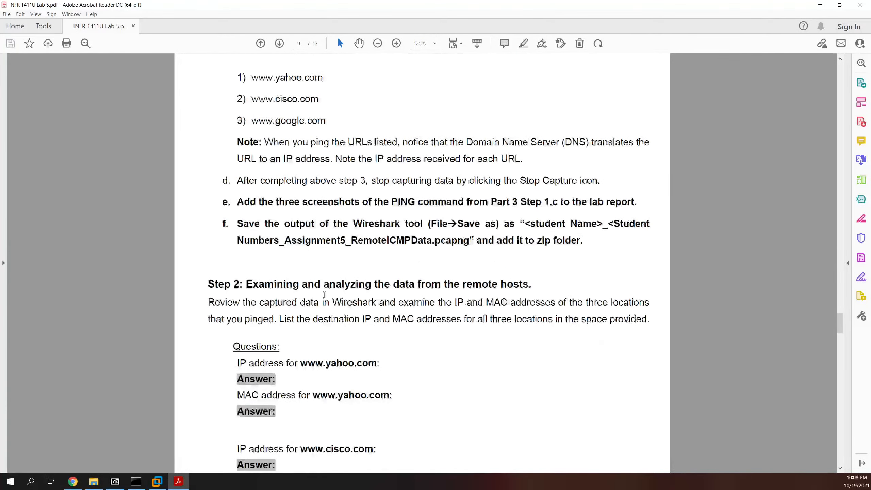
{"action": "scroll", "coordinate": [293, 280], "scroll_direction": "down", "scroll_amount": 1}
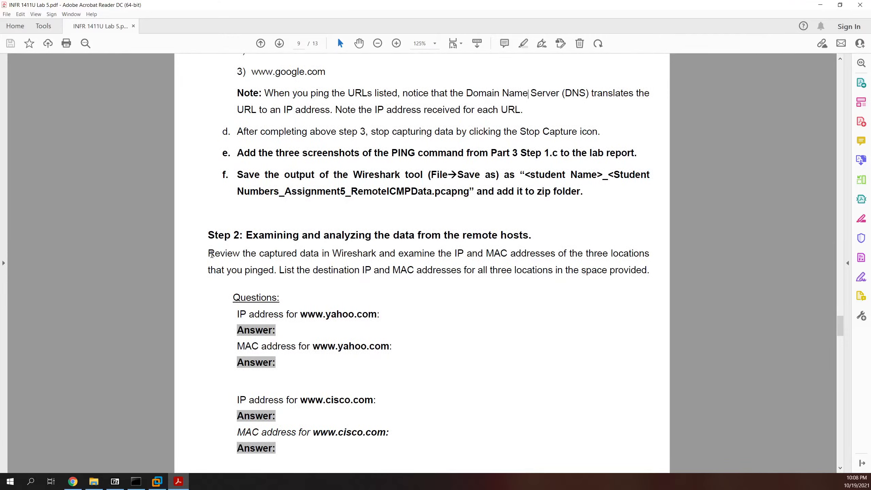
{"action": "left_click_drag", "start_coordinate": [208, 255], "coordinate": [648, 253]}
{"action": "left_click_drag", "start_coordinate": [279, 270], "coordinate": [459, 271]}
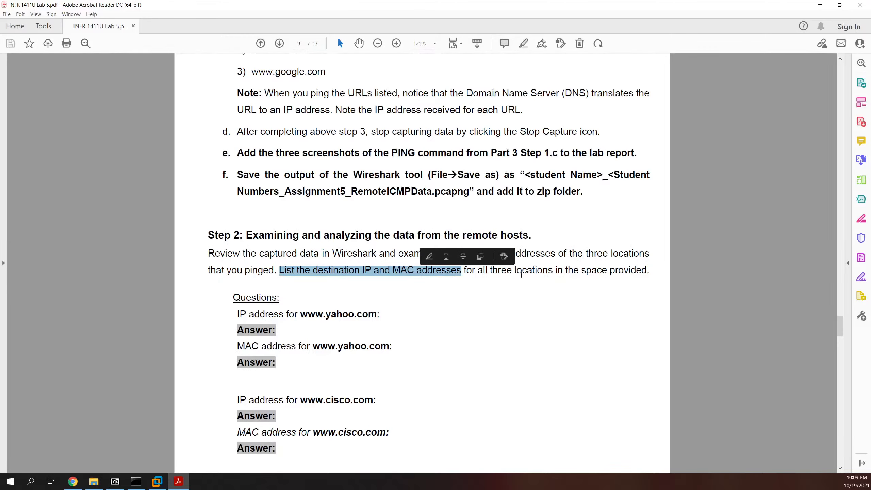
Step: Continue to page 10's google MAC answer and explain-your-answer questions
{"action": "scroll", "coordinate": [456, 281], "scroll_direction": "down", "scroll_amount": 3}
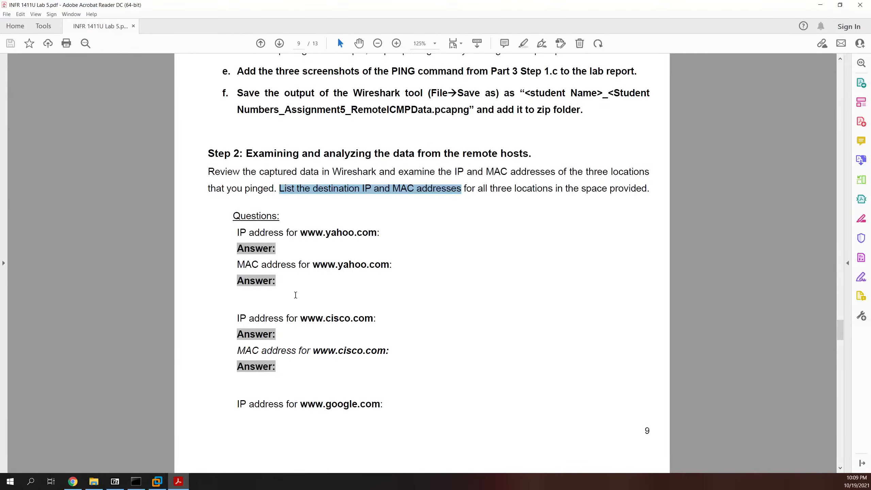
{"action": "scroll", "coordinate": [295, 293], "scroll_direction": "down", "scroll_amount": 3}
{"action": "scroll", "coordinate": [291, 295], "scroll_direction": "up", "scroll_amount": 1}
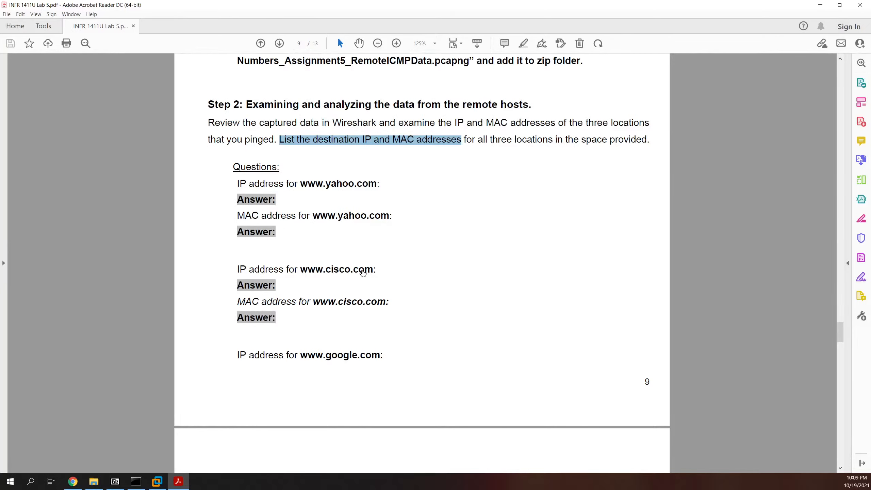
{"action": "scroll", "coordinate": [363, 326], "scroll_direction": "down", "scroll_amount": 5}
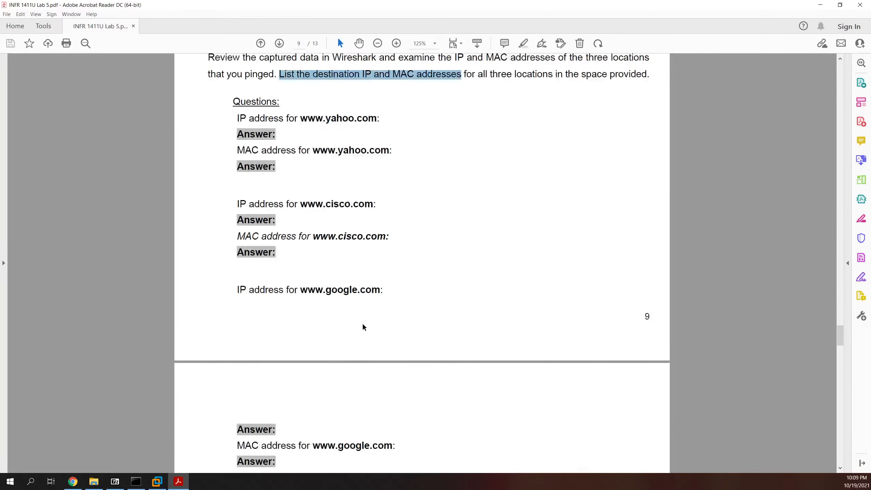
{"action": "scroll", "coordinate": [329, 243], "scroll_direction": "down", "scroll_amount": 4}
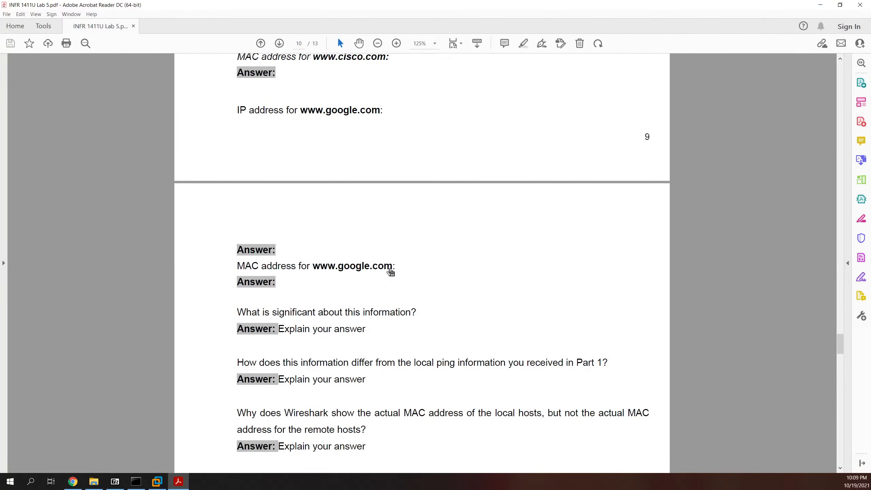
Step: Select the word 'about' and a line of the first explanation question on page 10
{"action": "scroll", "coordinate": [384, 274], "scroll_direction": "down", "scroll_amount": 2}
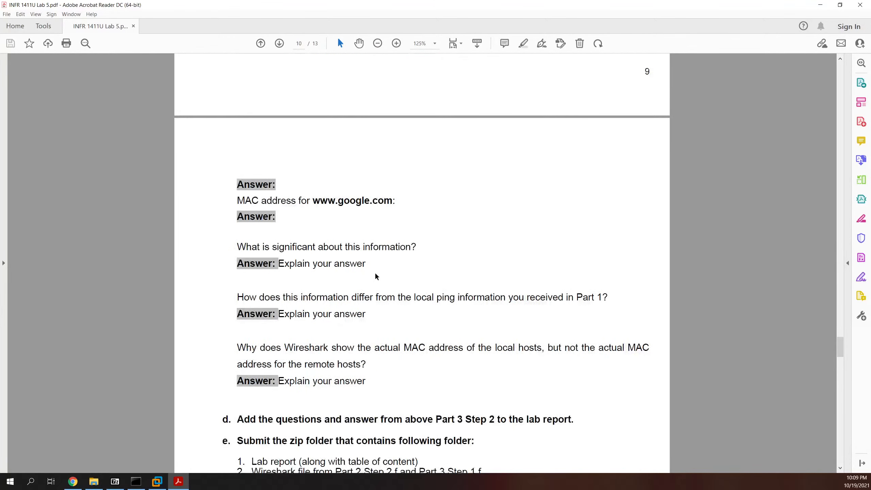
{"action": "double_click", "coordinate": [337, 247]}
{"action": "scroll", "coordinate": [394, 260], "scroll_direction": "down", "scroll_amount": 1}
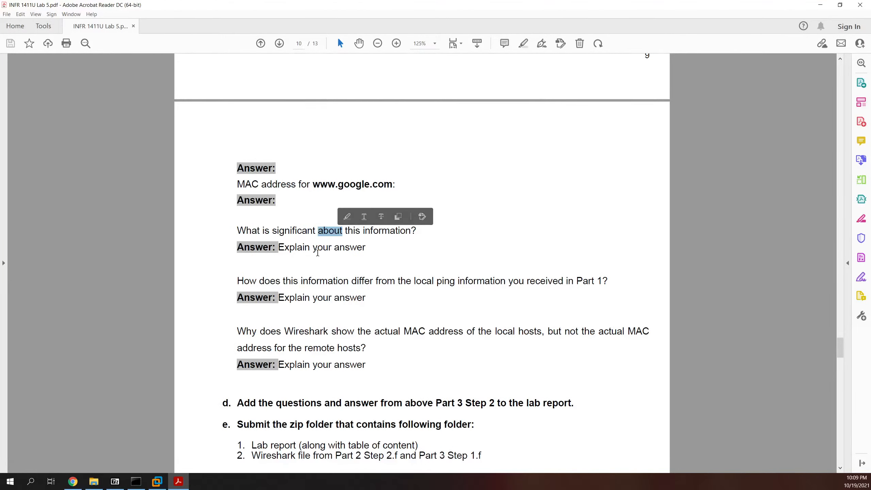
{"action": "scroll", "coordinate": [284, 258], "scroll_direction": "down", "scroll_amount": 1}
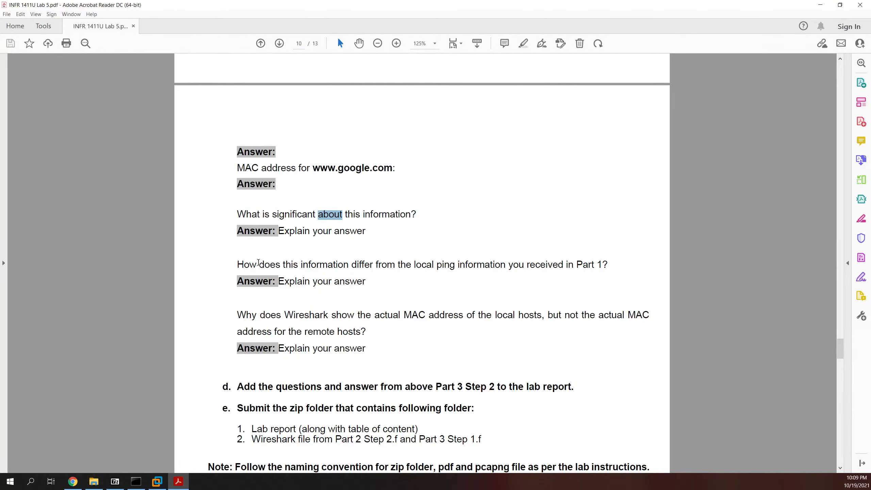
{"action": "left_click_drag", "start_coordinate": [237, 264], "coordinate": [573, 262]}
{"action": "scroll", "coordinate": [342, 260], "scroll_direction": "down", "scroll_amount": 3}
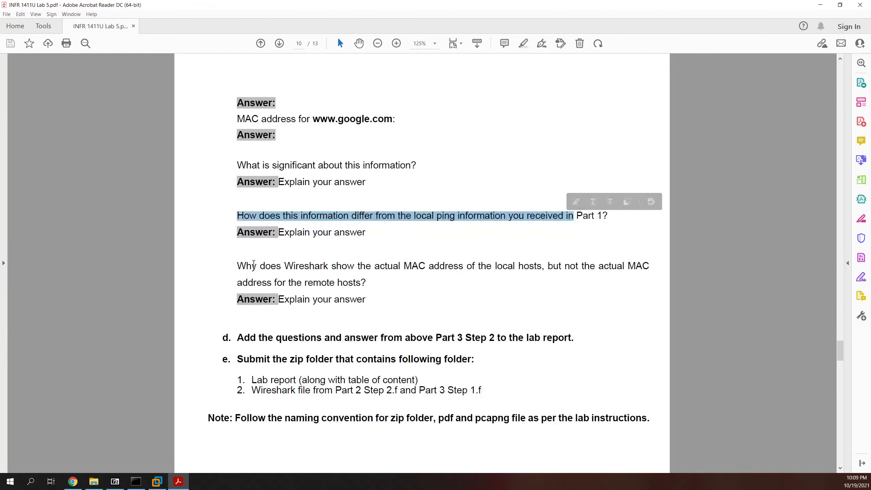
Step: Select the Wireshark MAC question's local-versus-remote-hosts text, then scroll to Appendix A on page 11
{"action": "left_click_drag", "start_coordinate": [231, 264], "coordinate": [521, 262]}
{"action": "scroll", "coordinate": [482, 272], "scroll_direction": "down", "scroll_amount": 1}
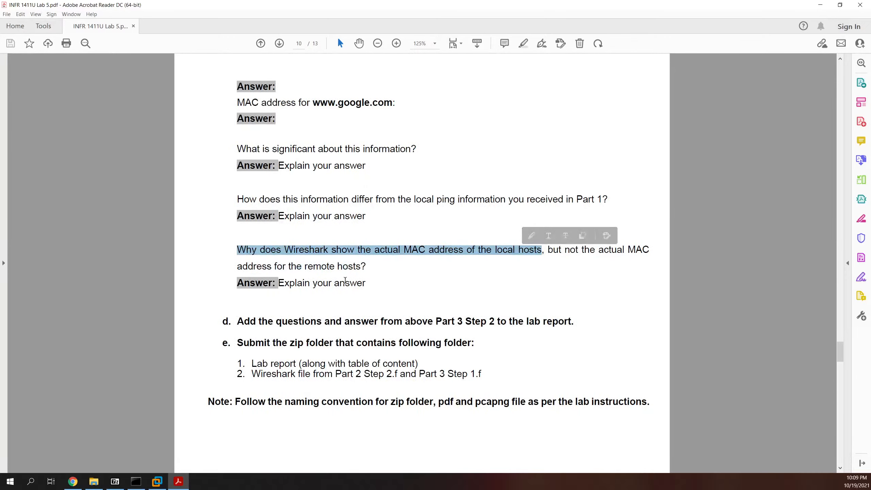
{"action": "left_click", "coordinate": [338, 267]}
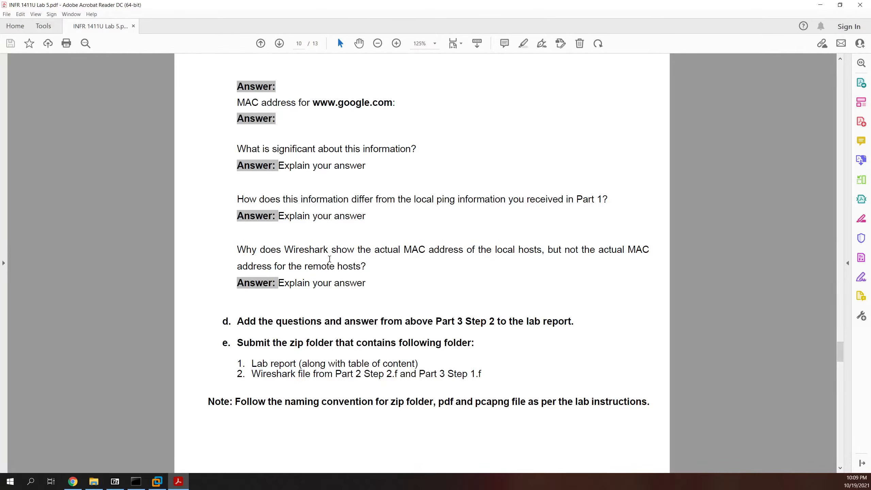
{"action": "left_click_drag", "start_coordinate": [366, 266], "coordinate": [470, 245]}
{"action": "scroll", "coordinate": [377, 242], "scroll_direction": "down", "scroll_amount": 3}
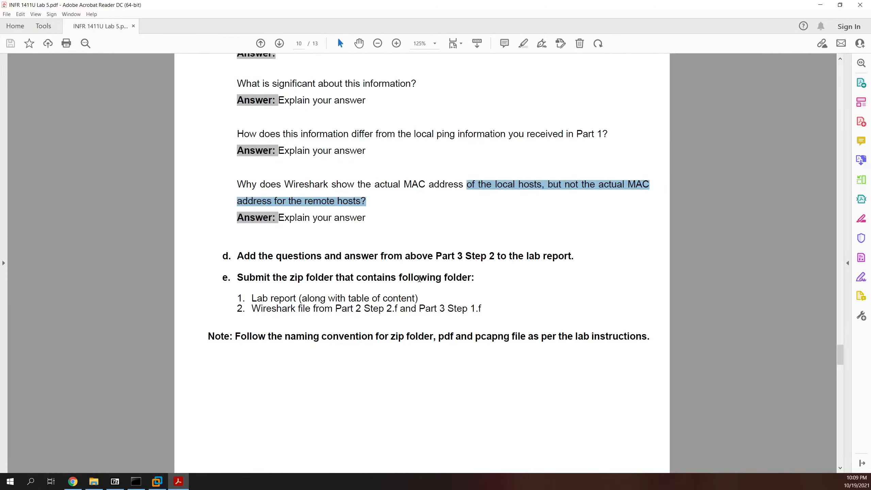
{"action": "scroll", "coordinate": [419, 278], "scroll_direction": "down", "scroll_amount": 1}
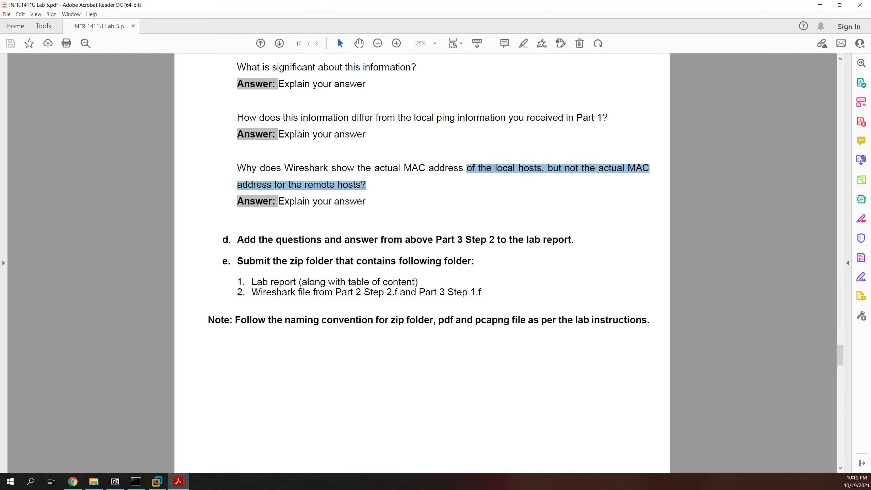
{"action": "scroll", "coordinate": [260, 295], "scroll_direction": "down", "scroll_amount": 10}
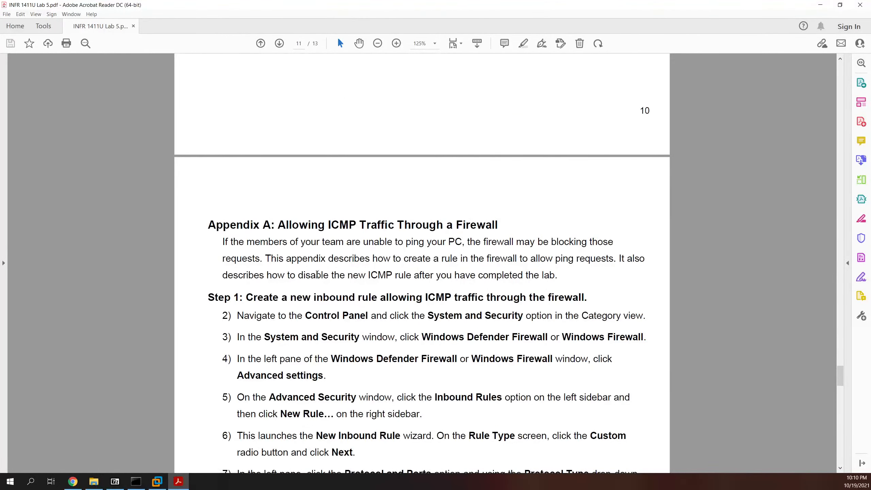
Step: Read through Appendix A Steps 1 to 3 down to page 12's disable-or-delete-rule step
{"action": "scroll", "coordinate": [317, 274], "scroll_direction": "down", "scroll_amount": 3}
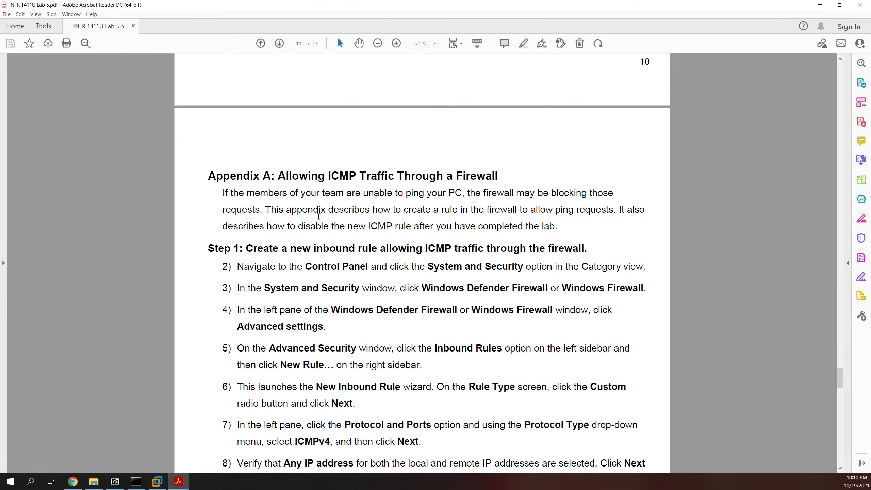
{"action": "scroll", "coordinate": [325, 260], "scroll_direction": "up", "scroll_amount": 1}
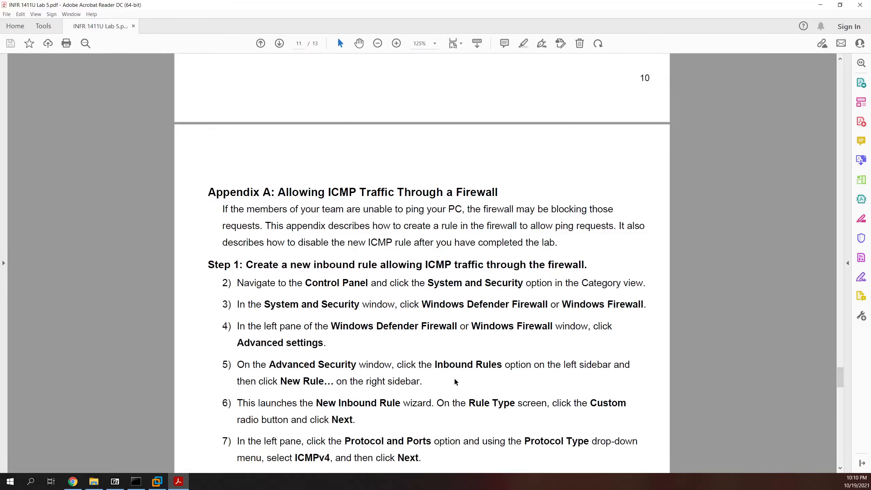
{"action": "scroll", "coordinate": [455, 382], "scroll_direction": "down", "scroll_amount": 1}
{"action": "scroll", "coordinate": [460, 386], "scroll_direction": "down", "scroll_amount": 1}
{"action": "scroll", "coordinate": [461, 386], "scroll_direction": "down", "scroll_amount": 4}
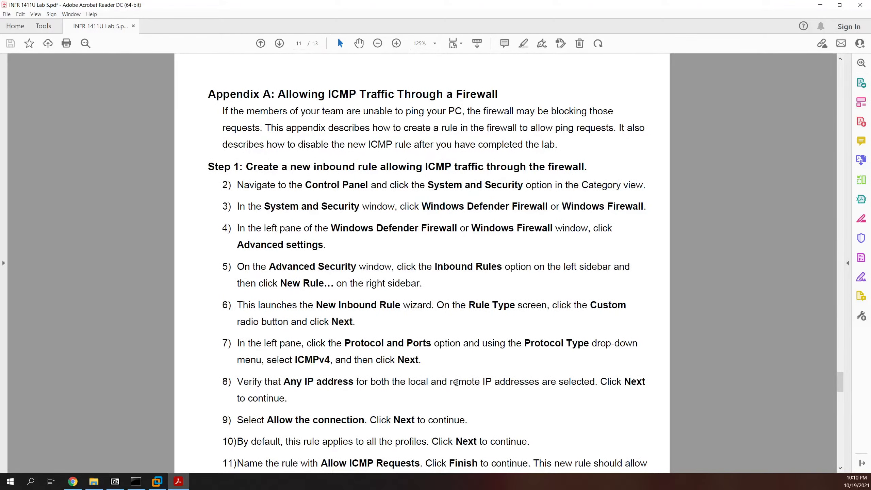
{"action": "scroll", "coordinate": [448, 373], "scroll_direction": "down", "scroll_amount": 1}
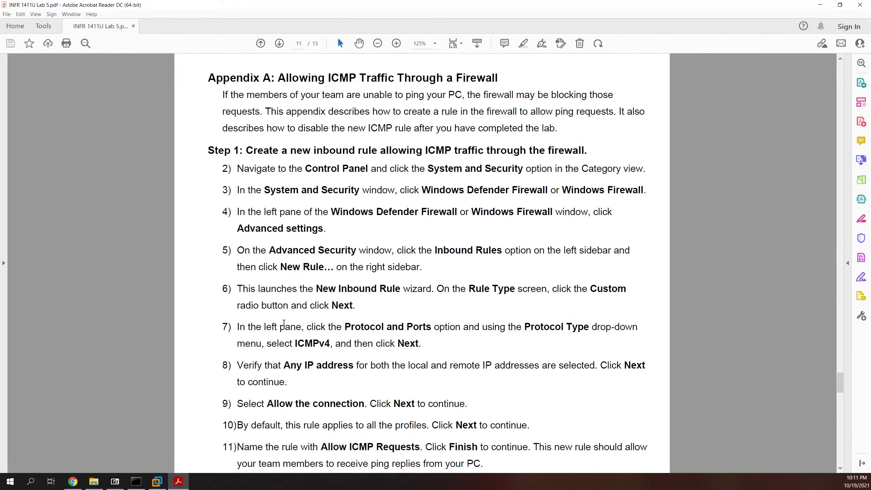
{"action": "scroll", "coordinate": [405, 281], "scroll_direction": "down", "scroll_amount": 1}
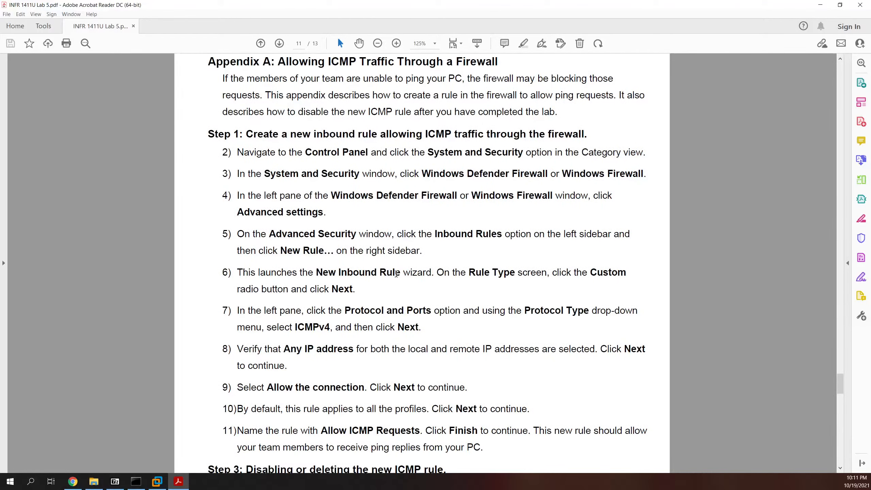
{"action": "scroll", "coordinate": [396, 273], "scroll_direction": "down", "scroll_amount": 3}
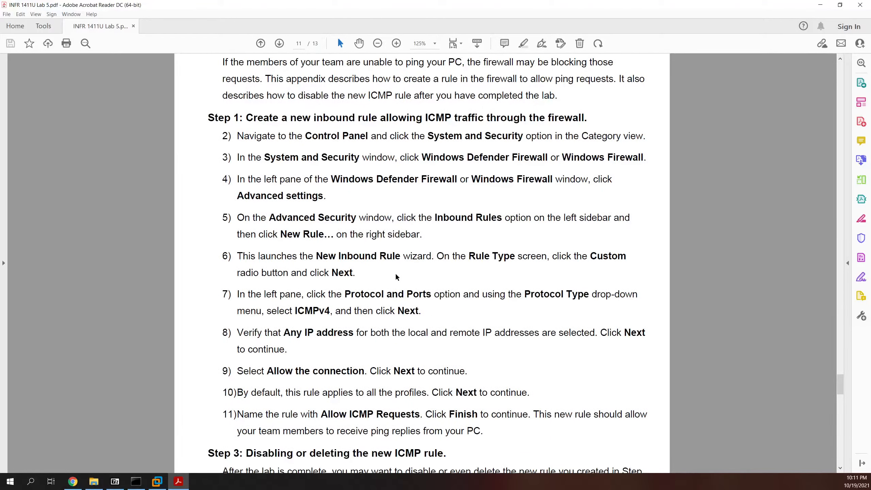
{"action": "scroll", "coordinate": [394, 273], "scroll_direction": "down", "scroll_amount": 2}
{"action": "scroll", "coordinate": [393, 273], "scroll_direction": "down", "scroll_amount": 10}
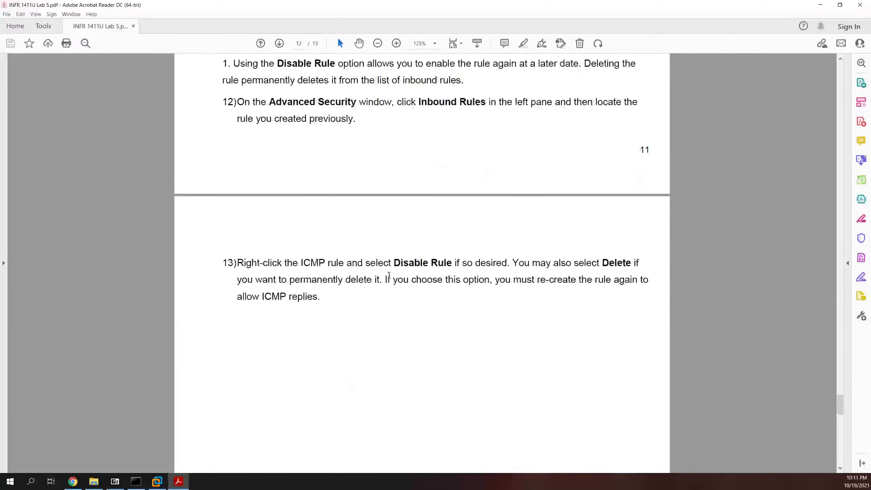
Step: Scroll to the page 13 References list and drag the Acrobat window onto the other monitor
{"action": "scroll", "coordinate": [379, 272], "scroll_direction": "down", "scroll_amount": 10}
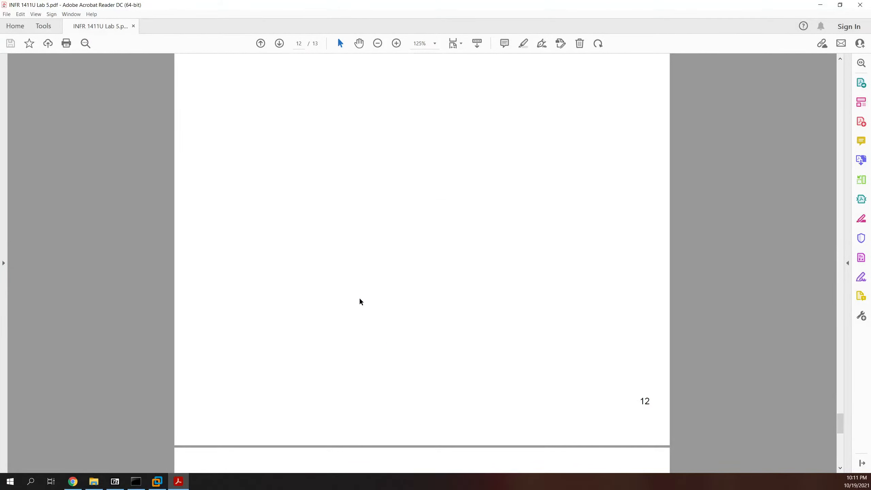
{"action": "scroll", "coordinate": [406, 294], "scroll_direction": "down", "scroll_amount": 10}
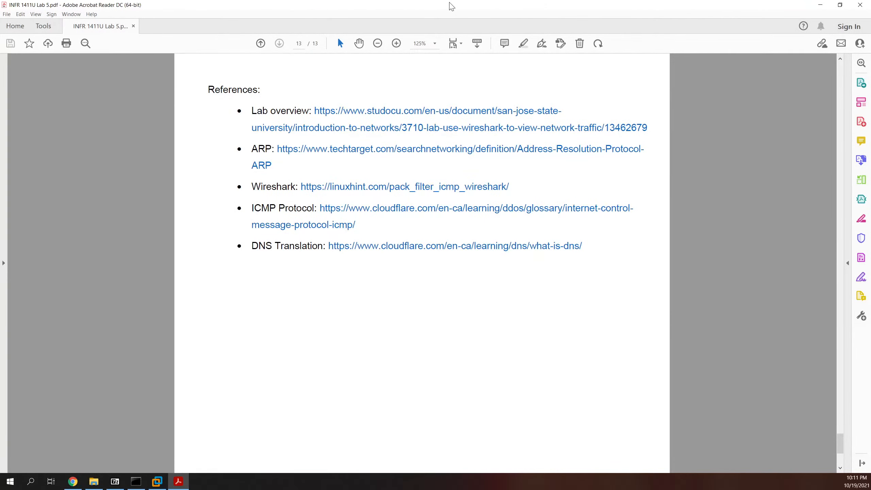
{"action": "left_click_drag", "start_coordinate": [449, 3], "coordinate": [870, 312]}
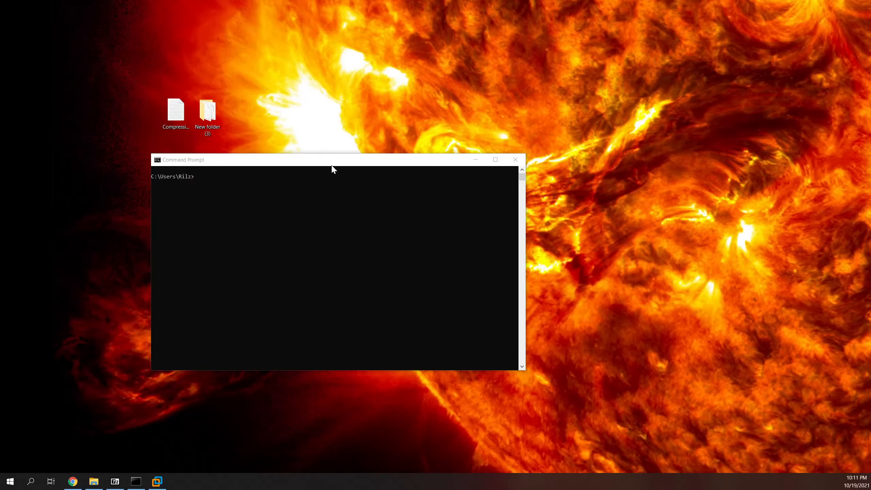
Step: Move the Command Prompt window up and run ipconfig /all
{"action": "left_click_drag", "start_coordinate": [332, 164], "coordinate": [349, 142]}
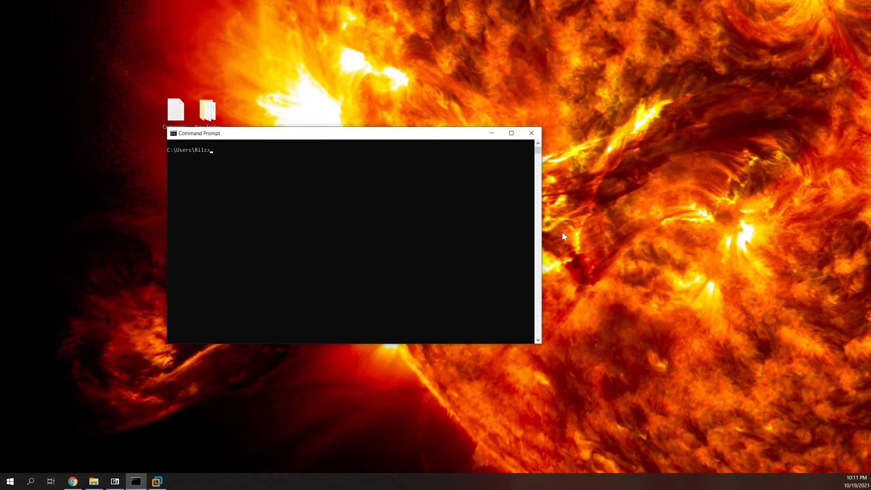
{"action": "left_click", "coordinate": [335, 218]}
{"action": "type", "text": "ipocnfi"}
{"action": "key", "text": "BackSpace"}
{"action": "key", "text": "BackSpace"}
{"action": "key", "text": "BackSpace"}
{"action": "key", "text": "BackSpace"}
{"action": "type", "text": "onfig /all"}
{"action": "key", "text": "Return"}
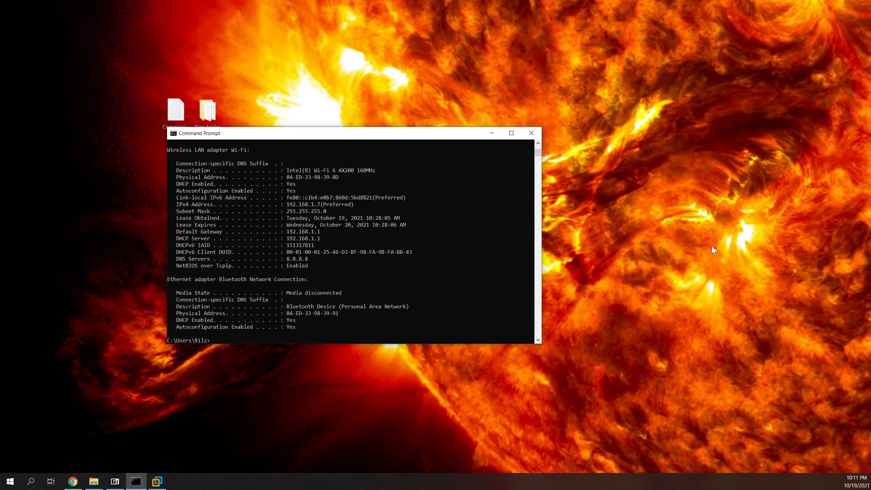
{"action": "scroll", "coordinate": [229, 301], "scroll_direction": "up", "scroll_amount": 8}
{"action": "scroll", "coordinate": [229, 299], "scroll_direction": "up", "scroll_amount": 15}
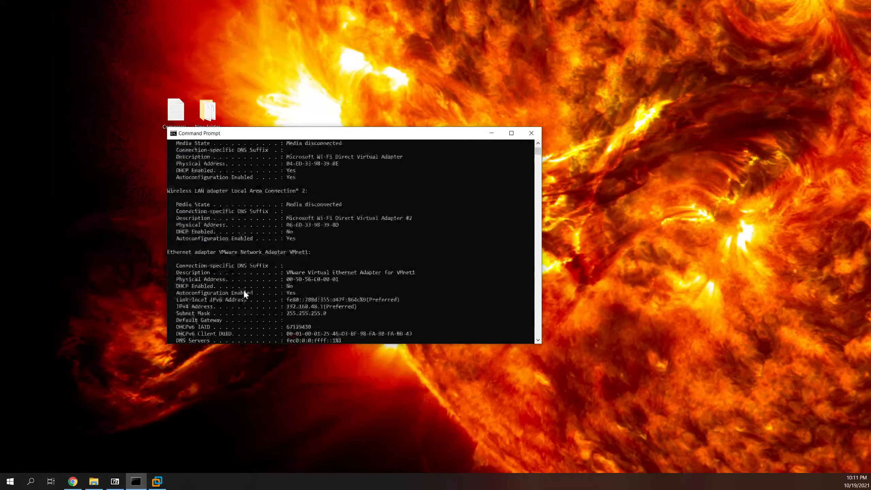
{"action": "left_click_drag", "start_coordinate": [406, 345], "coordinate": [408, 472]}
{"action": "scroll", "coordinate": [377, 358], "scroll_direction": "up", "scroll_amount": 13}
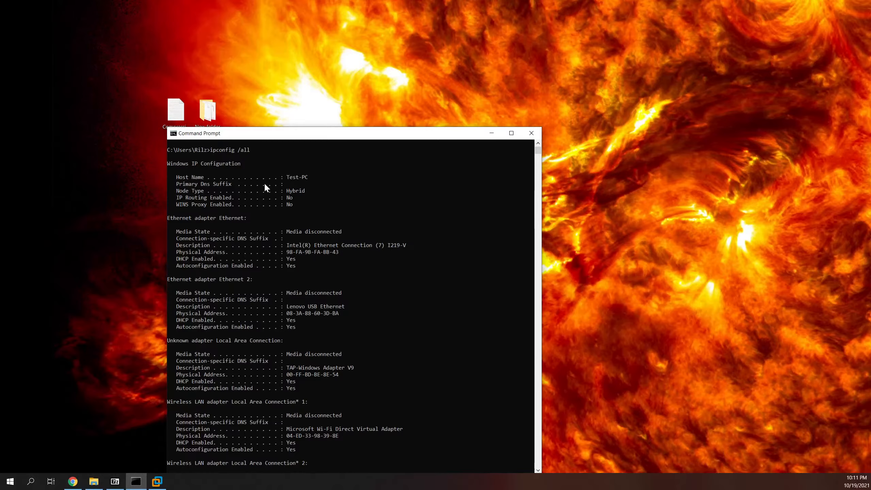
{"action": "scroll", "coordinate": [295, 197], "scroll_direction": "down", "scroll_amount": 1}
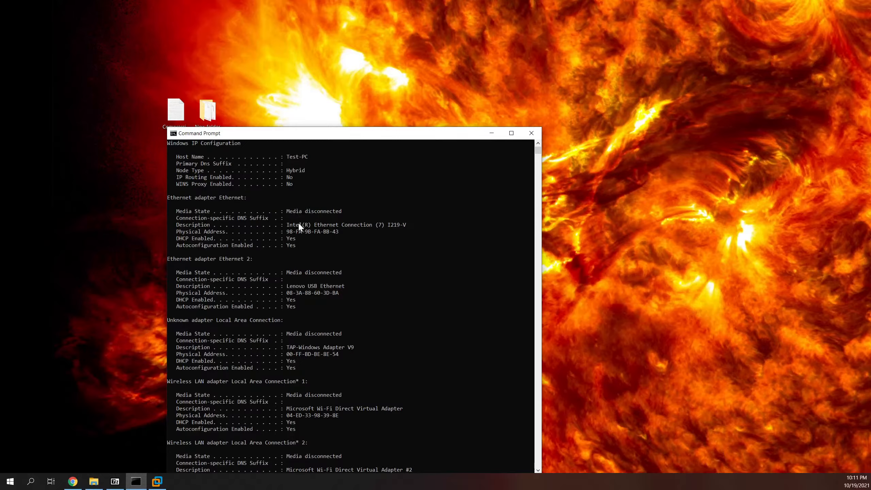
{"action": "scroll", "coordinate": [298, 223], "scroll_direction": "down", "scroll_amount": 1}
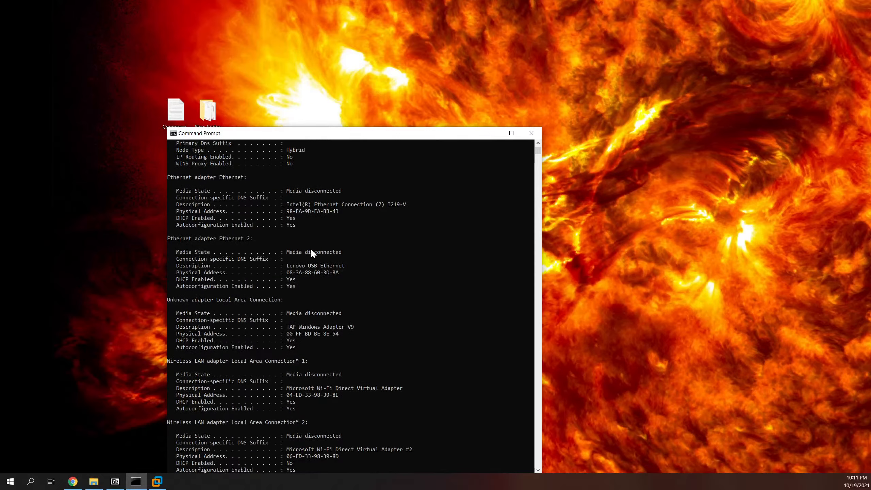
{"action": "scroll", "coordinate": [310, 249], "scroll_direction": "down", "scroll_amount": 1}
{"action": "scroll", "coordinate": [305, 242], "scroll_direction": "down", "scroll_amount": 1}
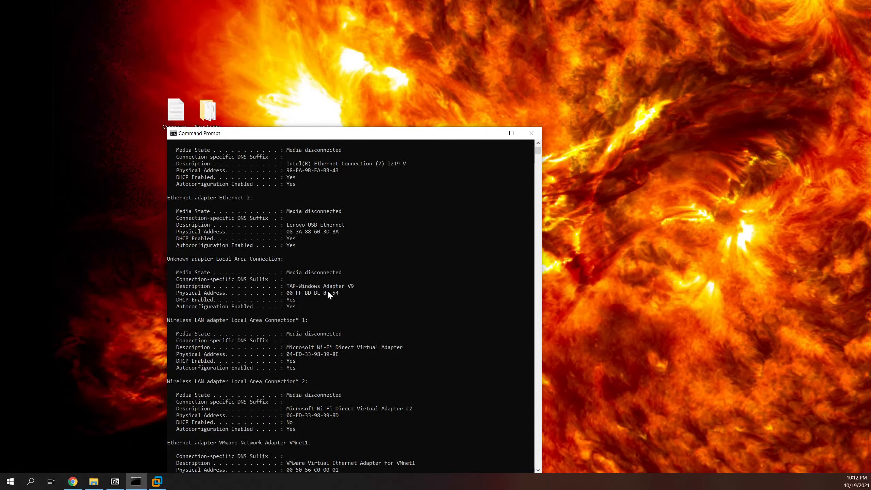
{"action": "scroll", "coordinate": [308, 296], "scroll_direction": "down", "scroll_amount": 2}
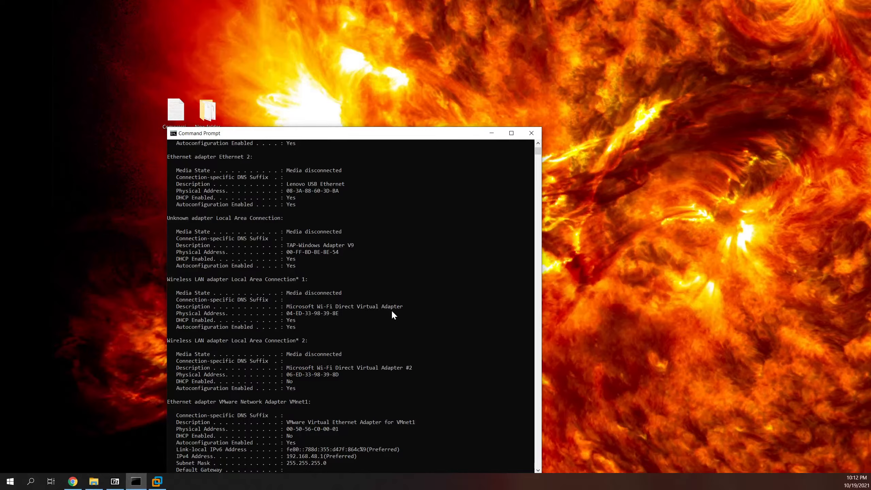
{"action": "scroll", "coordinate": [388, 311], "scroll_direction": "down", "scroll_amount": 2}
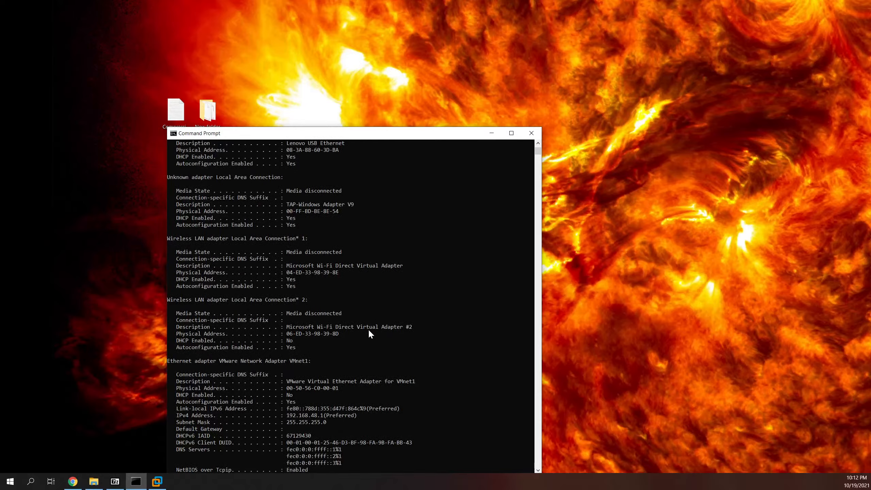
{"action": "scroll", "coordinate": [386, 332], "scroll_direction": "down", "scroll_amount": 2}
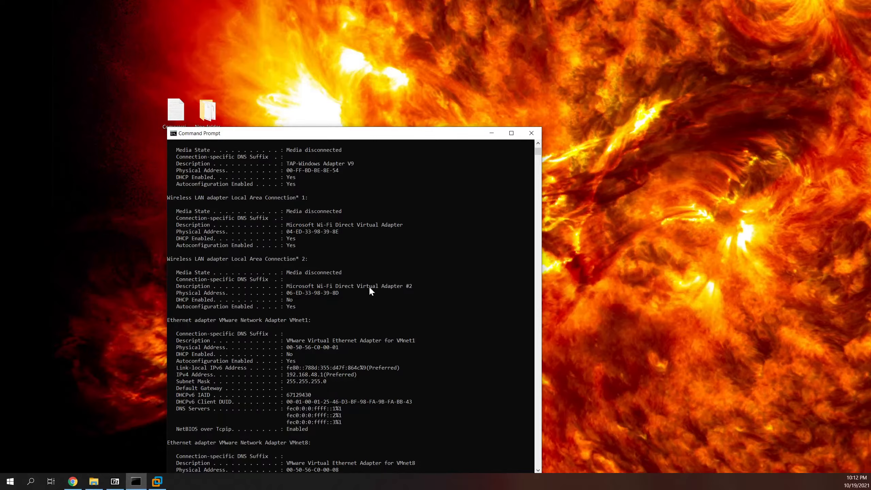
{"action": "scroll", "coordinate": [352, 254], "scroll_direction": "down", "scroll_amount": 2}
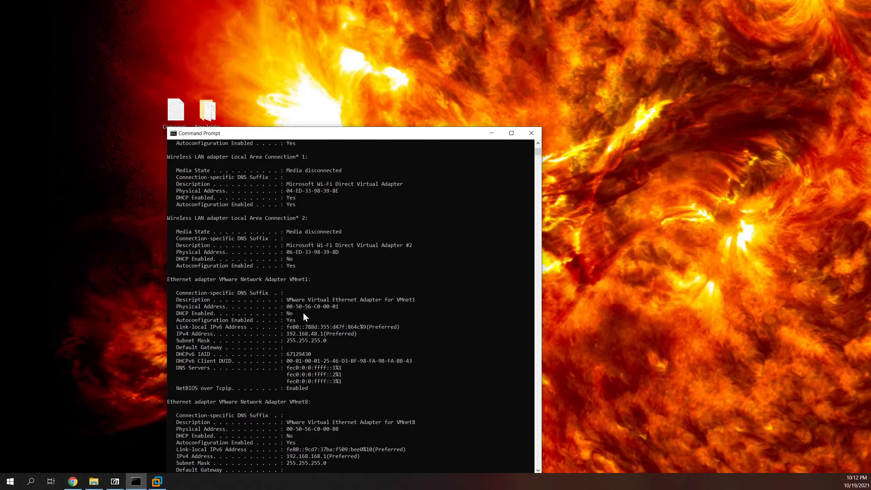
{"action": "scroll", "coordinate": [304, 314], "scroll_direction": "down", "scroll_amount": 2}
{"action": "scroll", "coordinate": [293, 267], "scroll_direction": "down", "scroll_amount": 4}
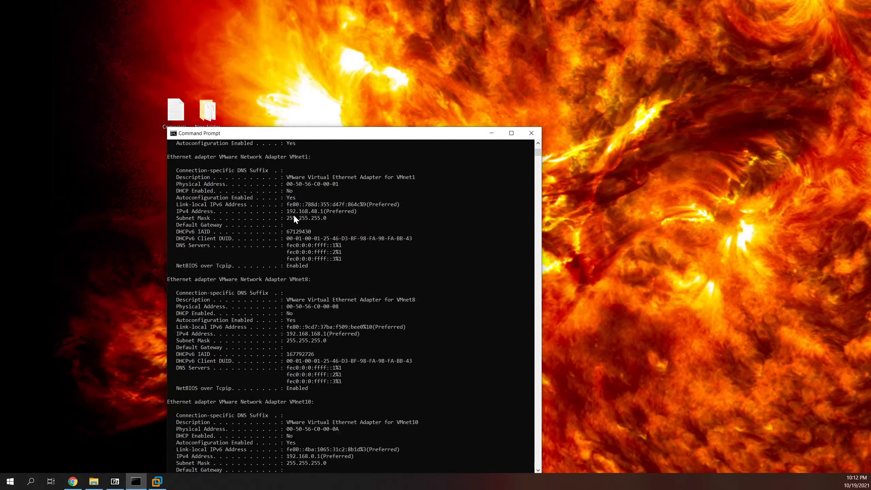
{"action": "scroll", "coordinate": [290, 292], "scroll_direction": "down", "scroll_amount": 4}
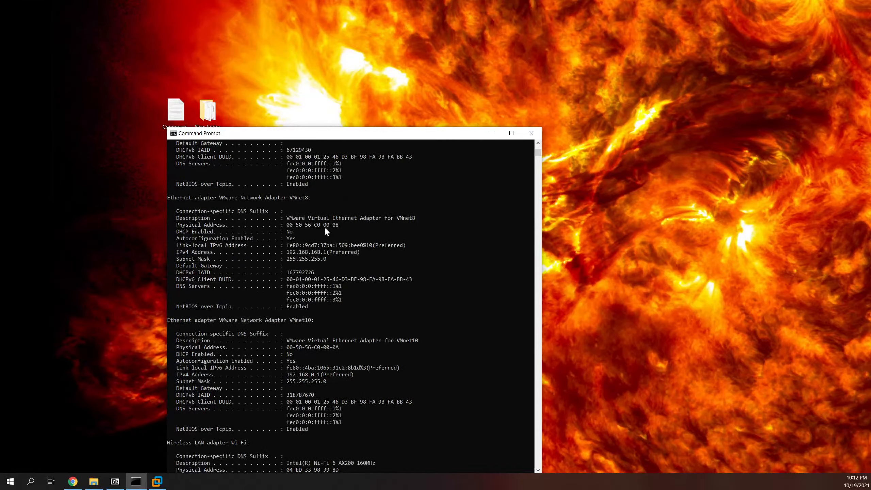
{"action": "scroll", "coordinate": [347, 284], "scroll_direction": "up", "scroll_amount": 5}
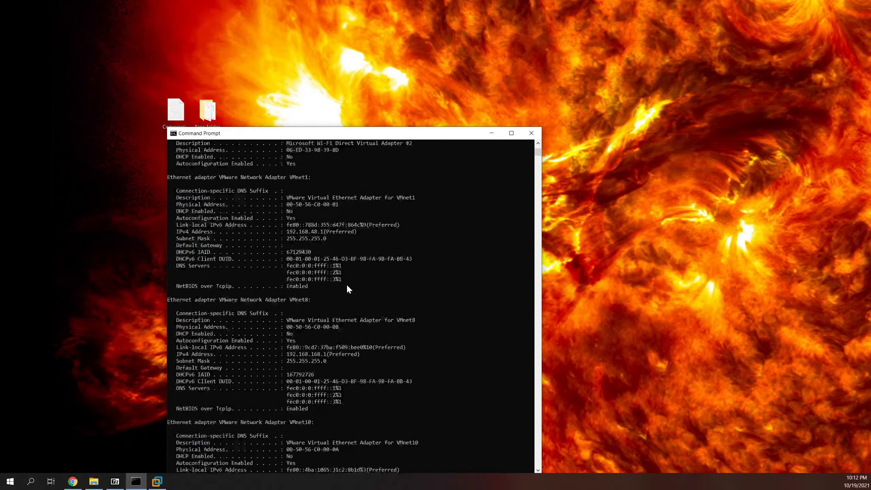
{"action": "scroll", "coordinate": [298, 377], "scroll_direction": "down", "scroll_amount": 3}
{"action": "scroll", "coordinate": [296, 342], "scroll_direction": "down", "scroll_amount": 9}
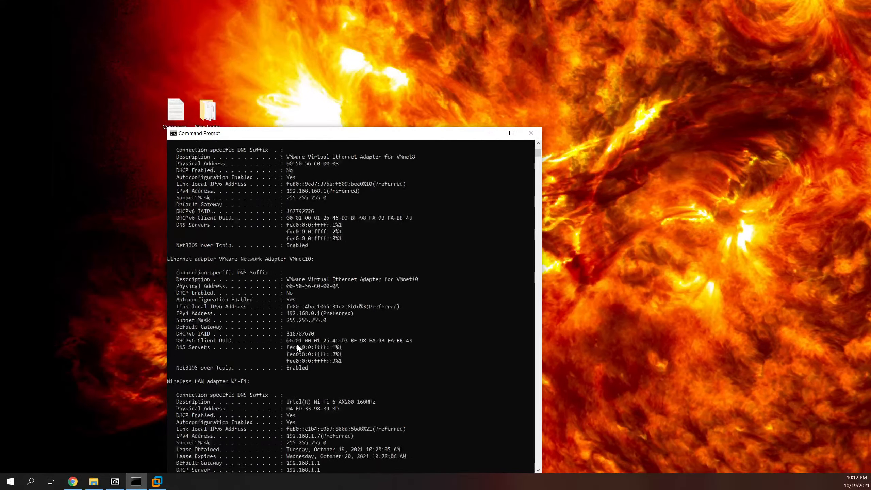
{"action": "scroll", "coordinate": [288, 344], "scroll_direction": "down", "scroll_amount": 2}
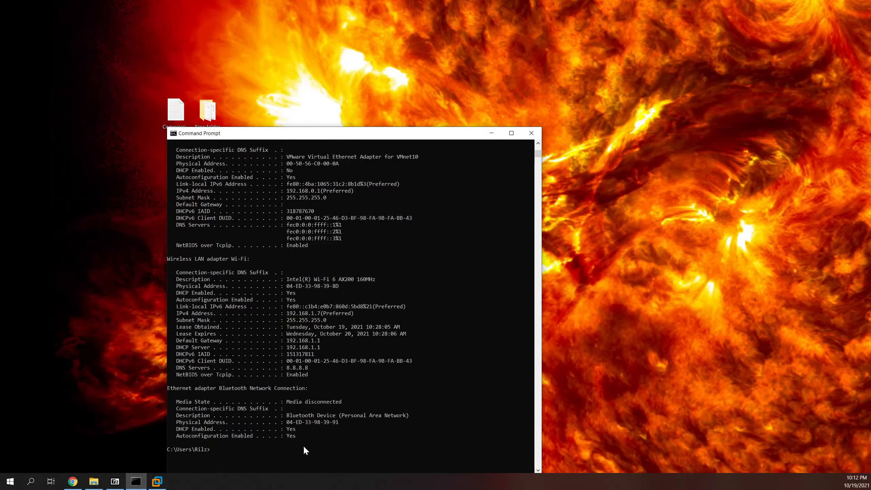
{"action": "scroll", "coordinate": [377, 358], "scroll_direction": "up", "scroll_amount": 20}
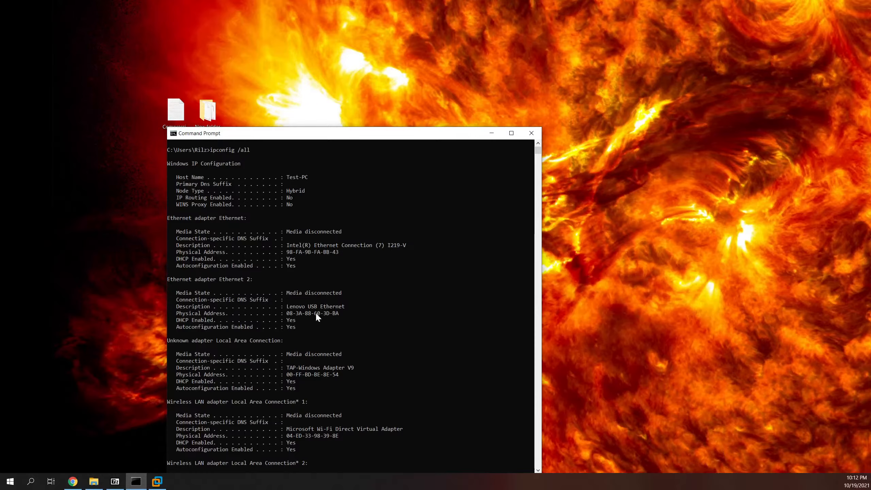
{"action": "scroll", "coordinate": [315, 315], "scroll_direction": "down", "scroll_amount": 2}
{"action": "scroll", "coordinate": [314, 314], "scroll_direction": "down", "scroll_amount": 11}
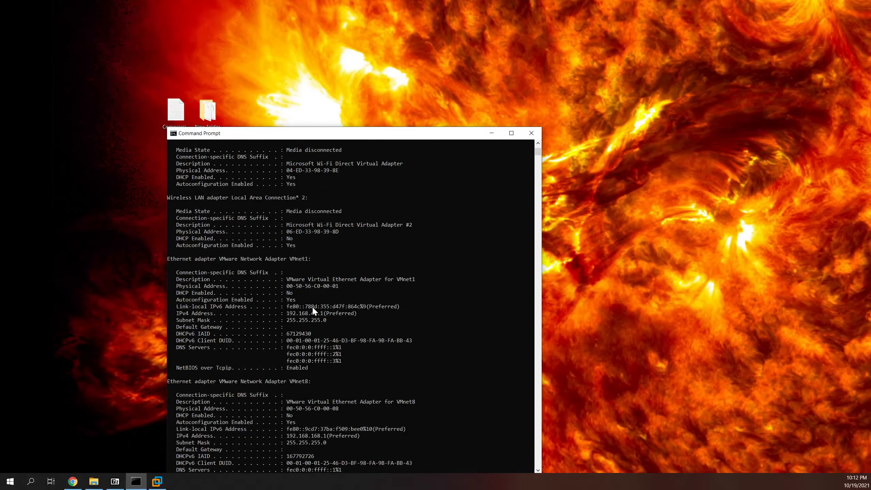
{"action": "scroll", "coordinate": [312, 307], "scroll_direction": "down", "scroll_amount": 10}
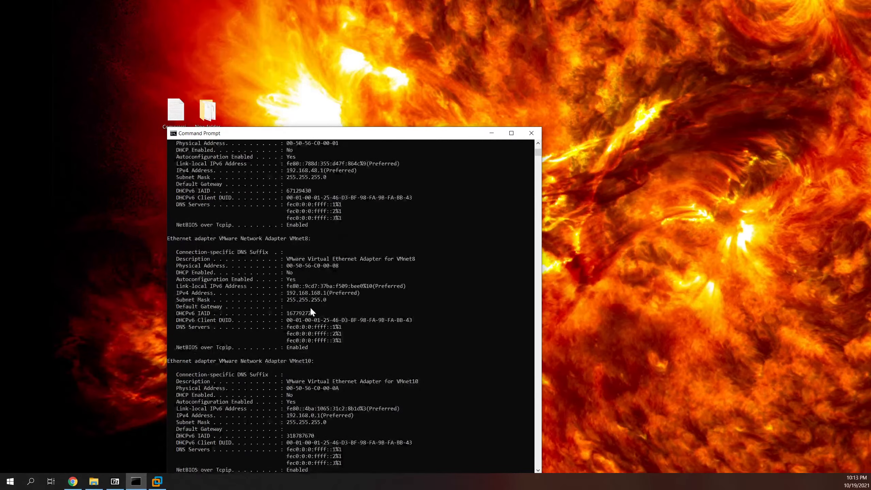
{"action": "scroll", "coordinate": [309, 307], "scroll_direction": "down", "scroll_amount": 8}
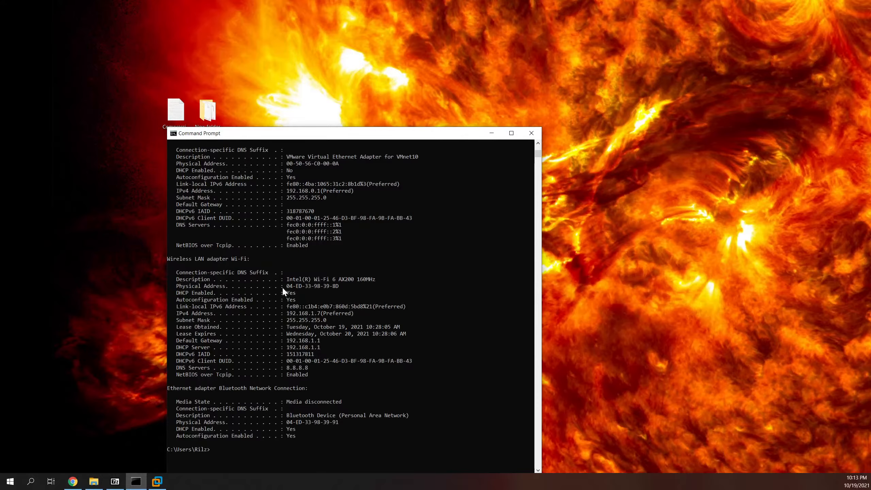
{"action": "left_click_drag", "start_coordinate": [174, 284], "coordinate": [368, 287]}
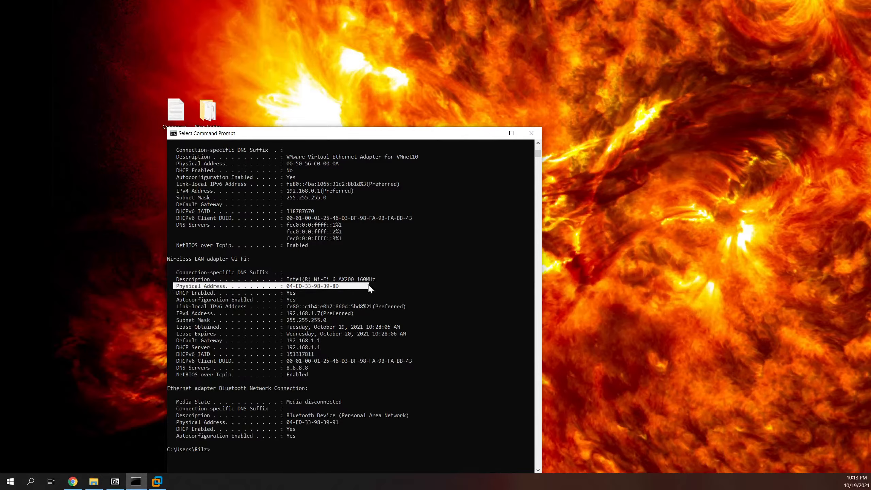
{"action": "left_click", "coordinate": [303, 302]}
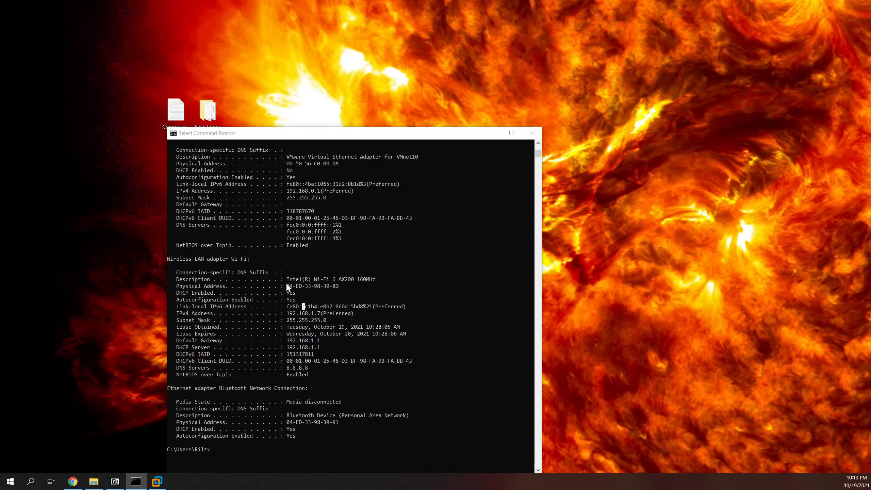
{"action": "left_click_drag", "start_coordinate": [287, 285], "coordinate": [312, 289]}
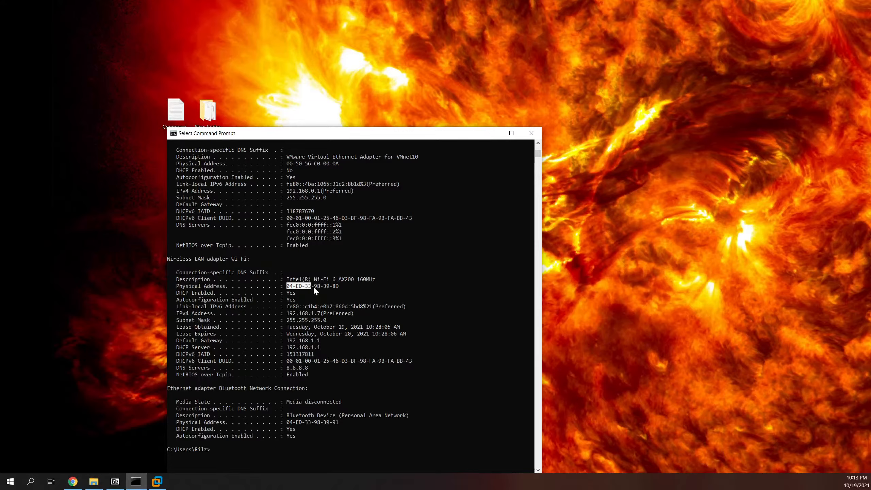
{"action": "left_click_drag", "start_coordinate": [311, 286], "coordinate": [338, 287]}
{"action": "left_click", "coordinate": [287, 286]}
{"action": "left_click", "coordinate": [331, 293]}
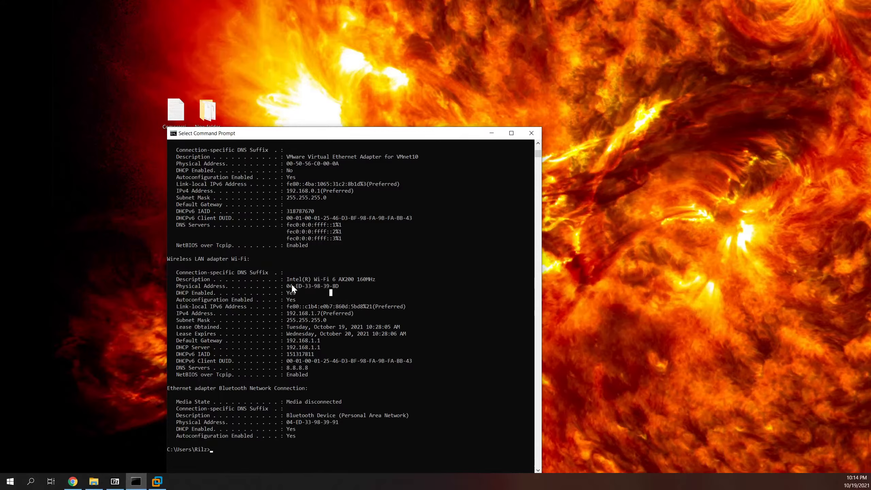
{"action": "left_click_drag", "start_coordinate": [287, 285], "coordinate": [292, 286]}
{"action": "left_click", "coordinate": [374, 292]}
{"action": "left_click", "coordinate": [11, 481]}
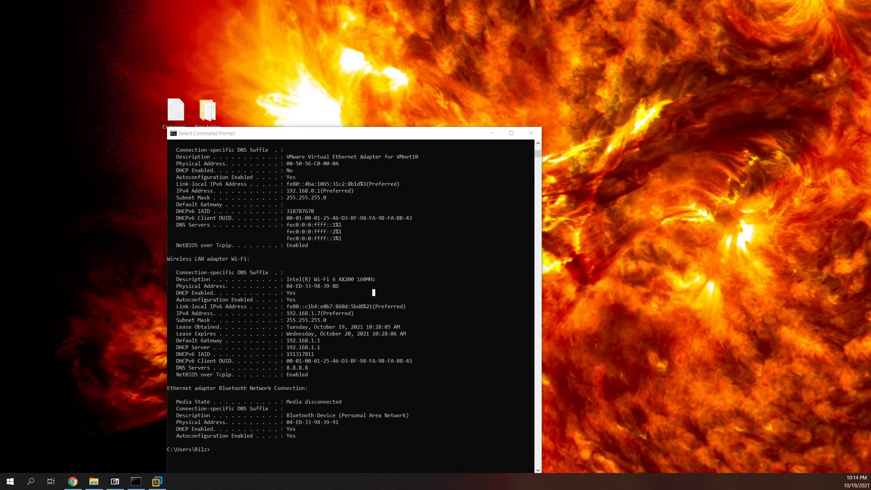
Step: Place Notepad beside the console and type a 'wireless lan' heading with a new indented line
{"action": "left_click_drag", "start_coordinate": [197, 285], "coordinate": [661, 154]}
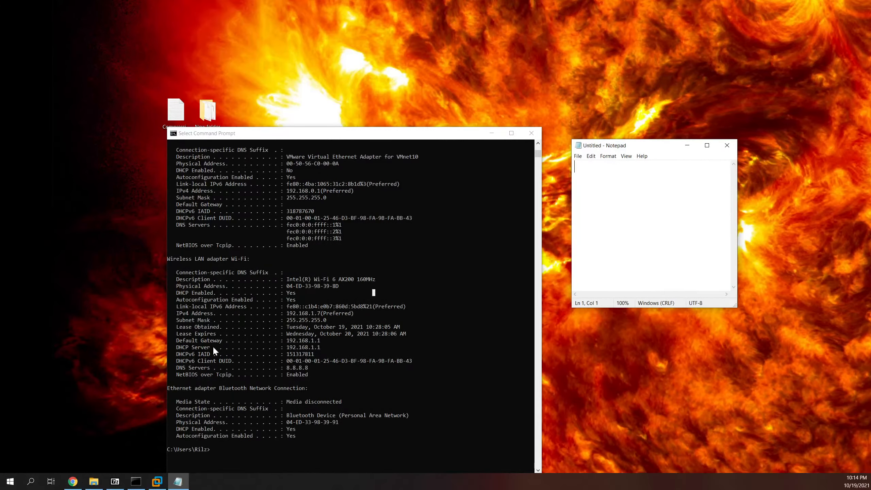
{"action": "type", "text": "wireless lan"}
{"action": "key", "text": "Return"}
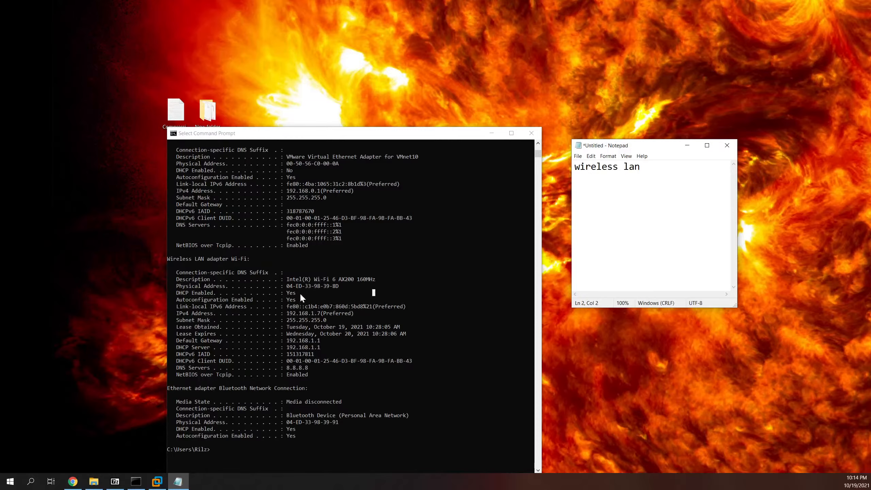
{"action": "left_click", "coordinate": [287, 289]}
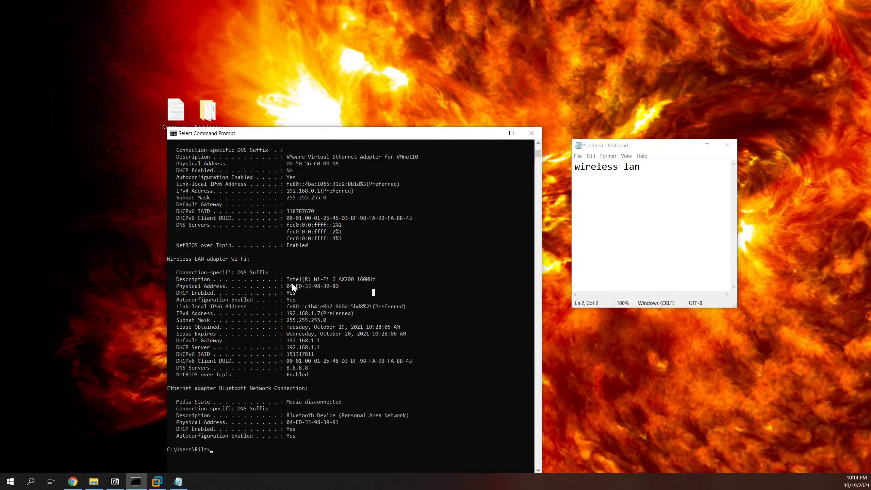
{"action": "left_click", "coordinate": [289, 286]}
{"action": "left_click_drag", "start_coordinate": [290, 288], "coordinate": [338, 287]}
{"action": "key", "text": "ctrl+c"}
{"action": "left_click", "coordinate": [618, 178]}
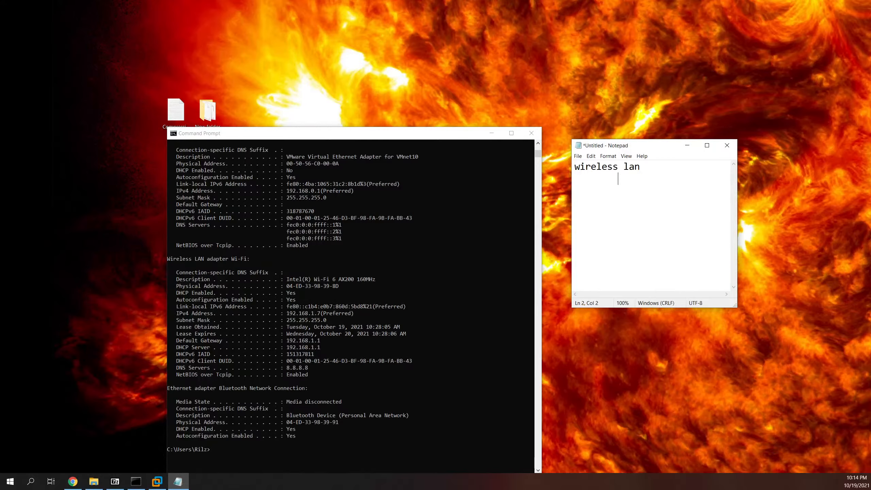
{"action": "key", "text": "ctrl+v"}
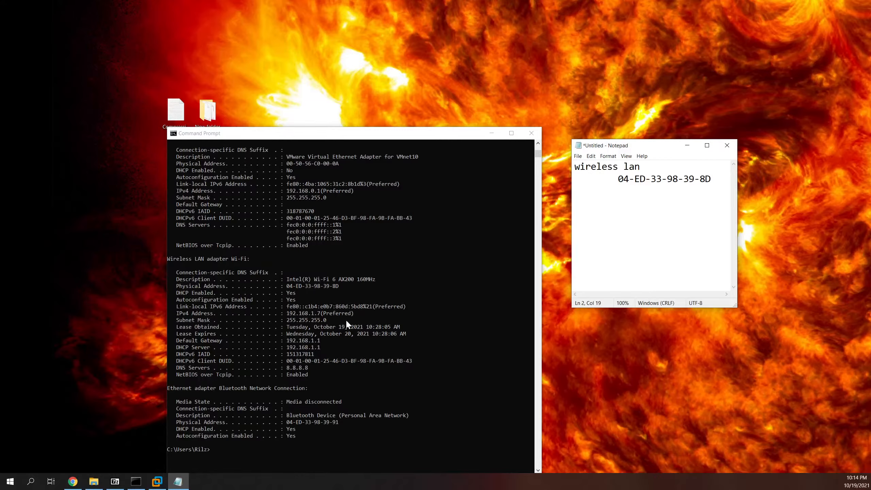
Step: Copy the Wi-Fi IPv4 address 192.168.1.7 into the notes below the MAC
{"action": "left_click", "coordinate": [288, 313]}
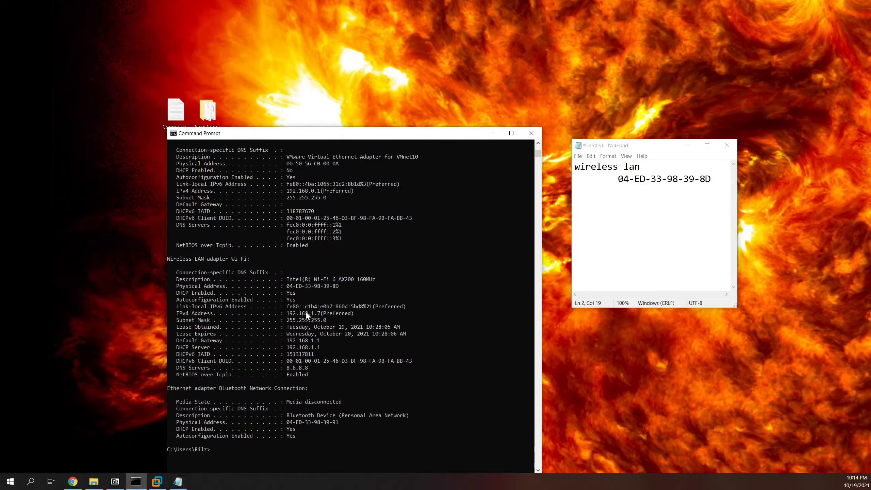
{"action": "left_click_drag", "start_coordinate": [287, 313], "coordinate": [319, 313]}
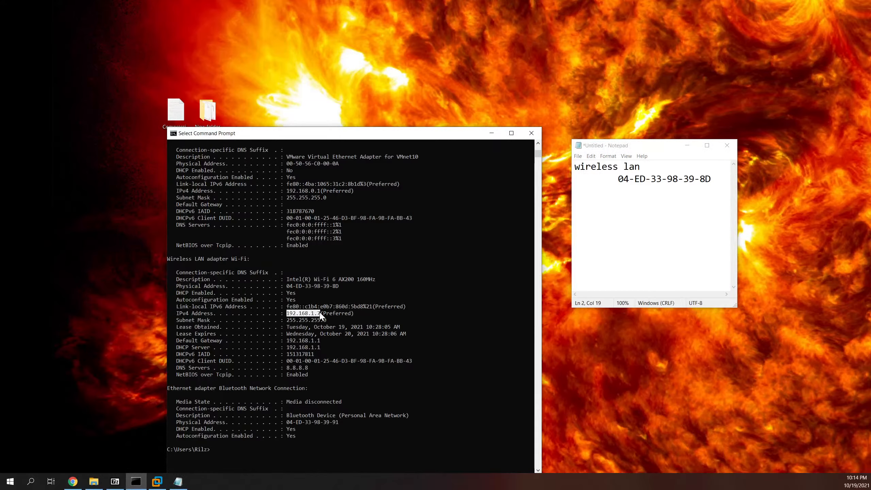
{"action": "key", "text": "ctrl+c"}
{"action": "left_click", "coordinate": [661, 179]}
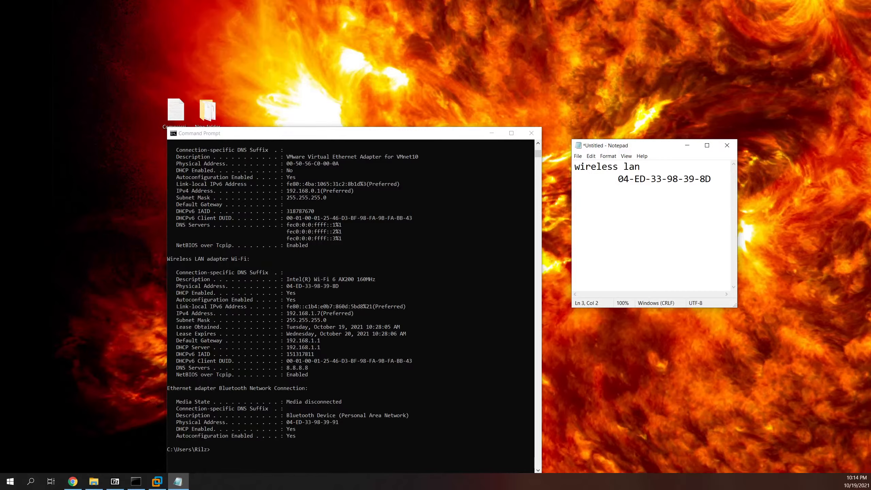
{"action": "key", "text": "ctrl+v"}
Step: Check that the LinuxMint VM's network adapter is set to NAT, closing settings unchanged
{"action": "left_click", "coordinate": [157, 480]}
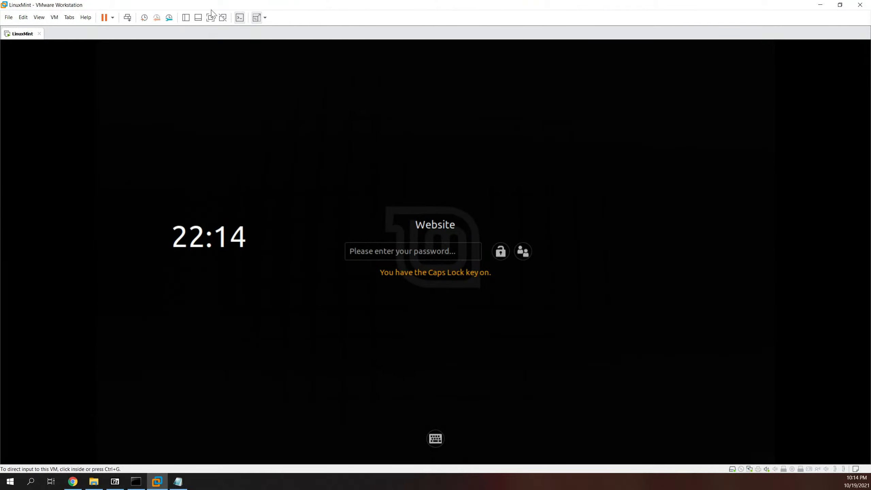
{"action": "left_click", "coordinate": [266, 71]}
{"action": "key", "text": "Caps_Lock"}
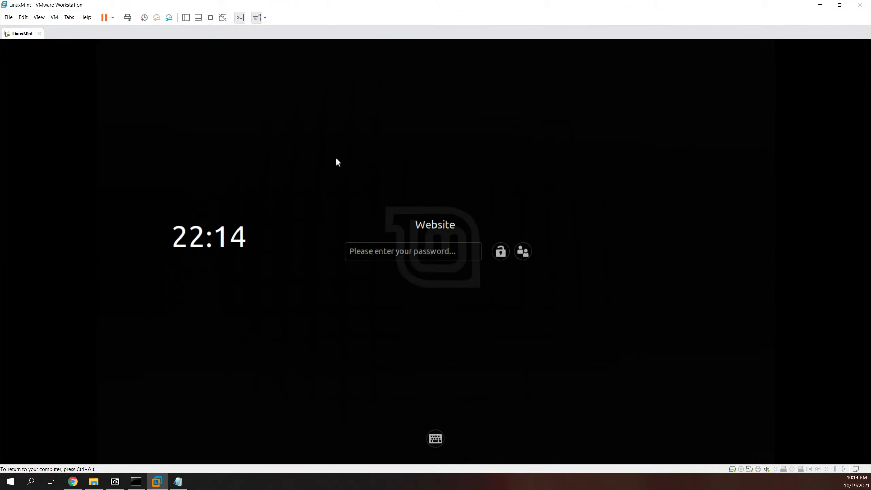
{"action": "left_click", "coordinate": [750, 469]}
{"action": "left_click", "coordinate": [768, 463]}
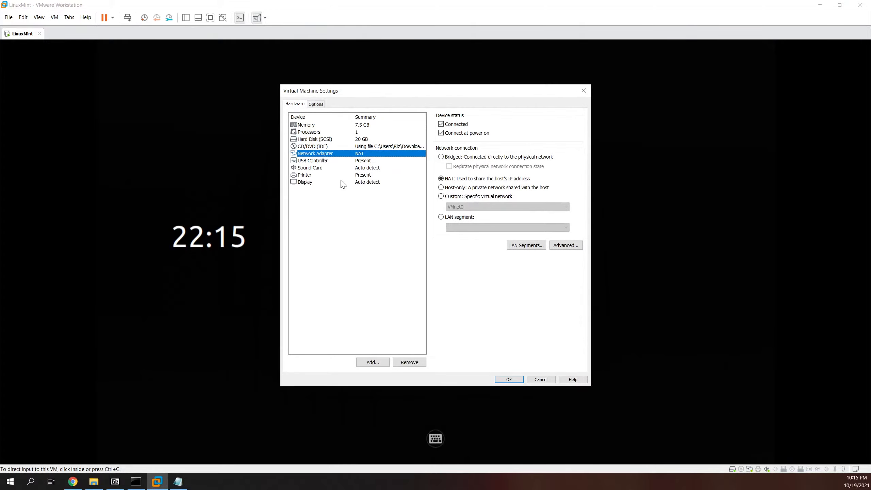
{"action": "left_click", "coordinate": [545, 380]}
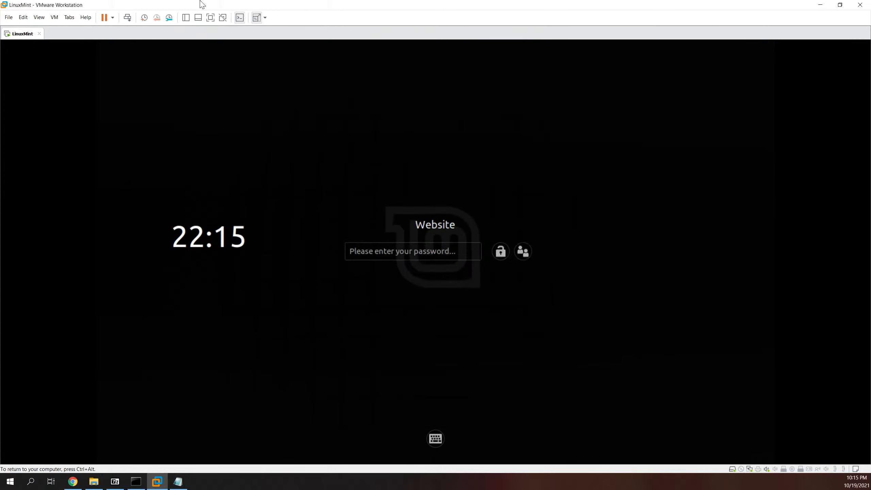
Step: Review VMnet8 as NAT on 192.168.168.0 in the Virtual Network Editor, then return to Command Prompt
{"action": "left_click", "coordinate": [23, 17]}
{"action": "left_click", "coordinate": [43, 56]}
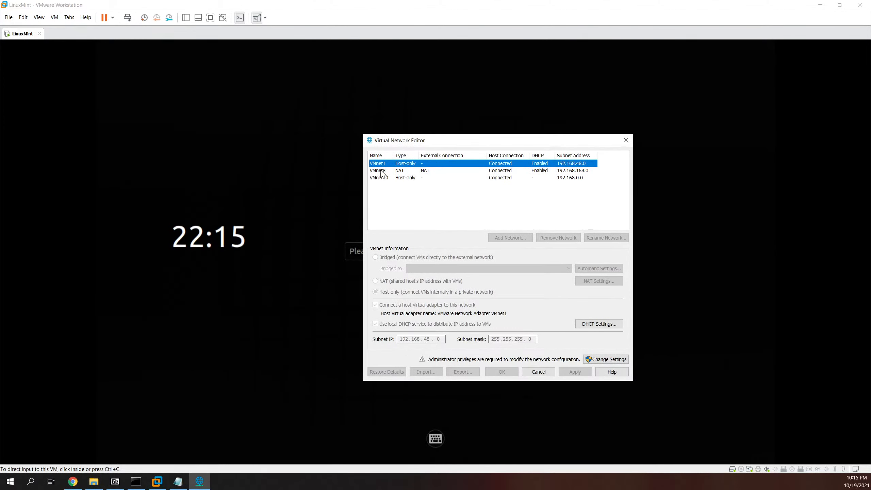
{"action": "left_click", "coordinate": [538, 371]}
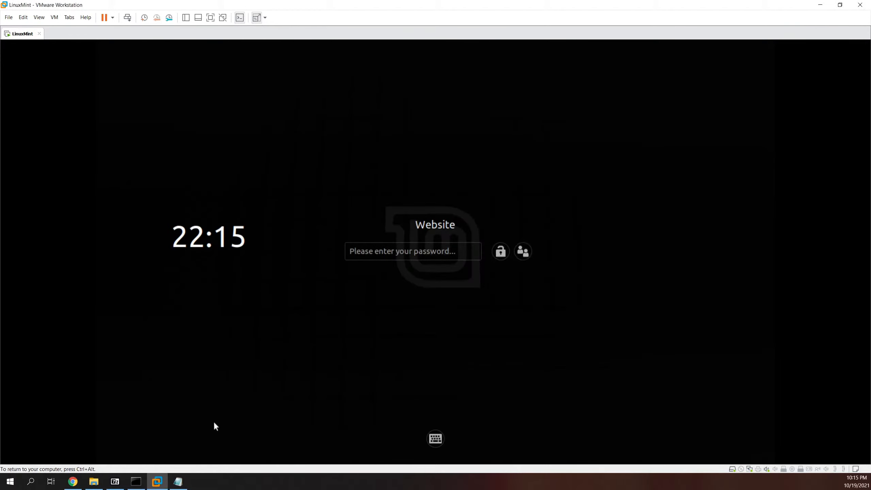
{"action": "left_click", "coordinate": [136, 481]}
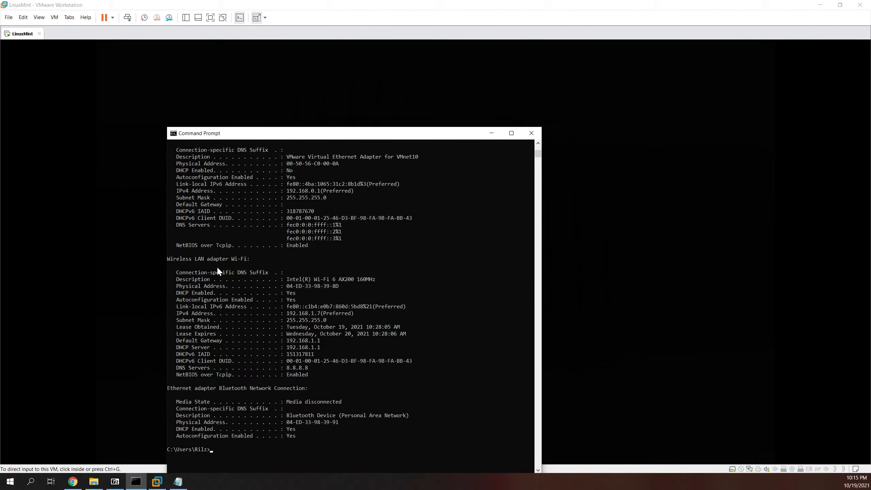
Step: Add a 'VMnet8' line to the notes with its MAC 00-50-56-C0-00-08
{"action": "scroll", "coordinate": [217, 267], "scroll_direction": "up", "scroll_amount": 18}
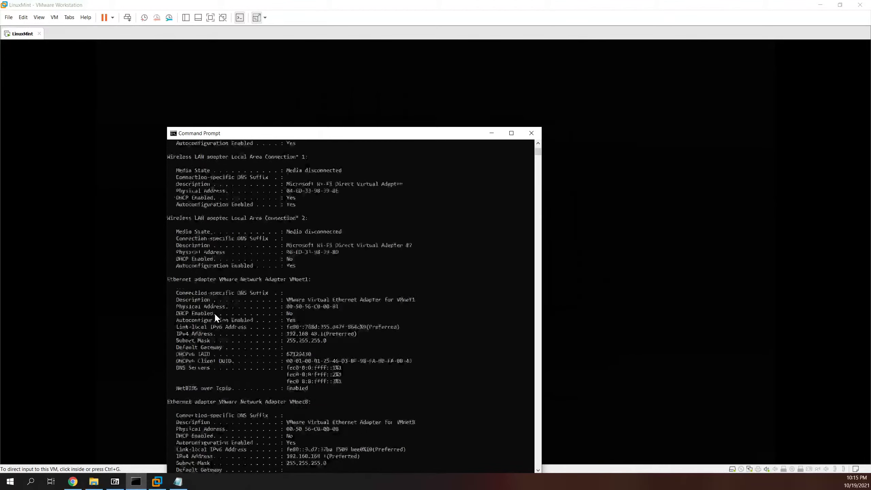
{"action": "scroll", "coordinate": [231, 320], "scroll_direction": "down", "scroll_amount": 8}
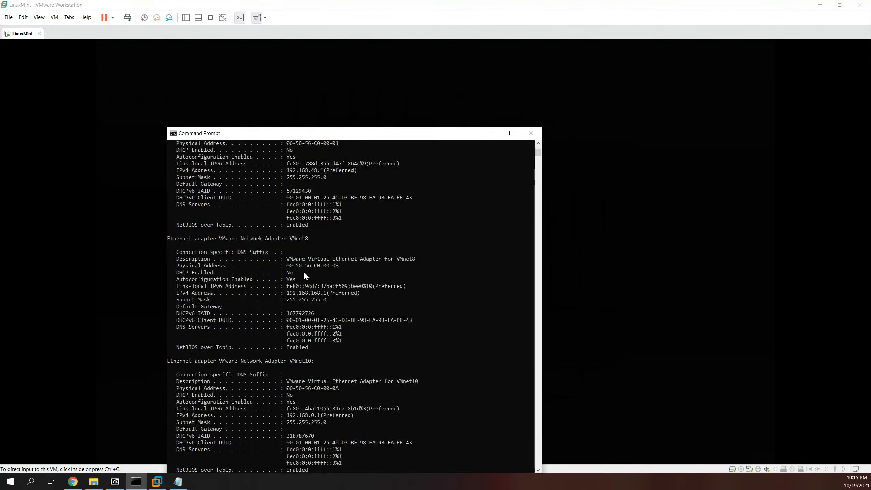
{"action": "left_click_drag", "start_coordinate": [339, 265], "coordinate": [287, 267]}
{"action": "right_click", "coordinate": [346, 257]}
{"action": "left_click_drag", "start_coordinate": [287, 267], "coordinate": [310, 267]}
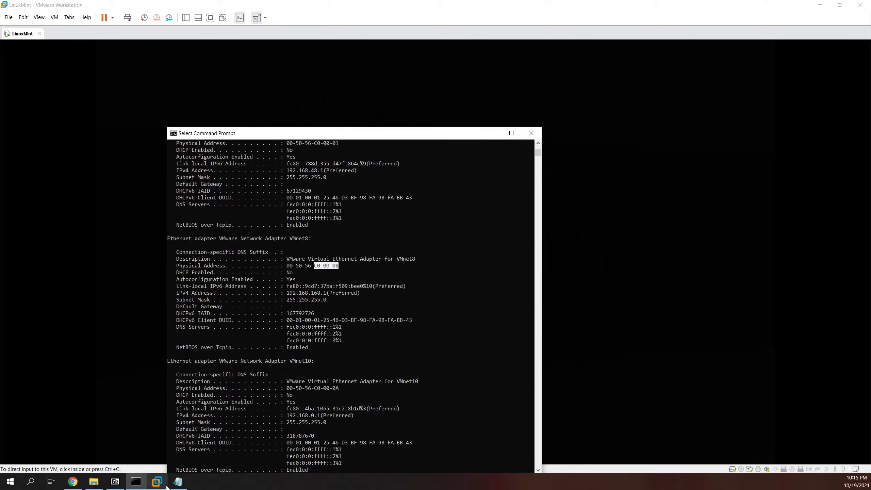
{"action": "left_click", "coordinate": [175, 485]}
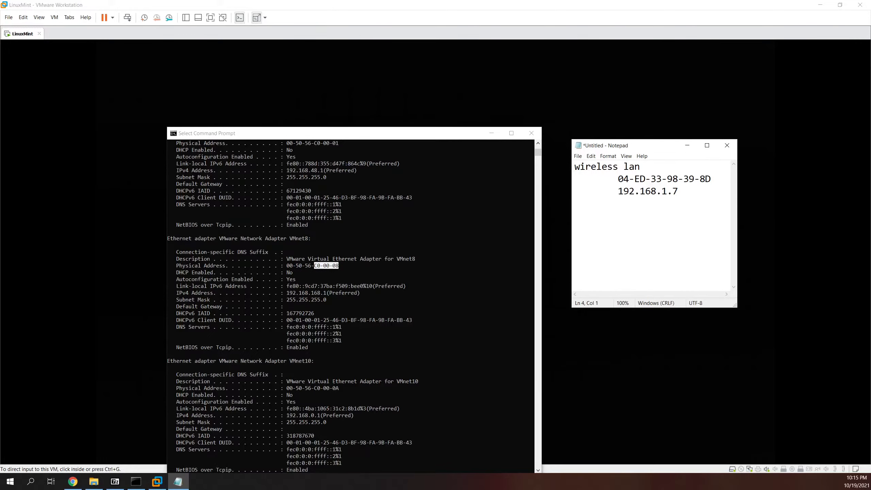
{"action": "type", "text": "VMNE"}
{"action": "key", "text": "BackSpace"}
{"action": "key", "text": "BackSpace"}
{"action": "type", "text": "net8 \t"}
{"action": "type", "text": "00-50-56-C0-00-08"}
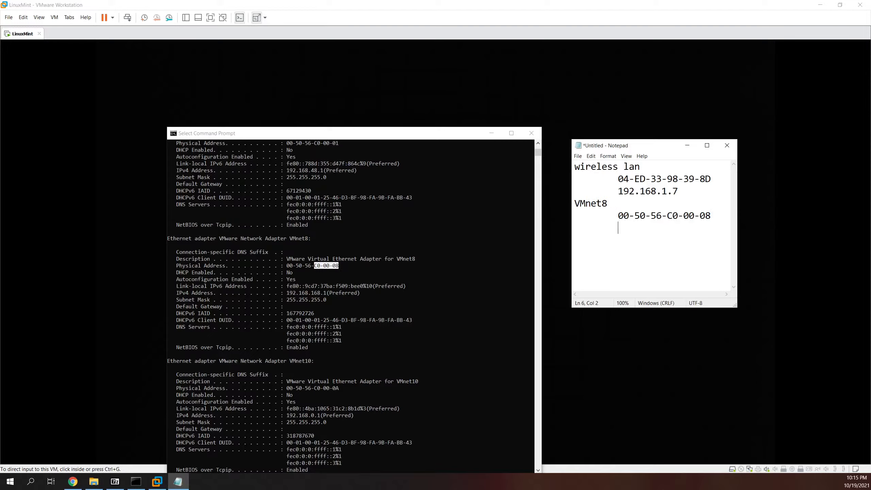
Step: Copy the VMnet8 IPv4 address 192.168.168.1 into the notes under its MAC
{"action": "left_click", "coordinate": [287, 293]}
{"action": "left_click_drag", "start_coordinate": [287, 292], "coordinate": [325, 294]}
{"action": "key", "text": "ctrl+c"}
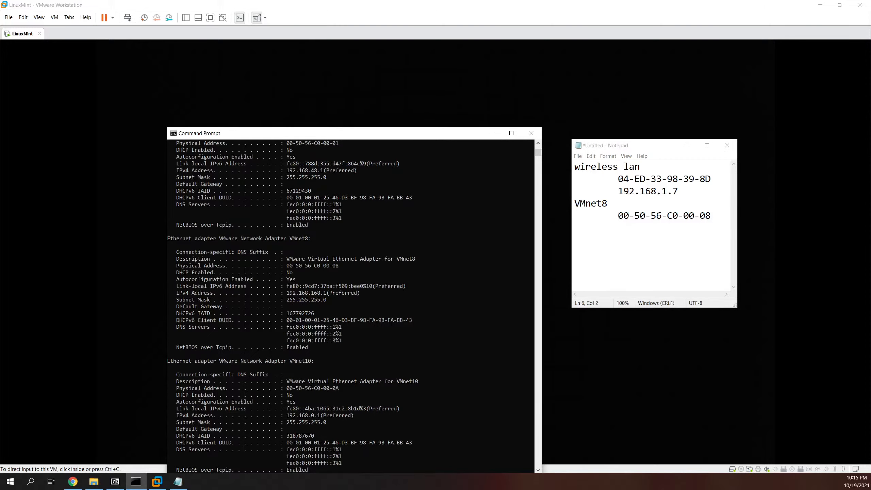
{"action": "left_click", "coordinate": [634, 238]}
{"action": "key", "text": "ctrl+v"}
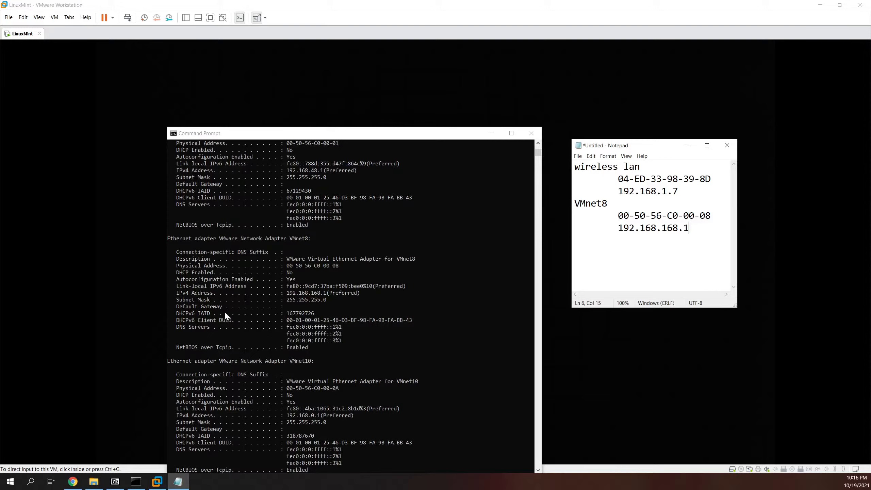
{"action": "scroll", "coordinate": [348, 287], "scroll_direction": "up", "scroll_amount": 2}
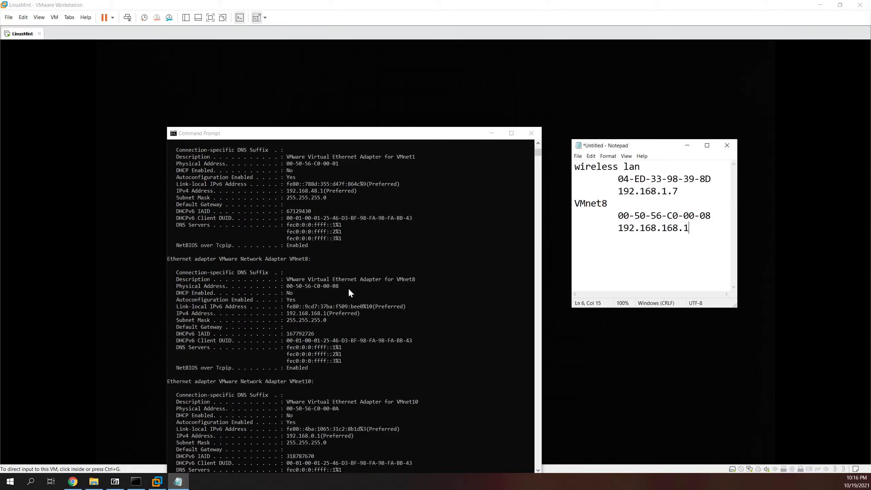
{"action": "scroll", "coordinate": [349, 290], "scroll_direction": "up", "scroll_amount": 5}
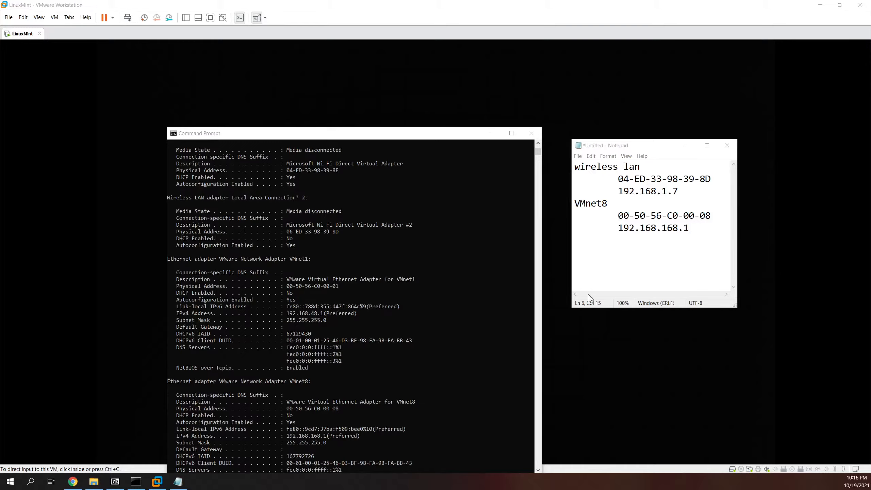
Step: Unlock the LinuxMint guest's lock screen with its login password
{"action": "left_click", "coordinate": [335, 114]}
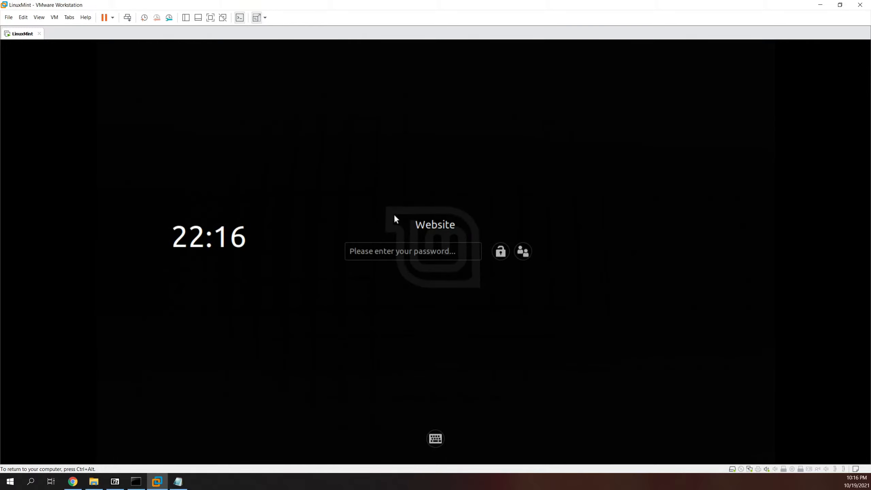
{"action": "type", "text": "••••••"}
{"action": "key", "text": "Return"}
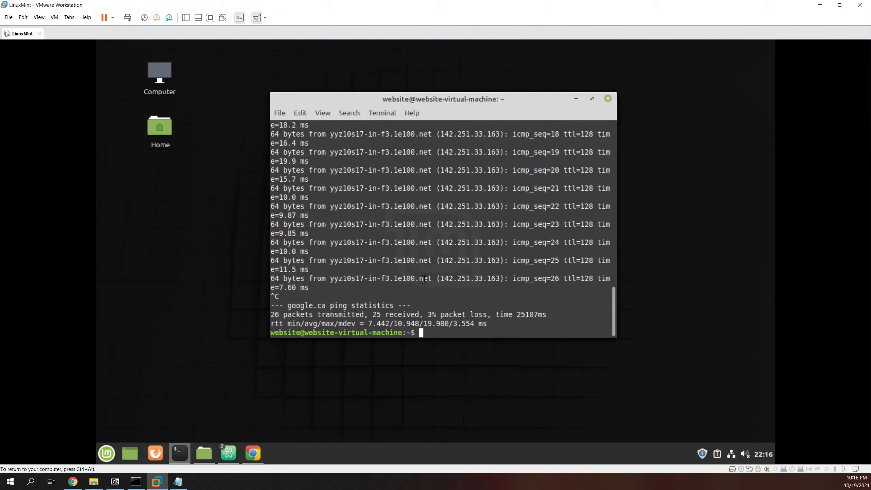
Step: Run clear to empty the guest terminal of the google.ca ping results
{"action": "type", "text": "cleab"}
{"action": "key", "text": "BackSpace"}
{"action": "type", "text": "r"}
{"action": "key", "text": "Return"}
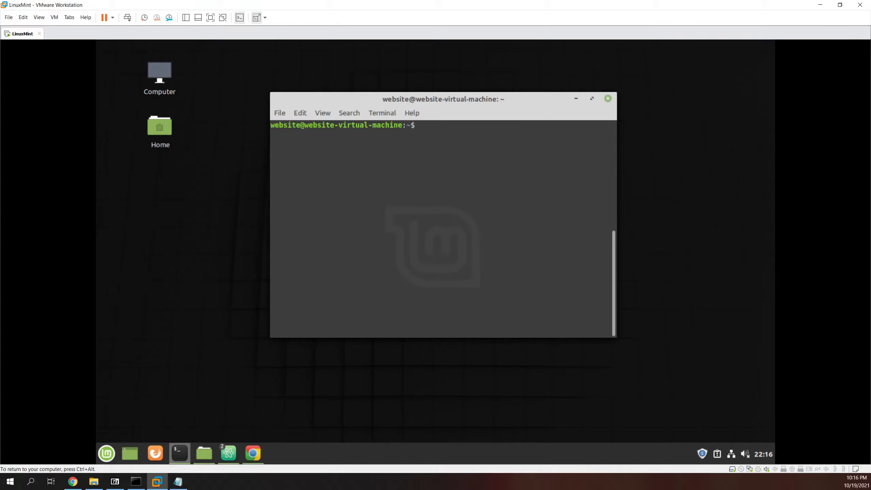
Step: Run ifconfig in the guest terminal to show ens33 at 192.168.168.145, MAC 00:0c:29:1c:07:a5
{"action": "type", "text": "ifconfig"}
{"action": "key", "text": "Return"}
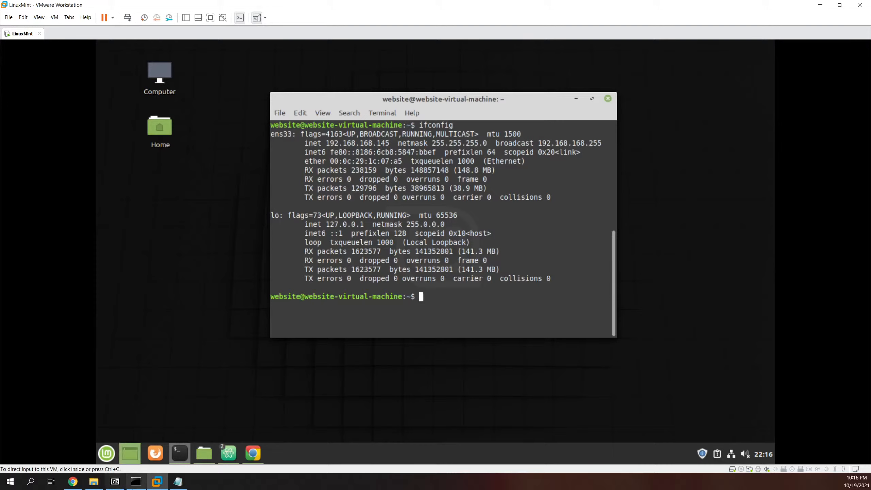
Step: Add an 'Other Computer' heading with the indented guest IP 192.168.168.145 to the notes
{"action": "left_click", "coordinate": [178, 481]}
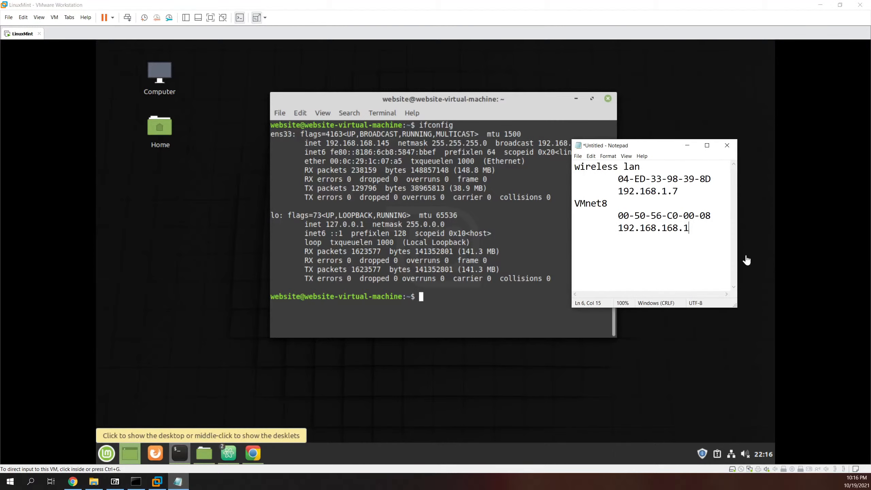
{"action": "key", "text": "Return"}
{"action": "type", "text": "Other Computer"}
{"action": "key", "text": "Return"}
{"action": "key", "text": "Tab"}
{"action": "type", "text": "1"}
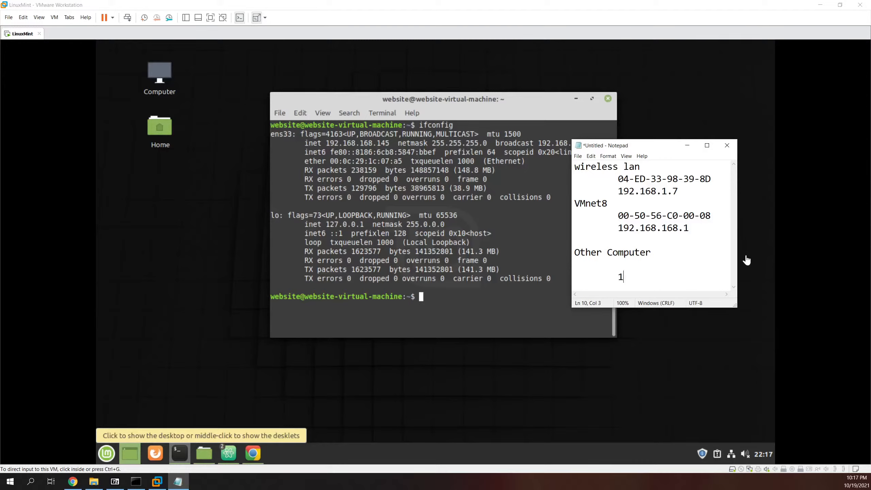
{"action": "type", "text": "92.168.168.145"}
{"action": "left_click", "coordinate": [455, 193]}
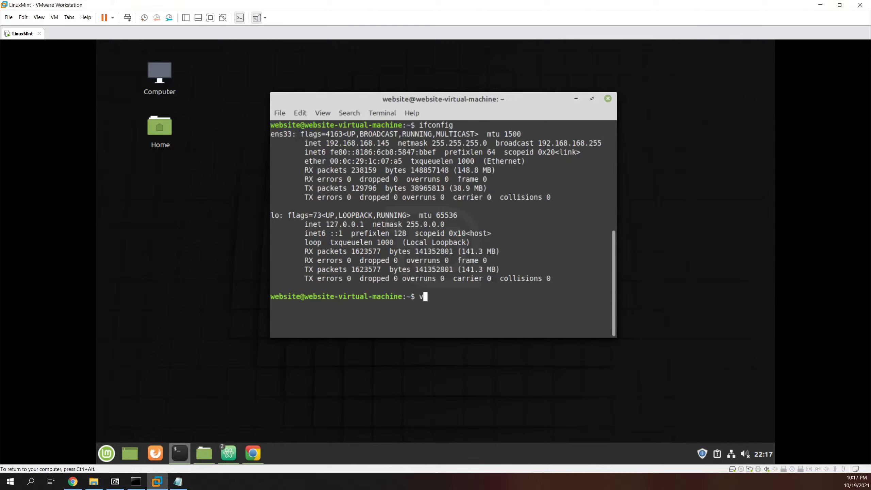
Step: Clear the guest terminal, then reposition Command Prompt and clear it with cls
{"action": "type", "text": "clear"}
{"action": "key", "text": "Return"}
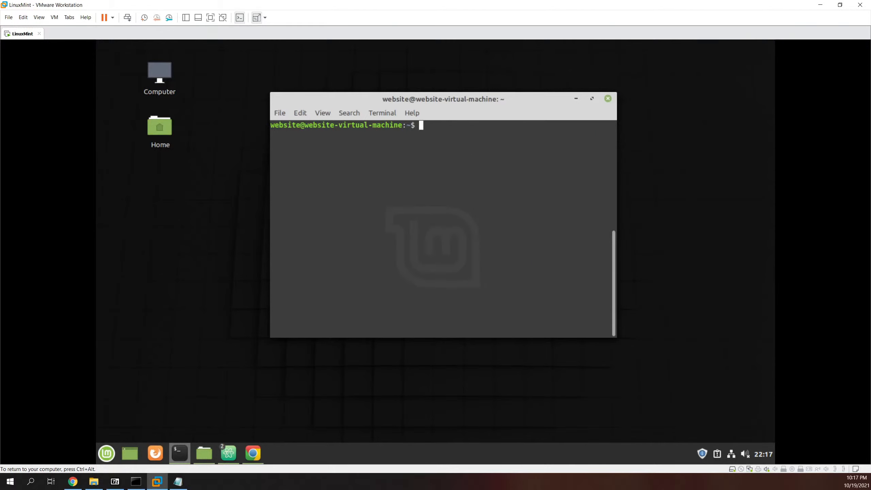
{"action": "left_click", "coordinate": [136, 481]}
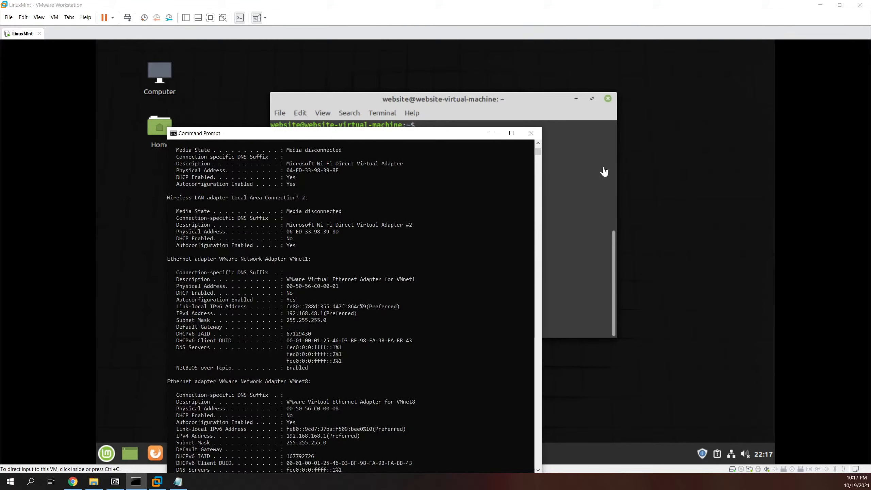
{"action": "left_click_drag", "start_coordinate": [434, 136], "coordinate": [447, 75]}
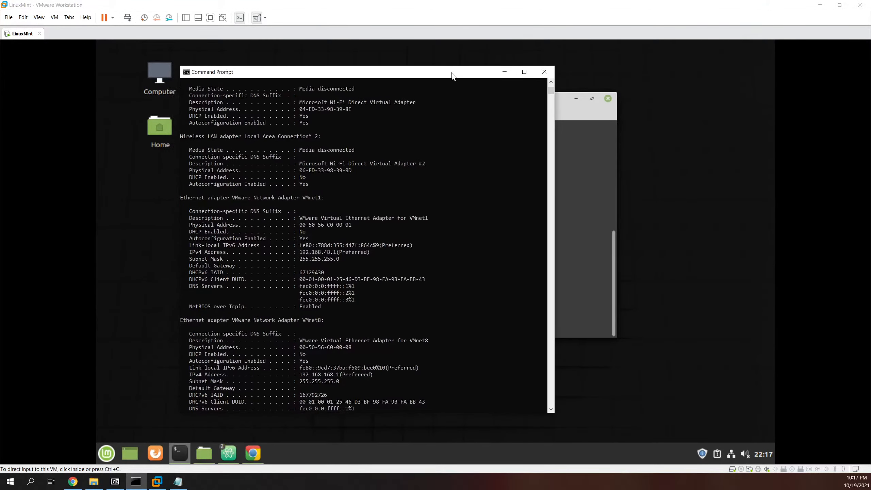
{"action": "key", "text": "Return"}
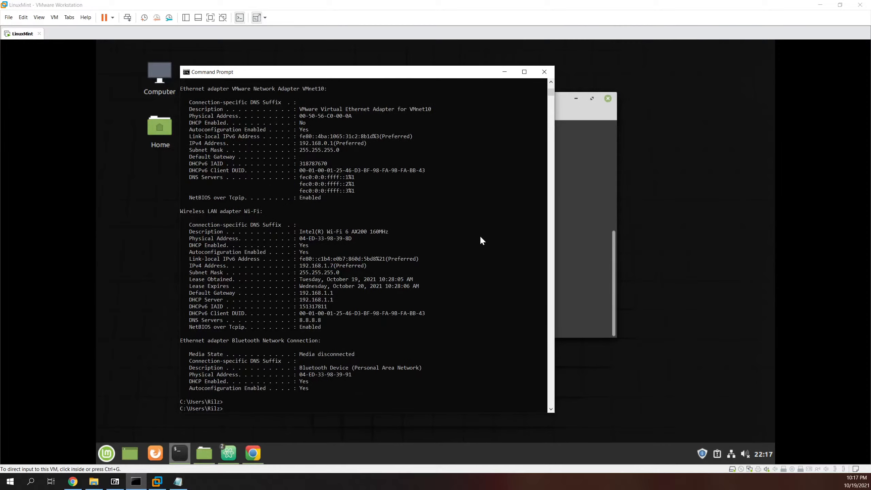
{"action": "type", "text": "cls"}
{"action": "key", "text": "Return"}
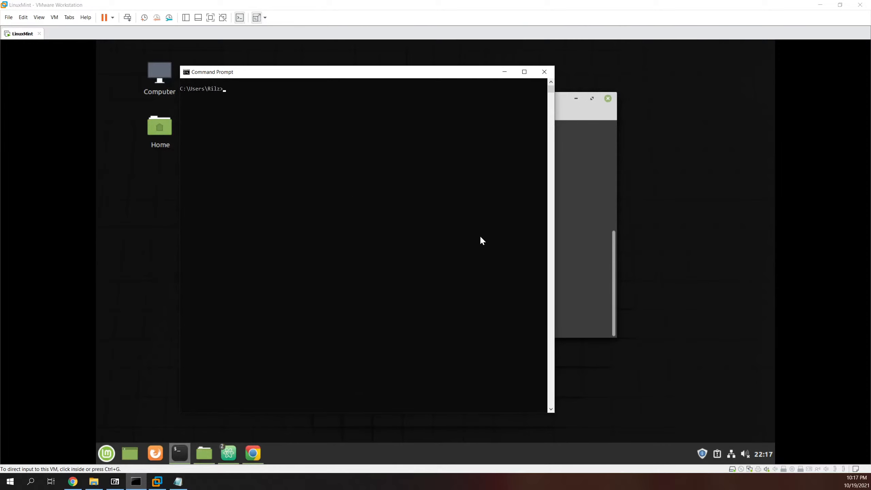
Step: Run arp for its usage help, then arp -a to list the host's ARP tables
{"action": "type", "text": "arp"}
{"action": "key", "text": "Return"}
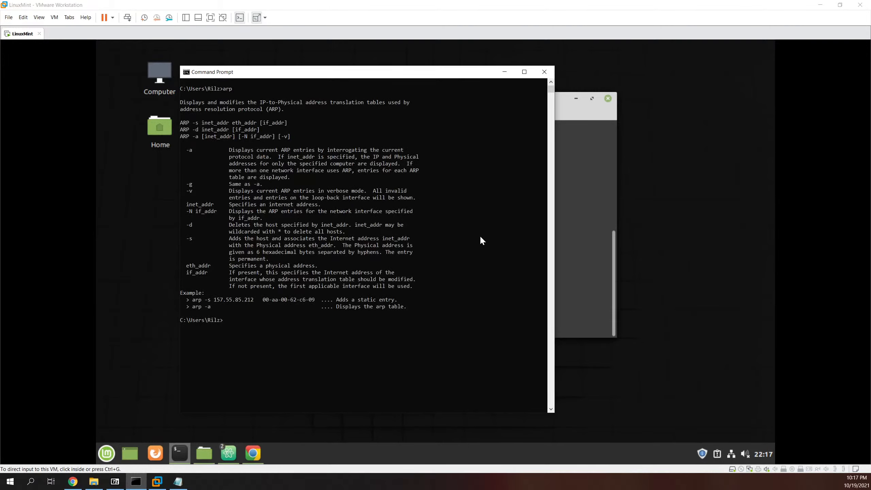
{"action": "key", "text": "Up"}
{"action": "type", "text": "-a"}
{"action": "key", "text": "Return"}
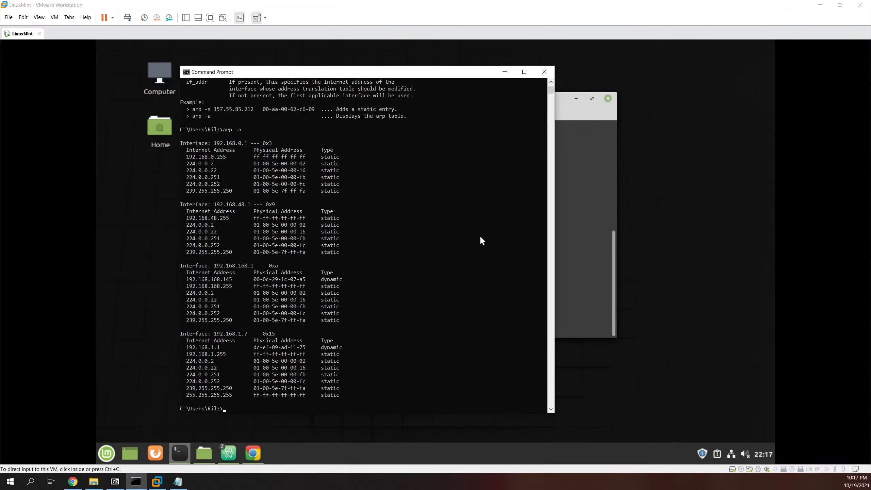
{"action": "scroll", "coordinate": [479, 235], "scroll_direction": "up", "scroll_amount": 7}
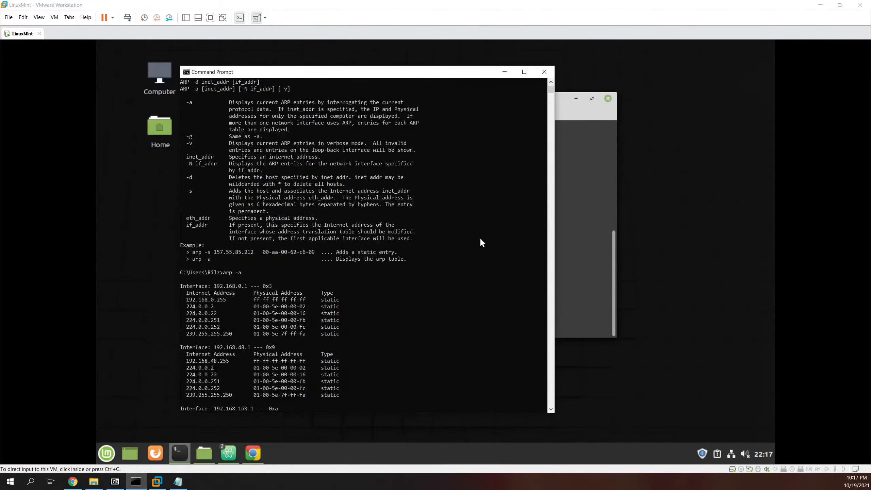
{"action": "scroll", "coordinate": [454, 244], "scroll_direction": "up", "scroll_amount": 1}
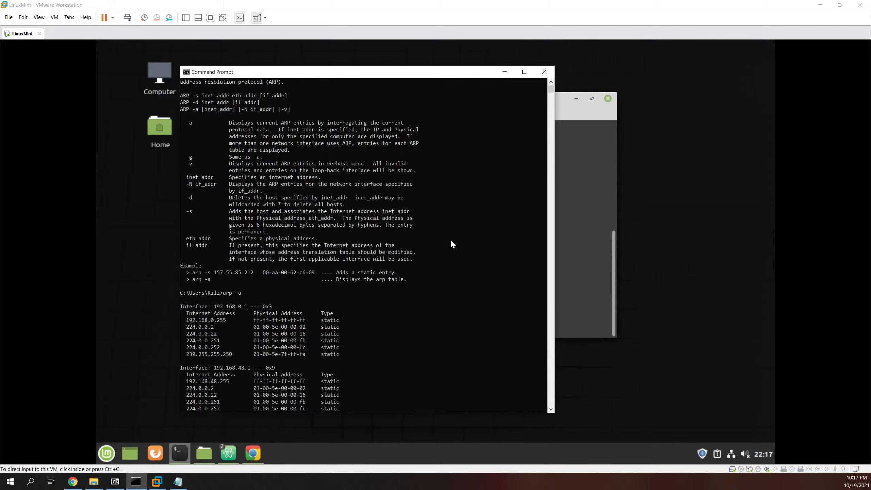
{"action": "scroll", "coordinate": [451, 243], "scroll_direction": "down", "scroll_amount": 8}
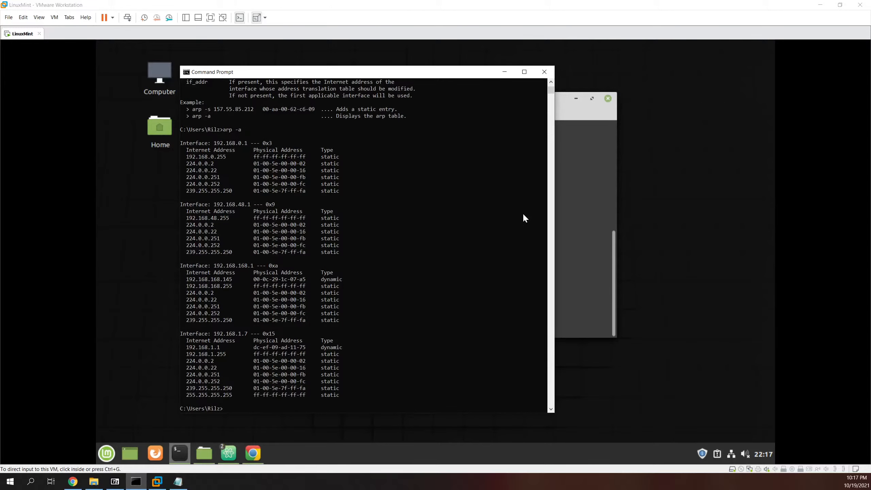
Step: Try running 'delete 192.168.168.145' in Command Prompt
{"action": "type", "text": "delete"}
{"action": "type", "text": "192.168.168.145"}
{"action": "key", "text": "Return"}
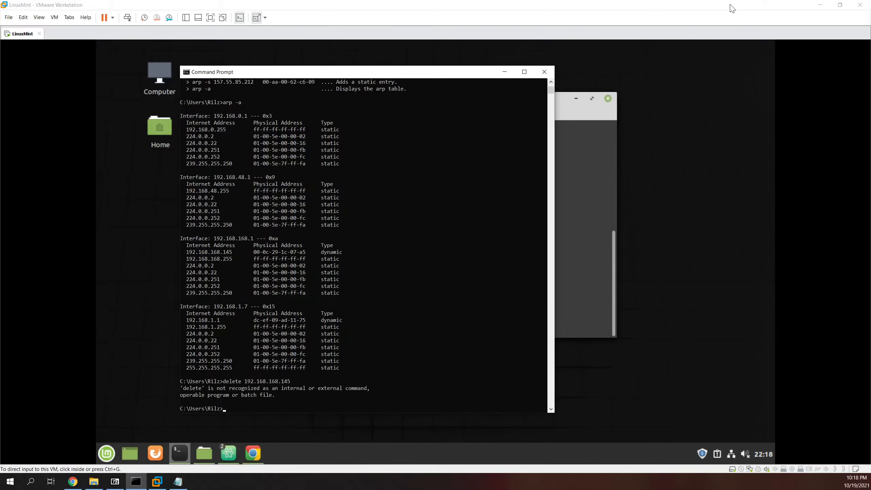
{"action": "key", "text": "Up"}
{"action": "scroll", "coordinate": [396, 176], "scroll_direction": "up", "scroll_amount": 7}
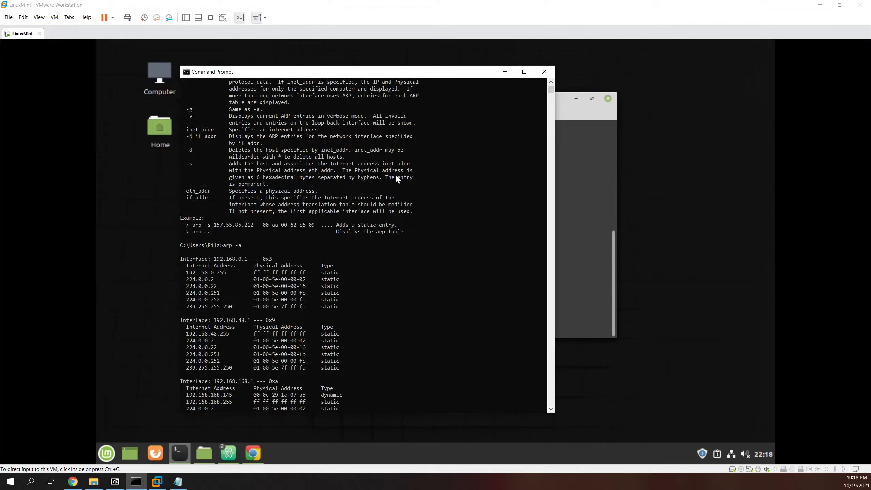
{"action": "scroll", "coordinate": [395, 175], "scroll_direction": "down", "scroll_amount": 20}
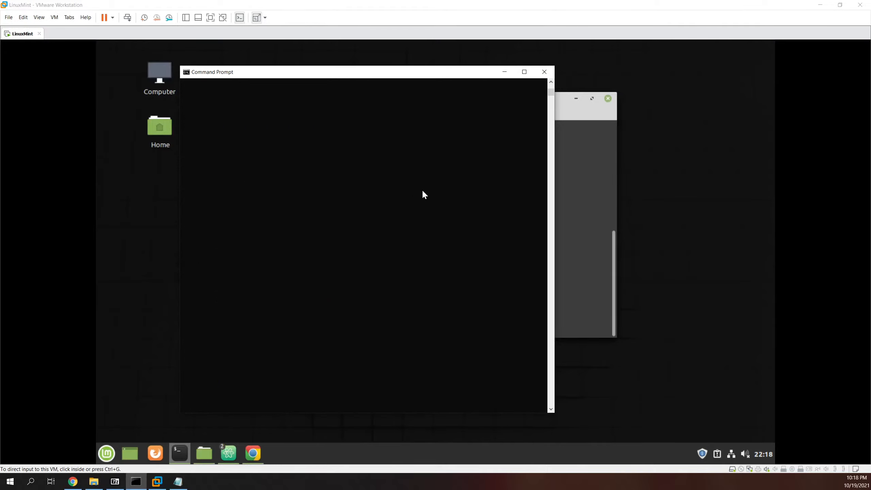
Step: Correct the command to 'arp -d 192.168.168.145' and run it; it fails needing elevation
{"action": "type", "text": "arp -a"}
{"action": "key", "text": "Up"}
{"action": "key", "text": "Home"}
{"action": "type", "text": "arp -d"}
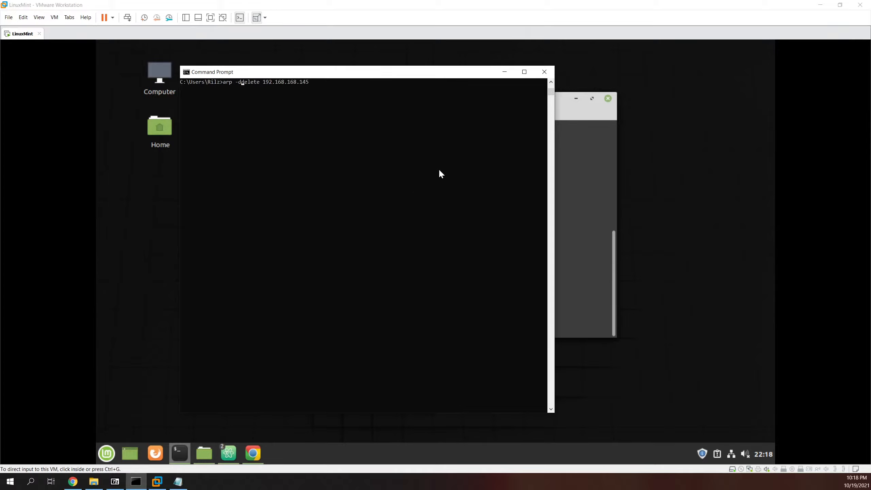
{"action": "key", "text": "Delete"}
{"action": "key", "text": "Delete"}
{"action": "key", "text": "Delete"}
{"action": "key", "text": "Delete"}
{"action": "key", "text": "Delete"}
{"action": "key", "text": "Delete"}
{"action": "key", "text": "Return"}
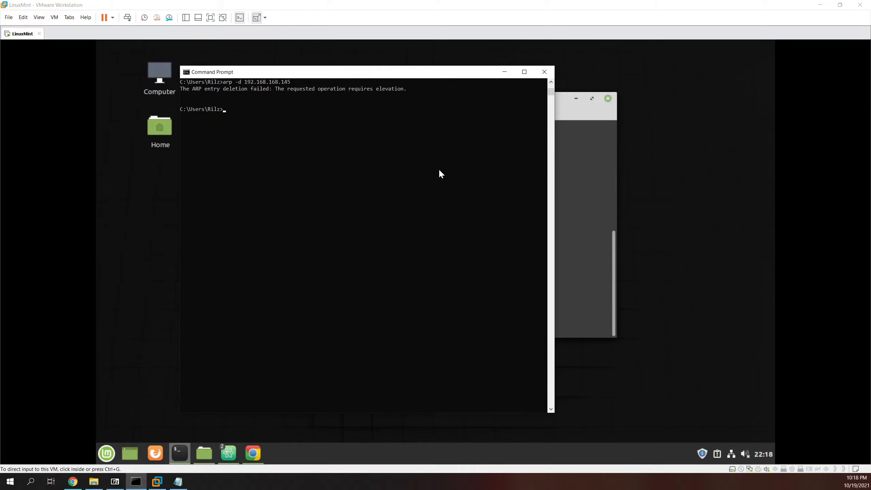
Step: Launch Command Prompt as administrator from the taskbar jump list
{"action": "right_click", "coordinate": [309, 72]}
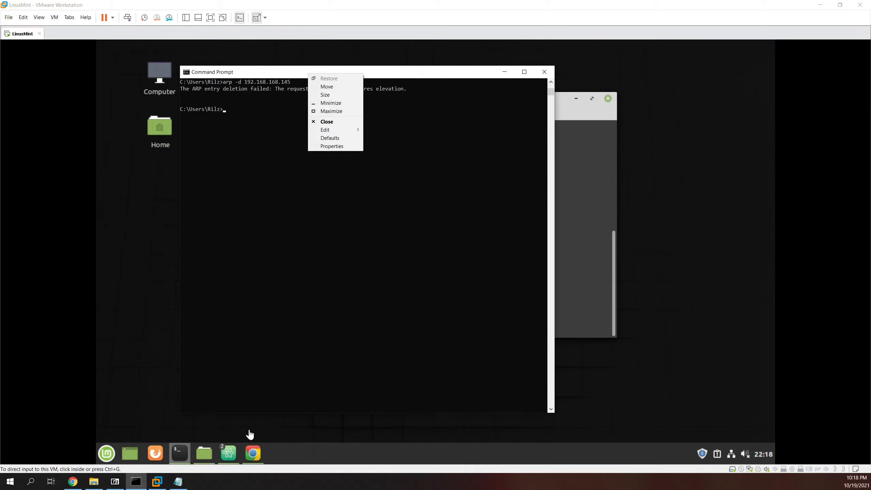
{"action": "left_click", "coordinate": [135, 482]}
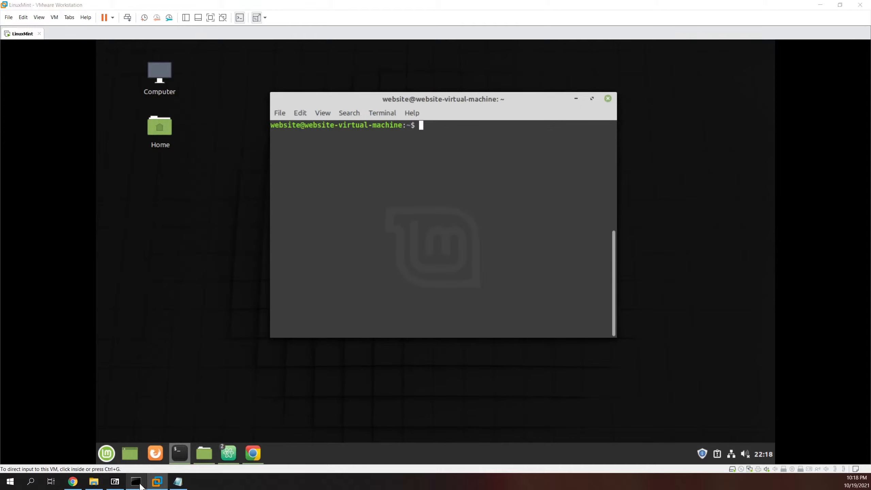
{"action": "right_click", "coordinate": [140, 482], "text": "shift"}
{"action": "left_click", "coordinate": [138, 487]}
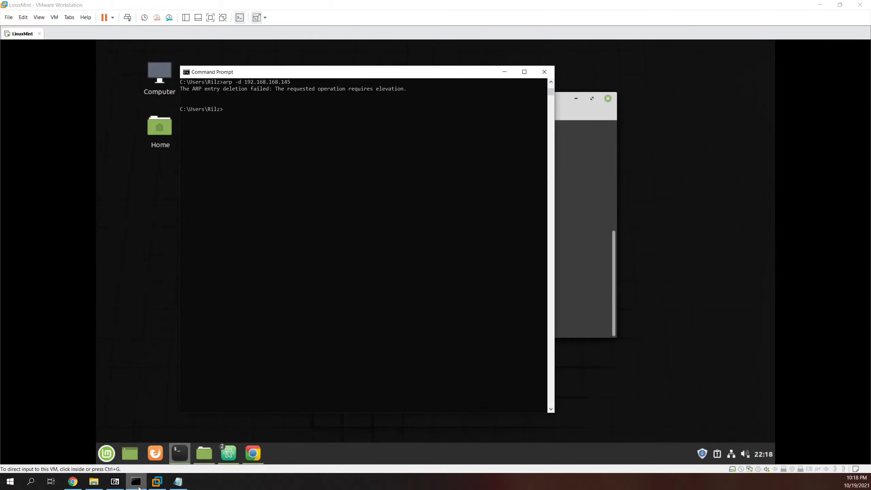
{"action": "right_click", "coordinate": [139, 487]}
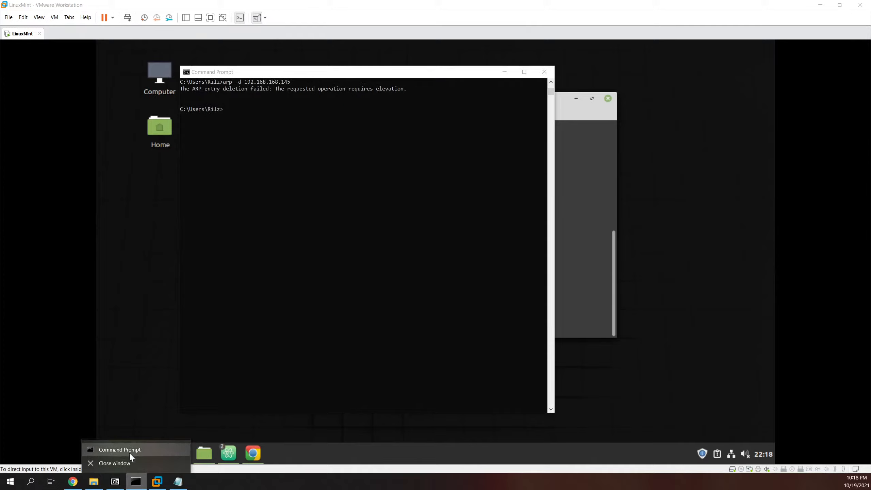
{"action": "right_click", "coordinate": [129, 452]}
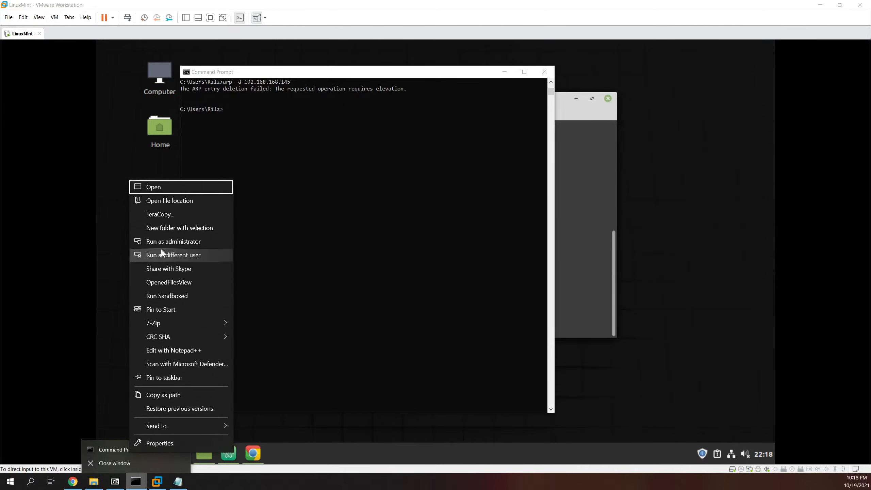
{"action": "left_click", "coordinate": [190, 241]}
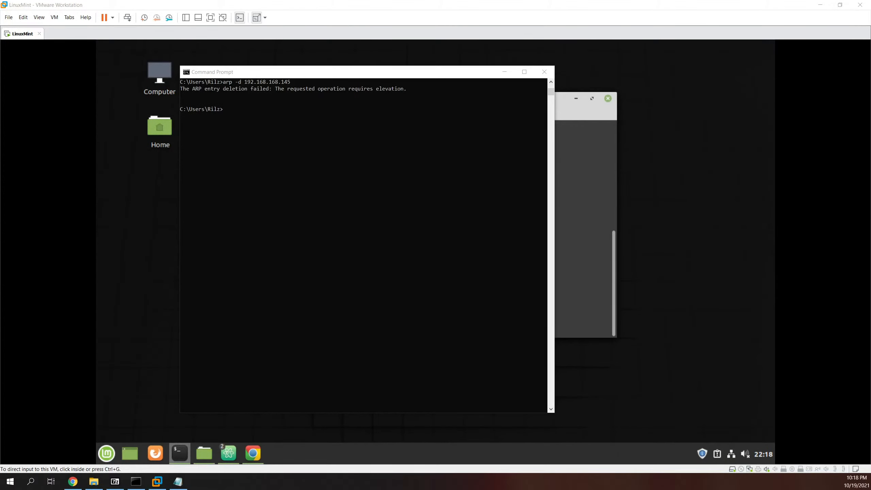
Step: Move the administrator console toward the screen centre and dismiss the taskbar menus
{"action": "left_click_drag", "start_coordinate": [233, 249], "coordinate": [504, 164]}
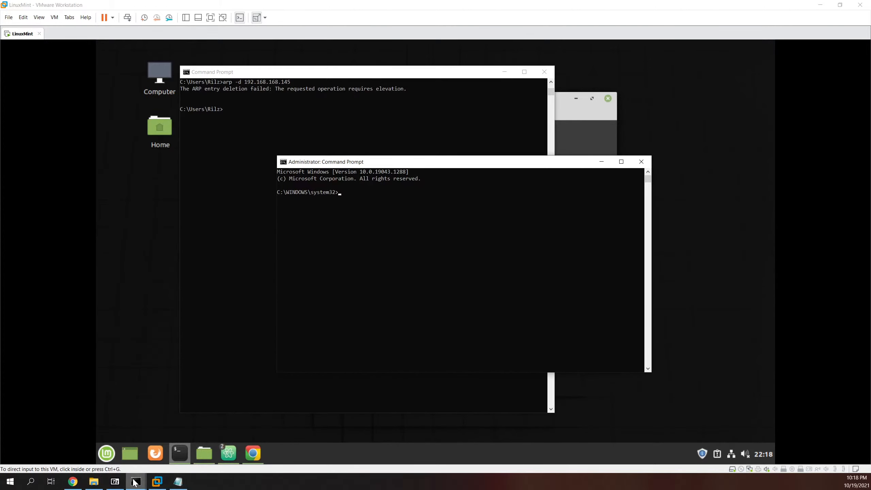
{"action": "mouse_move", "coordinate": [135, 482]}
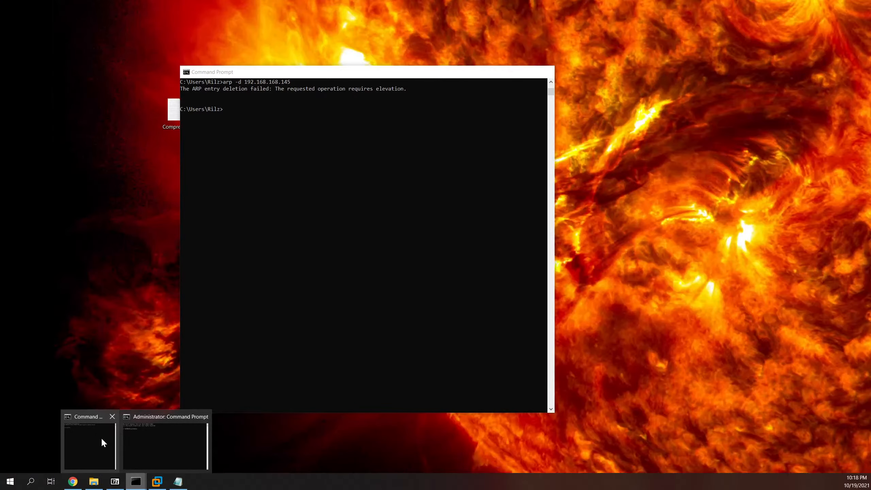
{"action": "right_click", "coordinate": [100, 439]}
{"action": "left_click", "coordinate": [99, 450]}
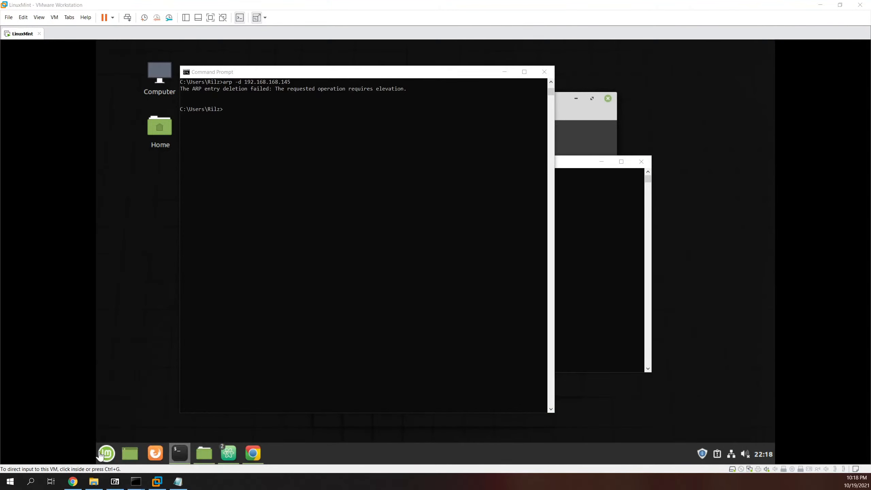
{"action": "mouse_move", "coordinate": [136, 482]}
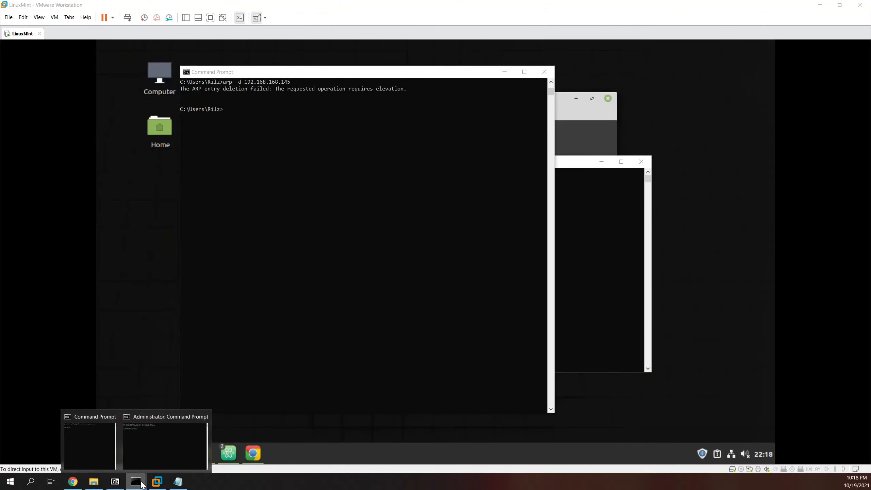
{"action": "right_click", "coordinate": [142, 484]}
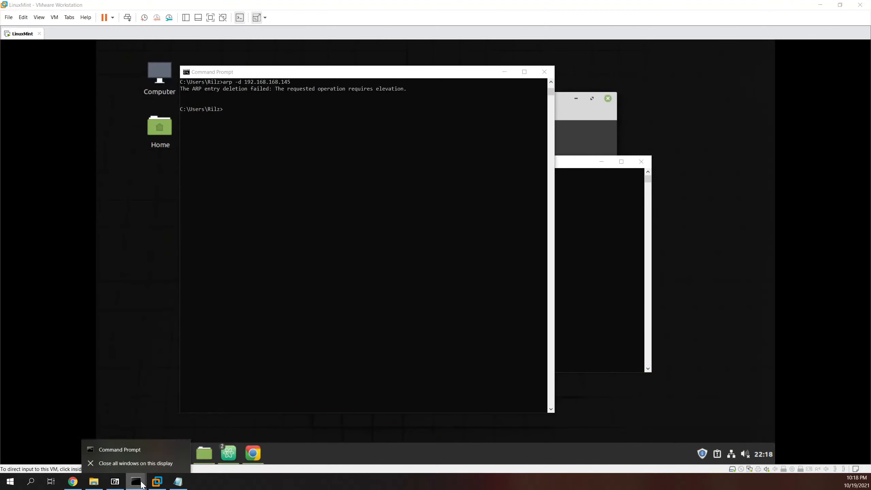
{"action": "right_click", "coordinate": [121, 449]}
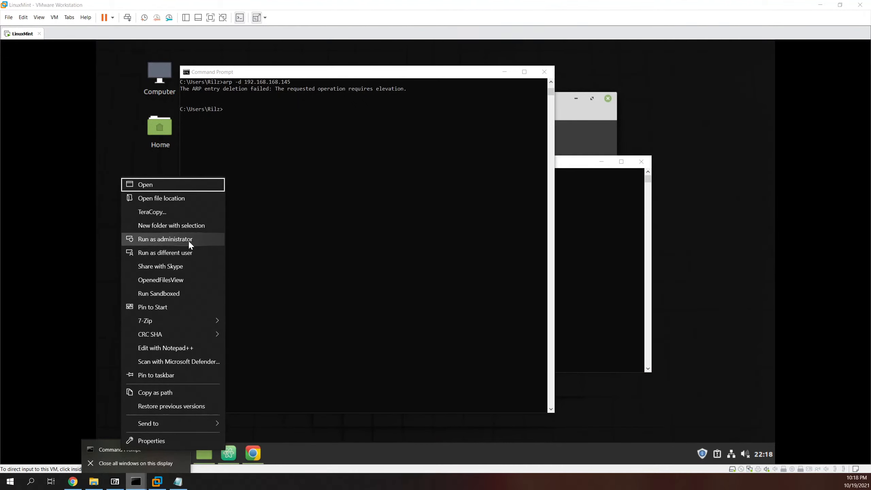
{"action": "left_click", "coordinate": [359, 240]}
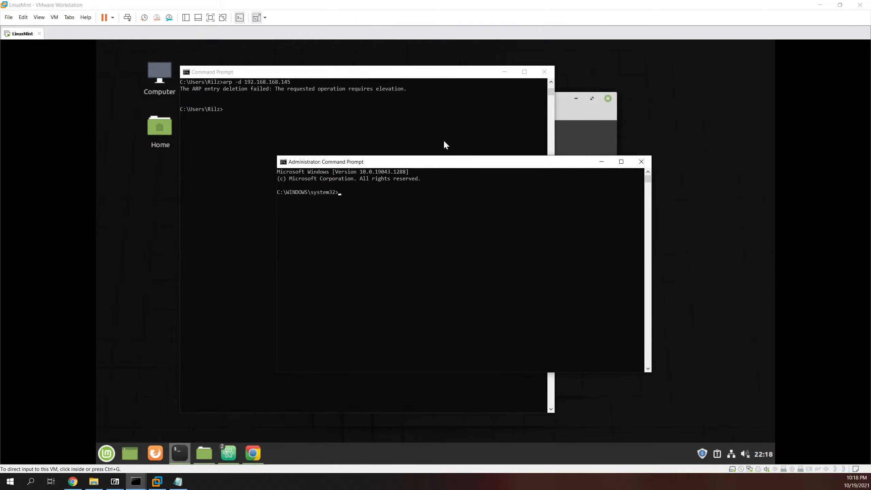
Step: Run arp -d 192.168.168.145 in the administrator Command Prompt
{"action": "type", "text": "arp -d 192.186."}
{"action": "key", "text": "BackSpace"}
{"action": "key", "text": "BackSpace"}
{"action": "key", "text": "BackSpace"}
{"action": "key", "text": "BackSpace"}
{"action": "type", "text": "168.168.145"}
{"action": "key", "text": "Return"}
Step: Rerun arp -a in the regular Command Prompt to confirm 192.168.168.145 is gone
{"action": "left_click", "coordinate": [365, 107]}
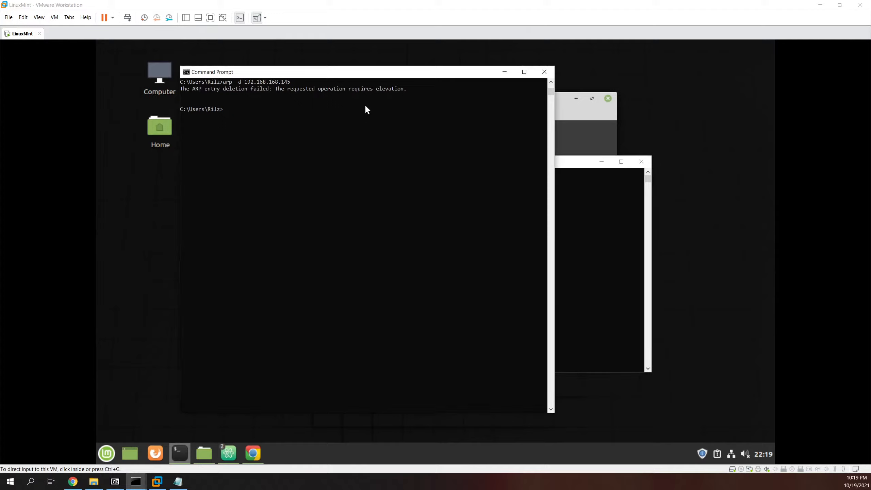
{"action": "key", "text": "Up"}
{"action": "key", "text": "Up"}
{"action": "key", "text": "Return"}
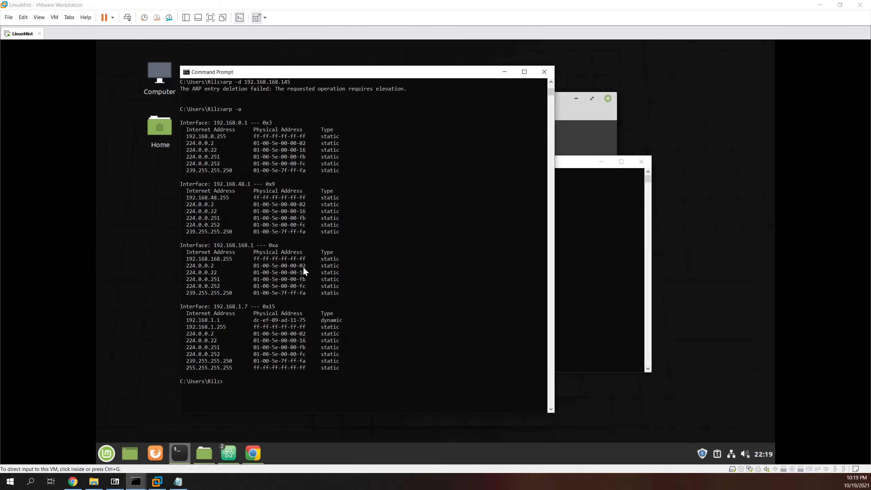
{"action": "left_click", "coordinate": [683, 92]}
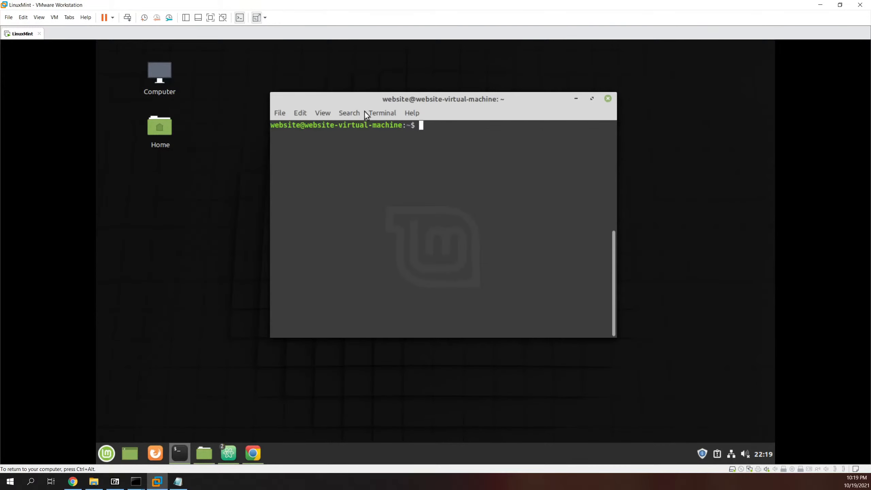
Step: Release input from the VM and bring the Wireshark window on screen, maximized
{"action": "key", "text": "ctrl+alt"}
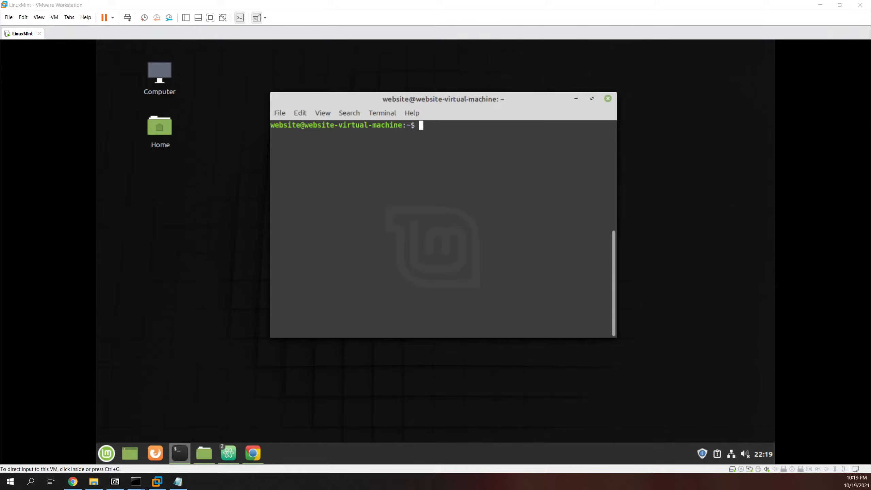
{"action": "left_click_drag", "start_coordinate": [870, 100], "coordinate": [442, 0]}
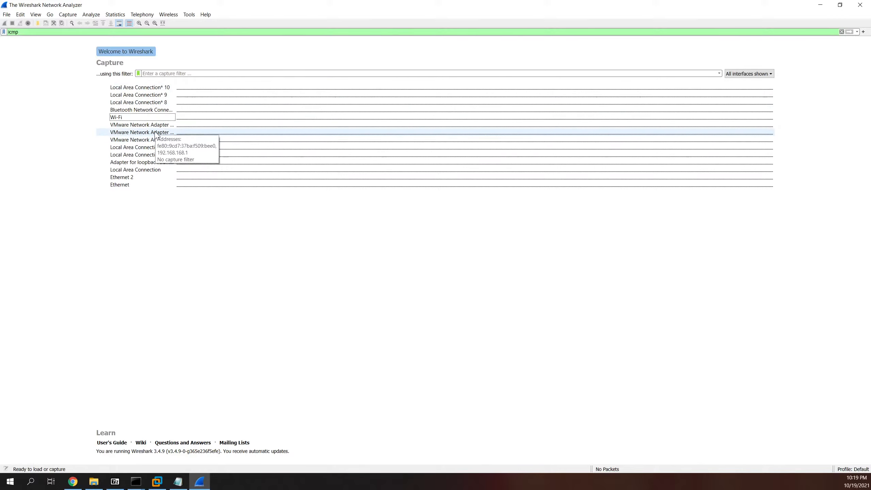
Step: Start a live capture on VMware Network Adapter VMnet8 (192.168.168.1), then bring up the administrator Command Prompt
{"action": "left_click", "coordinate": [144, 132]}
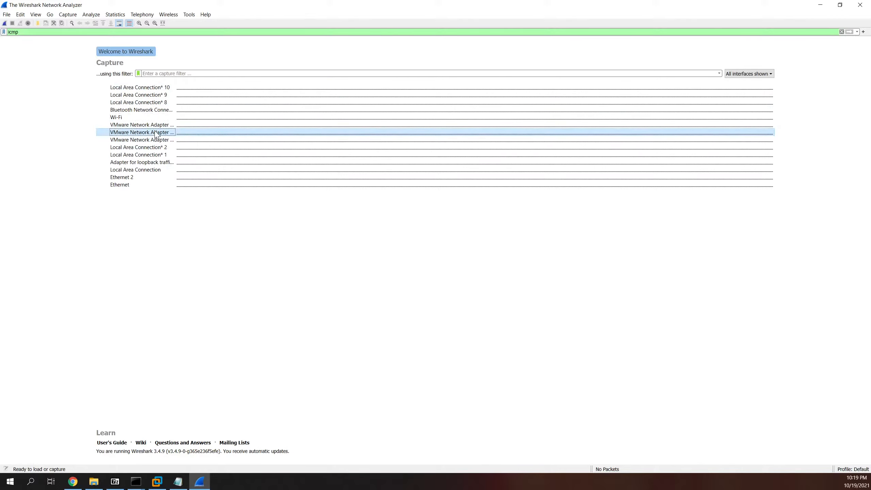
{"action": "right_click", "coordinate": [133, 132]}
{"action": "left_click", "coordinate": [158, 134]}
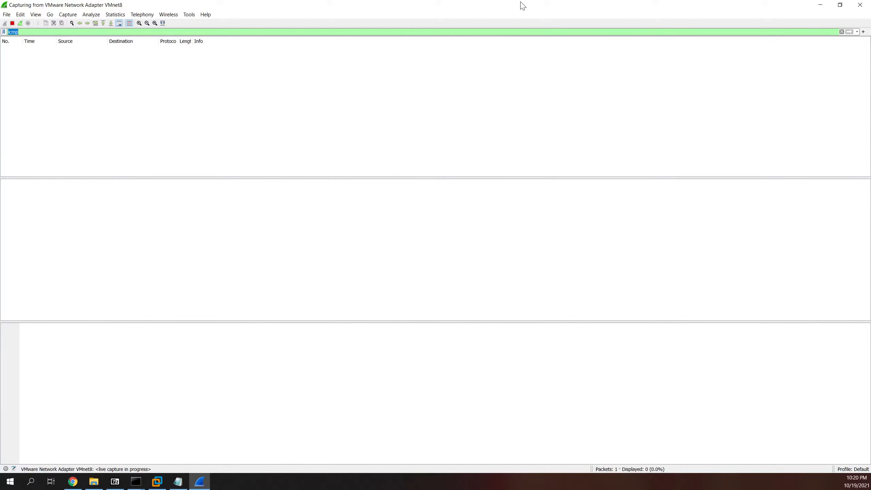
{"action": "left_click_drag", "start_coordinate": [432, 12], "coordinate": [318, 115]}
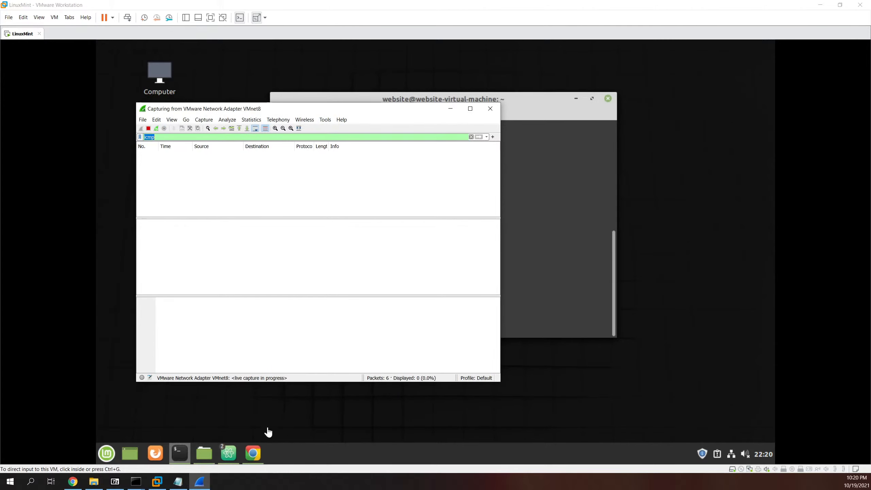
{"action": "left_click", "coordinate": [136, 482]}
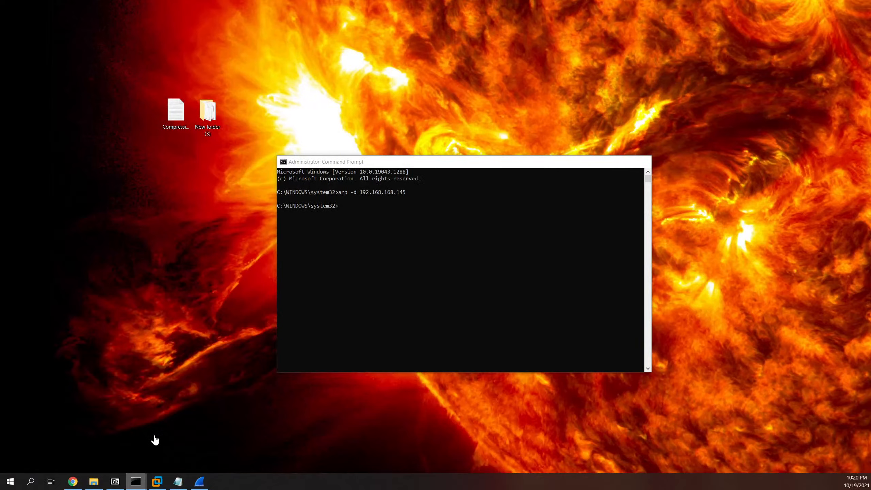
Step: Run ping 192.168.168.145 in the administrator Command Prompt
{"action": "left_click", "coordinate": [157, 439]}
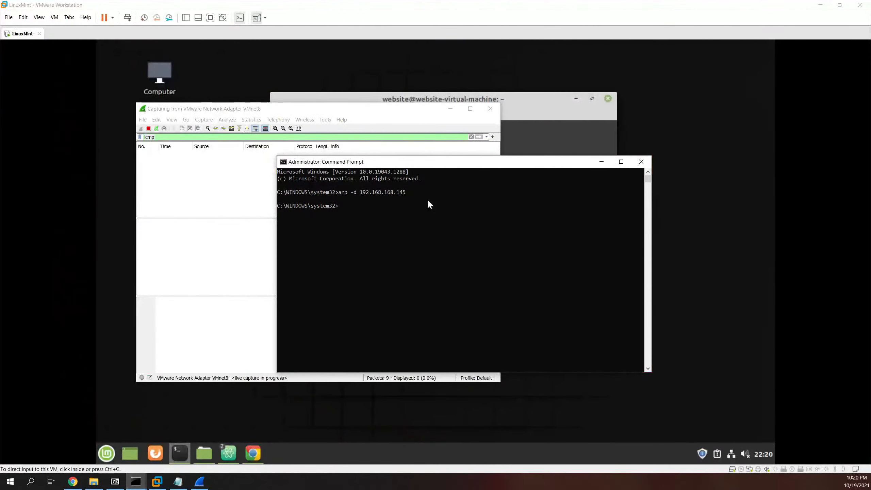
{"action": "type", "text": "ping 192.168.168.145"}
{"action": "key", "text": "Return"}
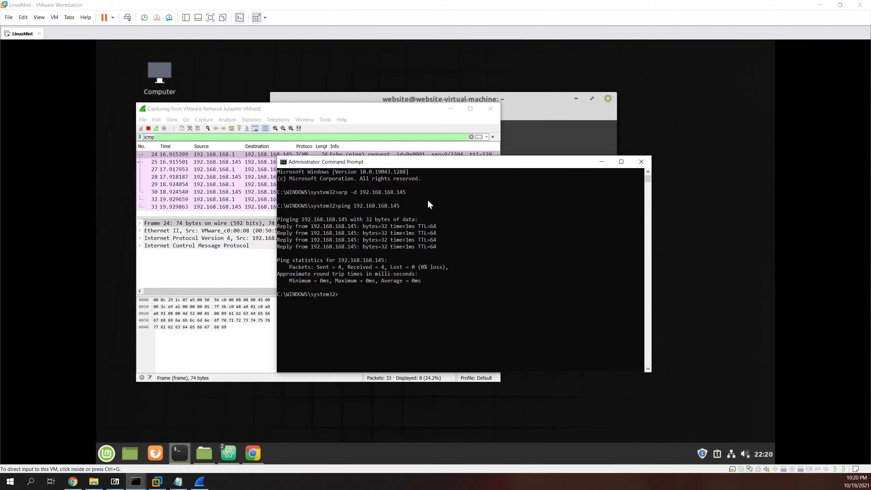
Step: Back in Wireshark, maximize the window and apply the icmp display filter
{"action": "key", "text": "alt+Tab"}
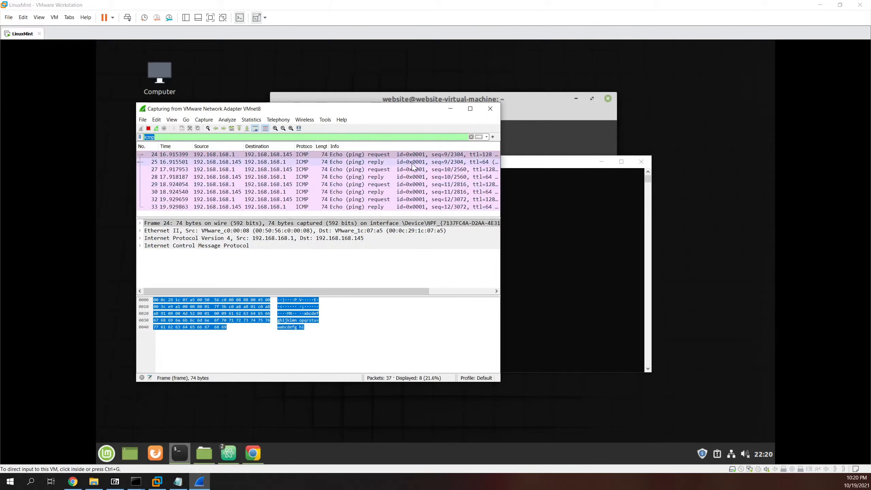
{"action": "left_click", "coordinate": [470, 114]}
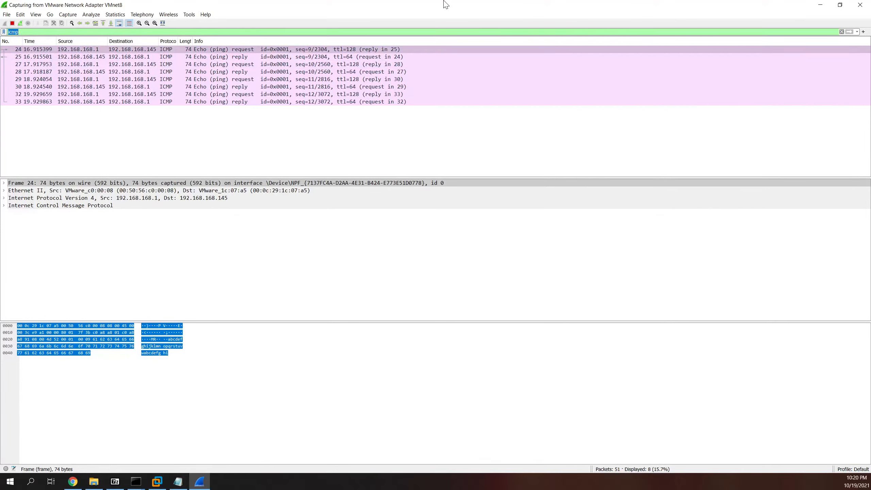
{"action": "key", "text": "BackSpace"}
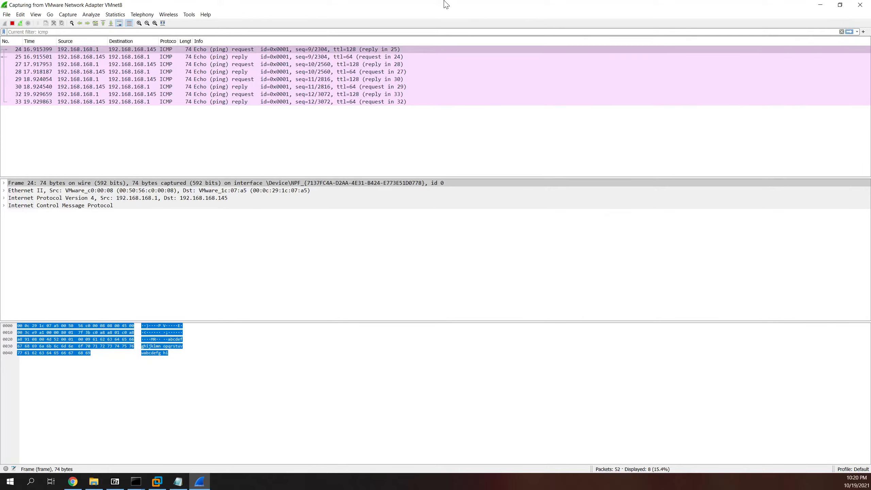
{"action": "type", "text": "icm"}
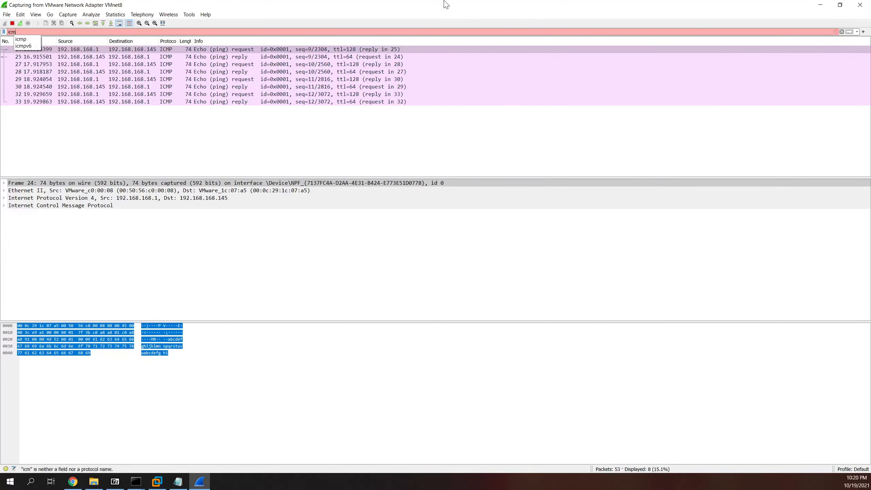
{"action": "type", "text": "p"}
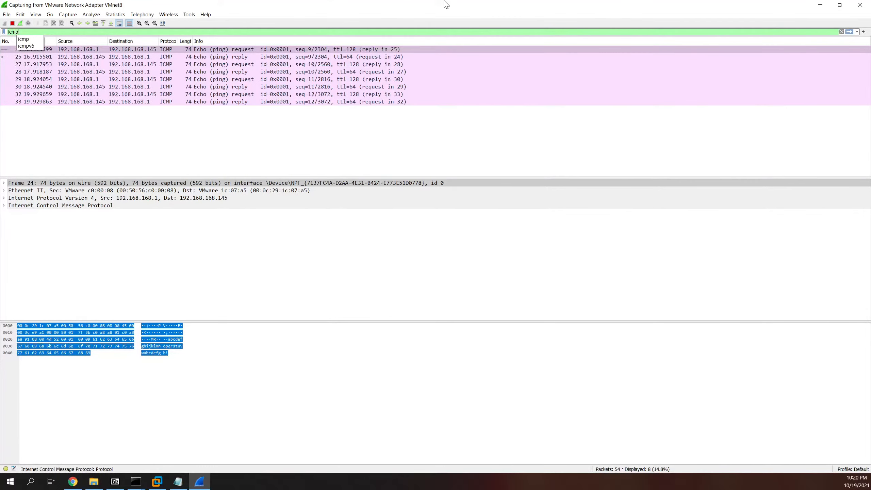
{"action": "key", "text": "Return"}
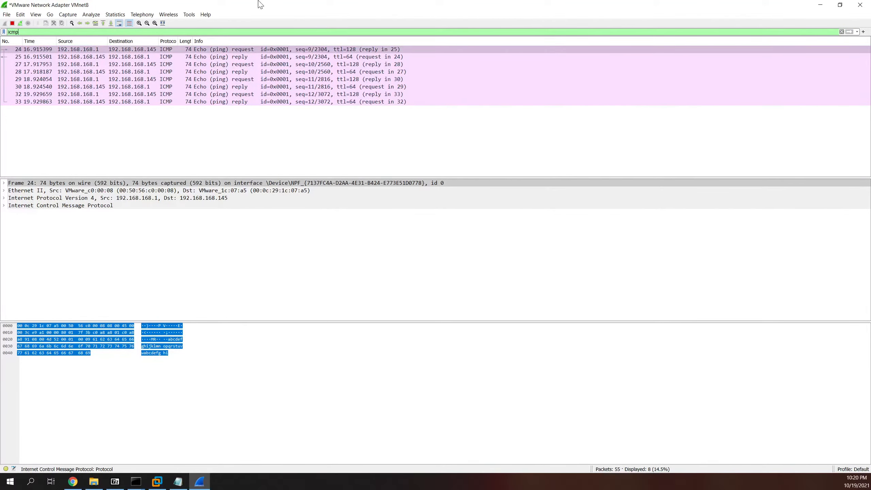
Step: Clear the filter to see all packets, then reapply icmp full-screen to show the echo packets
{"action": "left_click_drag", "start_coordinate": [261, 4], "coordinate": [344, 107]}
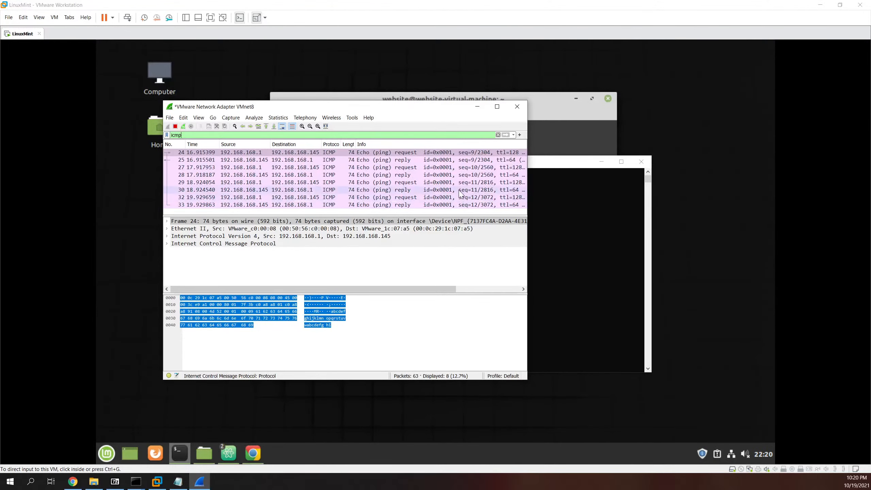
{"action": "left_click", "coordinate": [498, 134]}
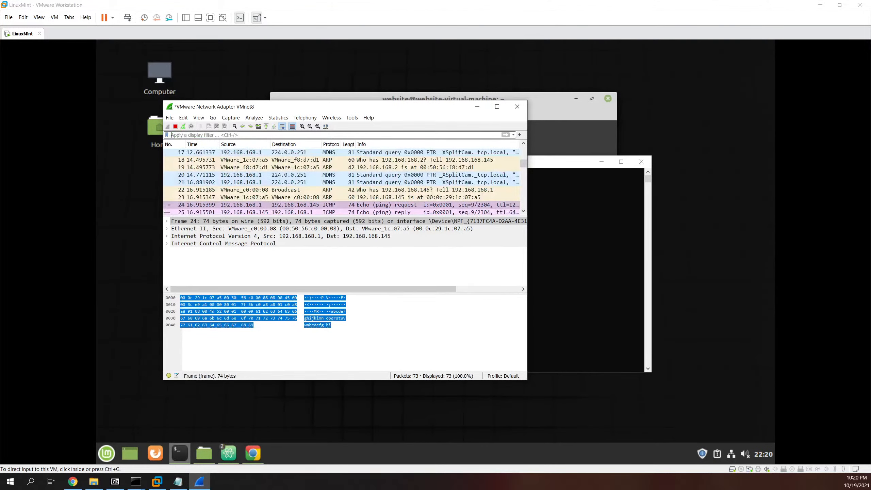
{"action": "left_click", "coordinate": [496, 106]}
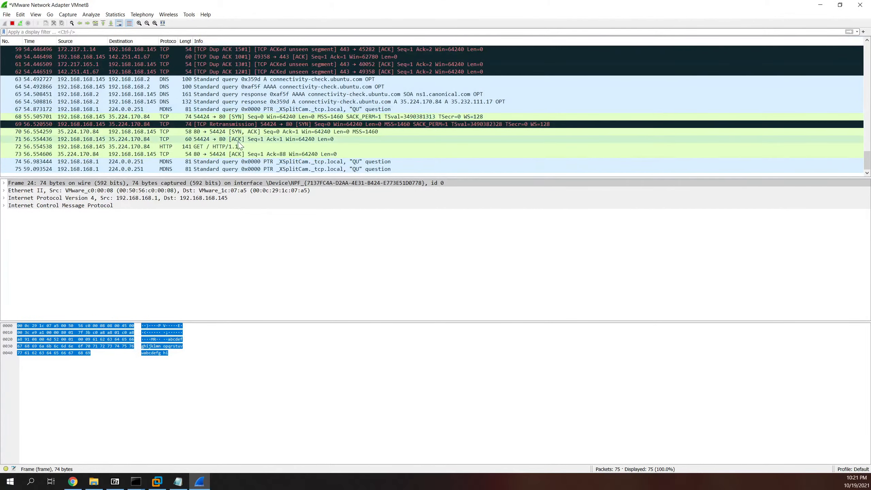
{"action": "scroll", "coordinate": [249, 146], "scroll_direction": "up", "scroll_amount": 7}
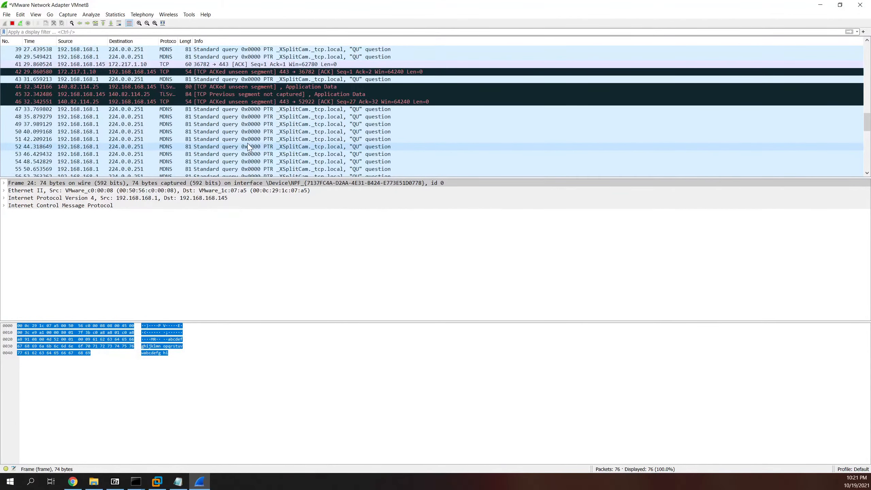
{"action": "scroll", "coordinate": [249, 146], "scroll_direction": "down", "scroll_amount": 7}
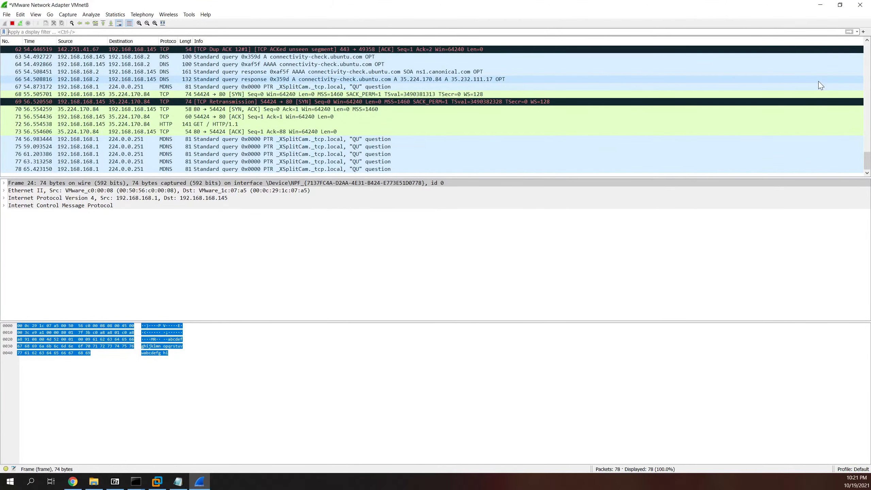
{"action": "key", "text": "ctrl+slash"}
{"action": "type", "text": "icmp"}
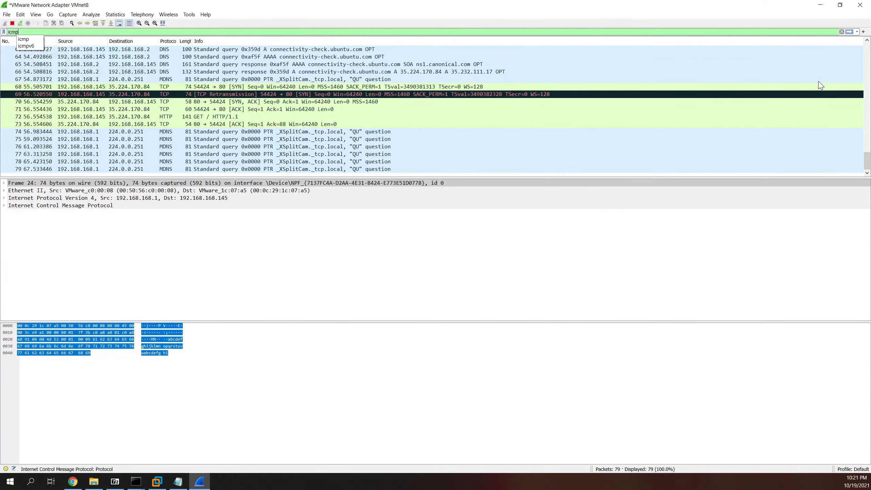
{"action": "key", "text": "Return"}
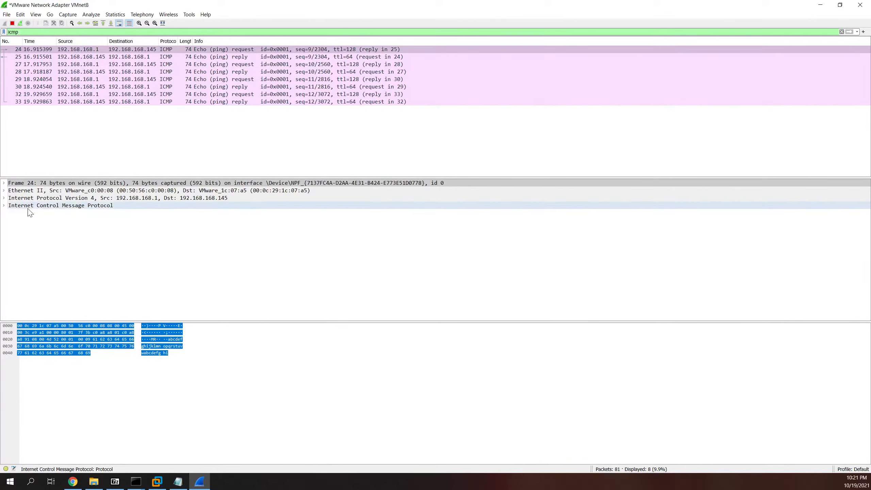
Step: Expand Frame 24 and its Ethernet II header (source 00:50:56:c0:00:08, destination 00:0c:29:1c:07:a5), then bring up Notepad
{"action": "left_click", "coordinate": [4, 184]}
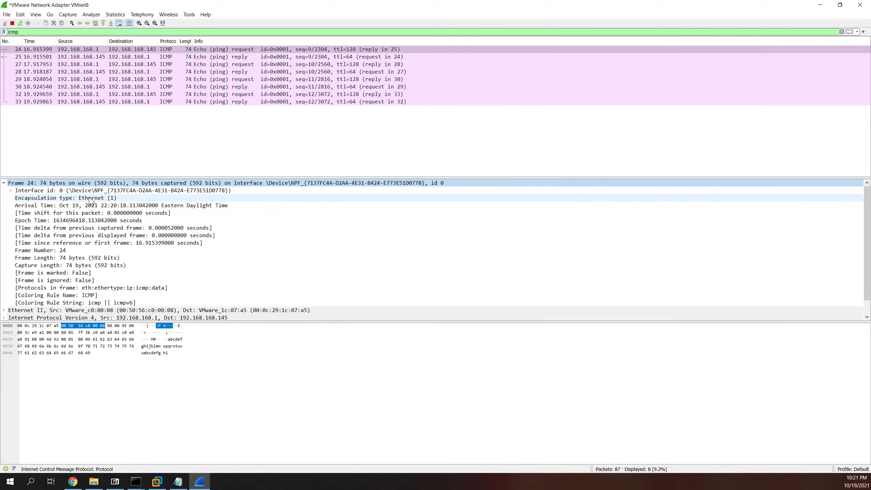
{"action": "scroll", "coordinate": [82, 240], "scroll_direction": "down", "scroll_amount": 1}
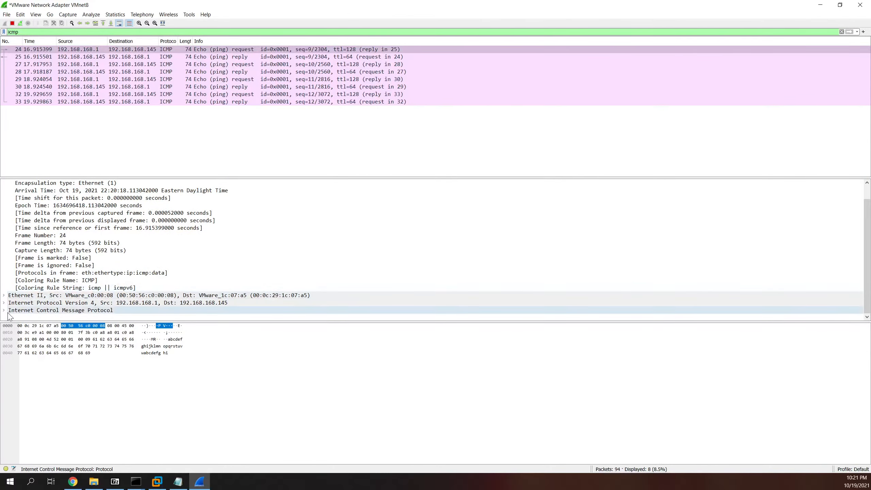
{"action": "left_click", "coordinate": [3, 295]}
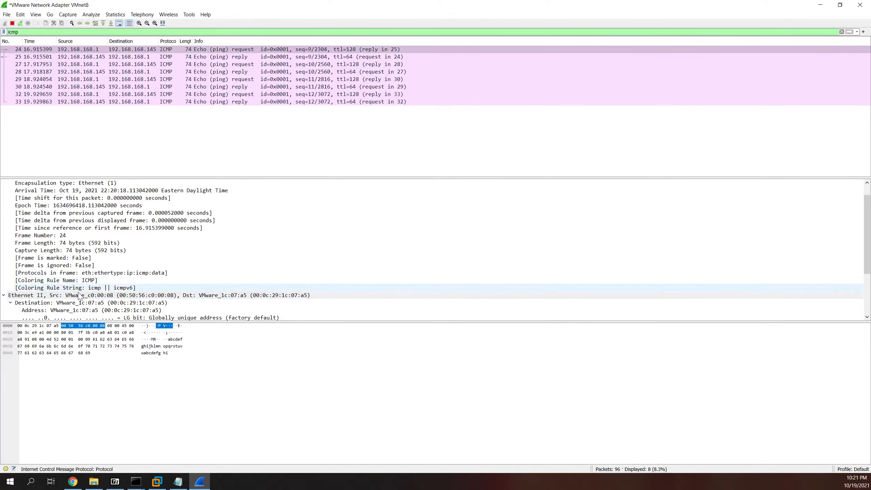
{"action": "scroll", "coordinate": [81, 298], "scroll_direction": "down", "scroll_amount": 2}
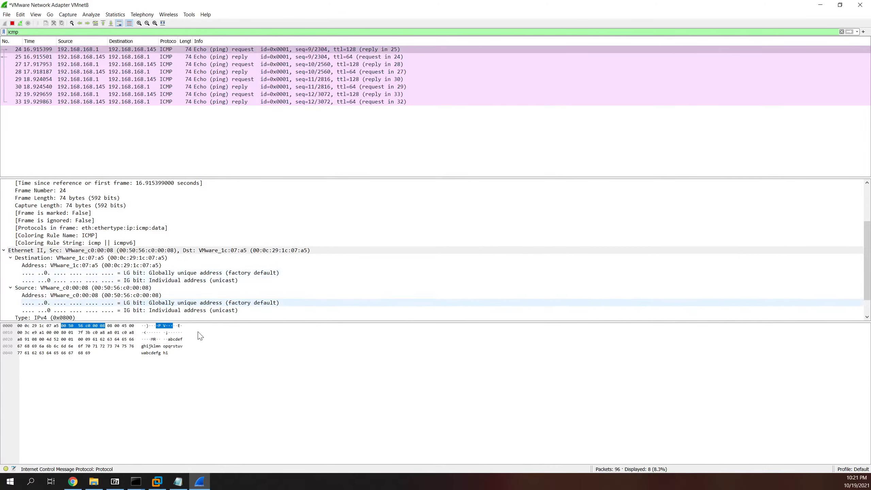
{"action": "left_click", "coordinate": [178, 481]}
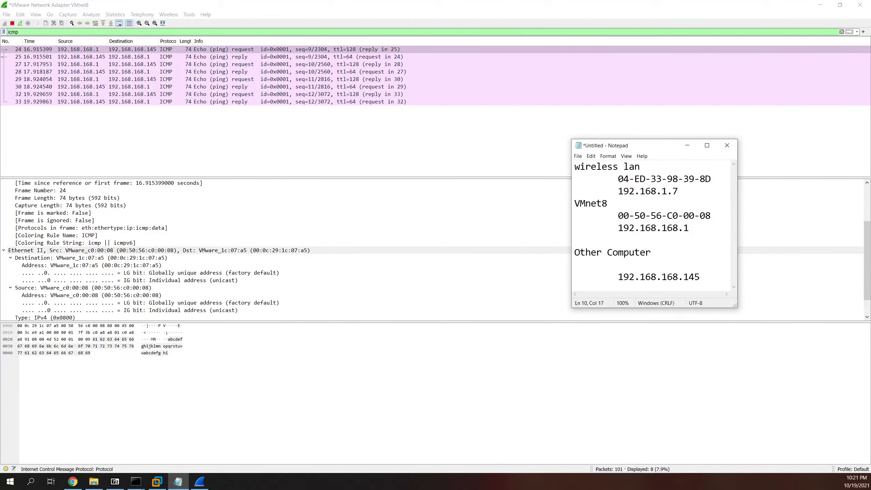
Step: Highlight C0-00-08 in Notepad's VMnet8 MAC 00-50-56-C0-00-08, then return to Wireshark's Destination row
{"action": "left_click_drag", "start_coordinate": [585, 204], "coordinate": [684, 216]}
{"action": "left_click", "coordinate": [699, 216]}
{"action": "key", "text": "ctrl+shift+Right"}
{"action": "key", "text": "ctrl+shift+Right"}
{"action": "key", "text": "ctrl+shift+Right"}
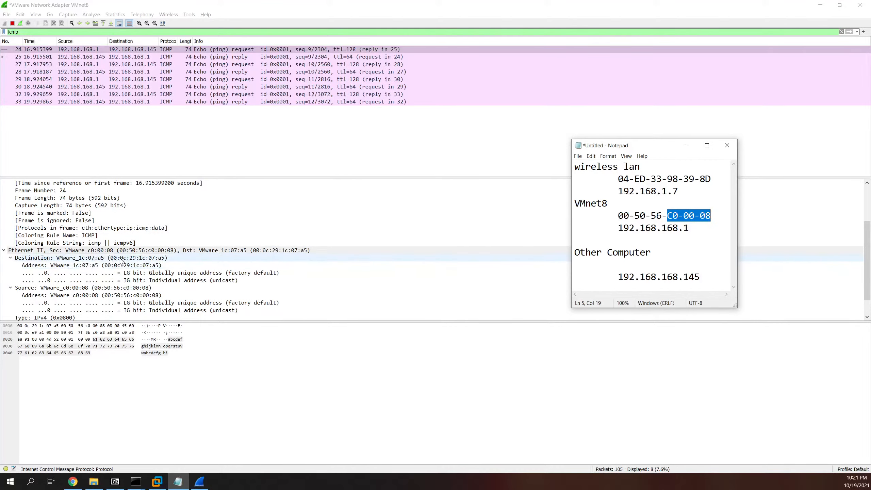
{"action": "left_click", "coordinate": [146, 256]}
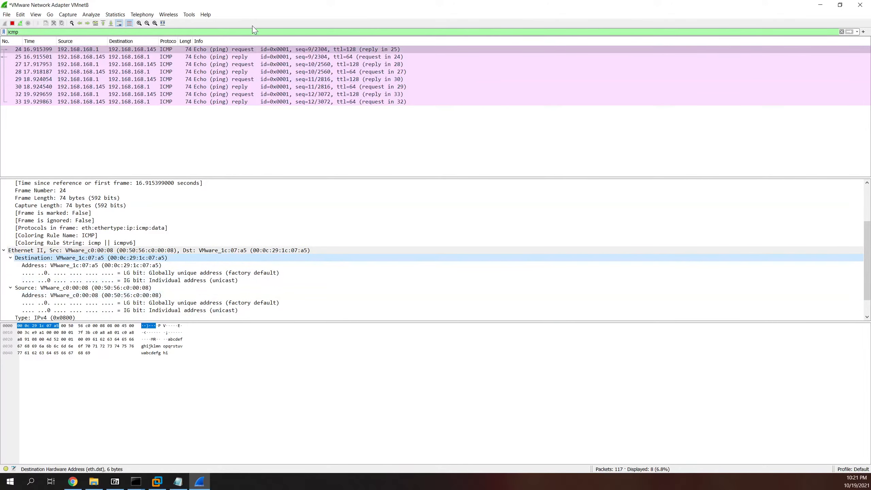
Step: Compare reply frame 25 with request frame 24, inspecting the destination hardware address and its bytes
{"action": "left_click", "coordinate": [235, 58]}
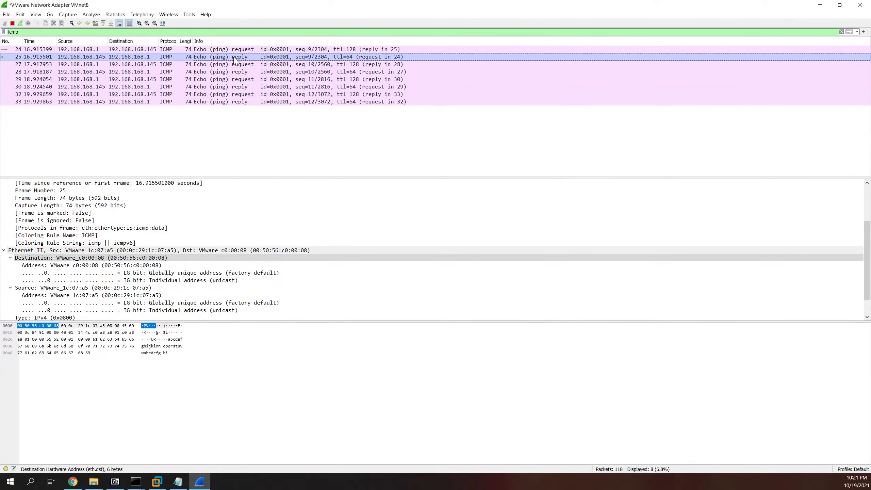
{"action": "left_click", "coordinate": [250, 50]}
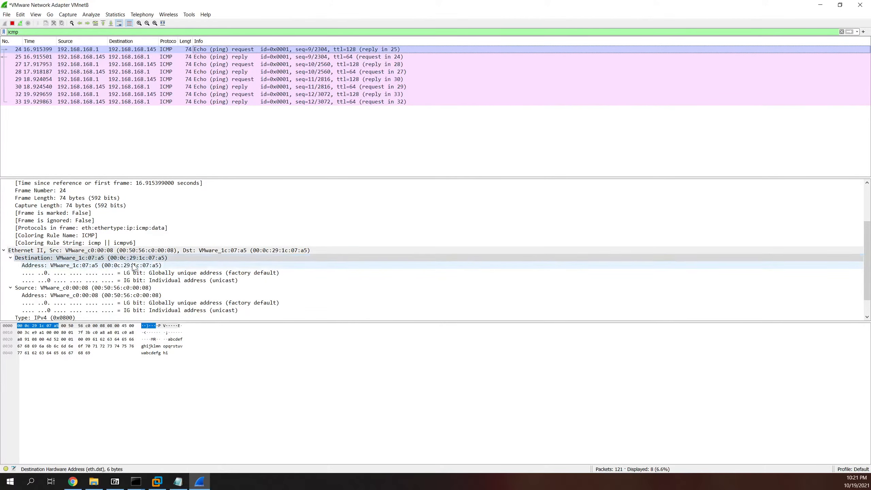
{"action": "left_click", "coordinate": [151, 260]}
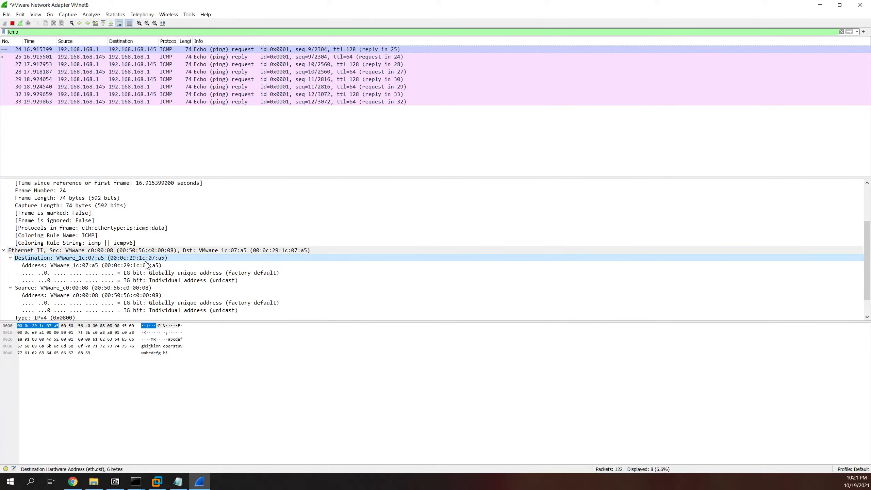
{"action": "left_click", "coordinate": [153, 339]}
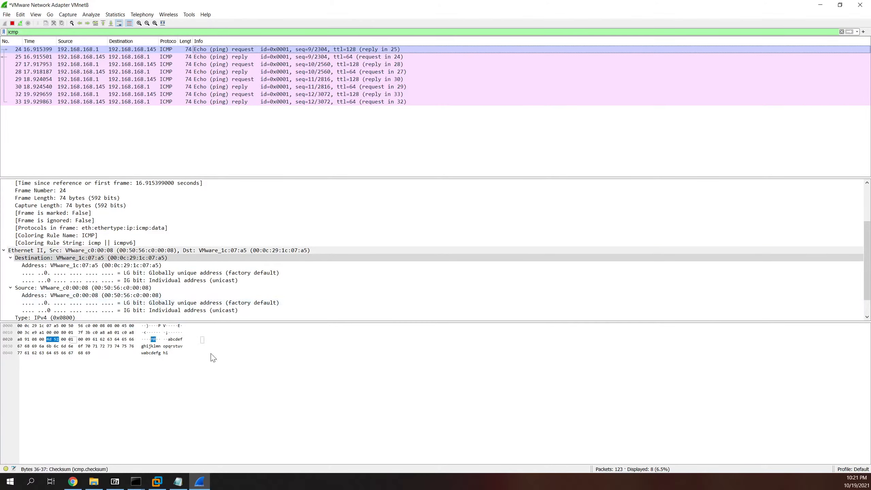
{"action": "left_click", "coordinate": [113, 258]}
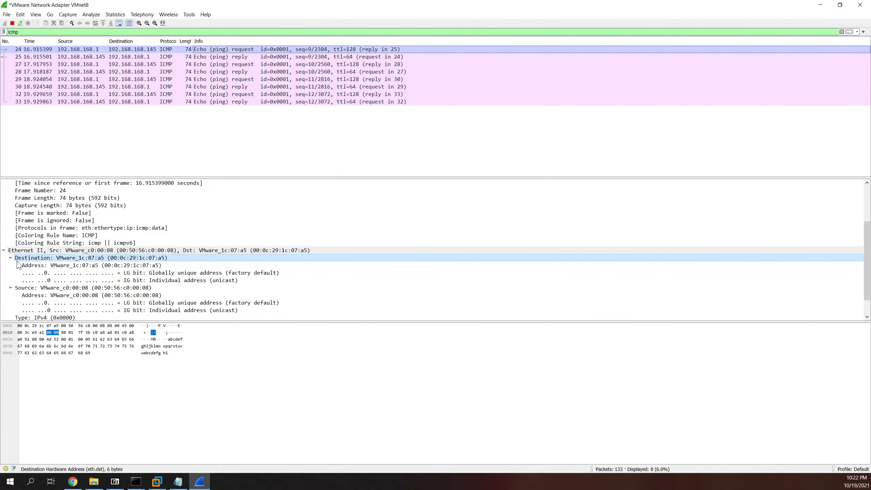
Step: Expand frame 24's IPv4 header to show TTL 128 and source 192.168.168.1, destination 192.168.168.145
{"action": "scroll", "coordinate": [14, 270], "scroll_direction": "down", "scroll_amount": 1}
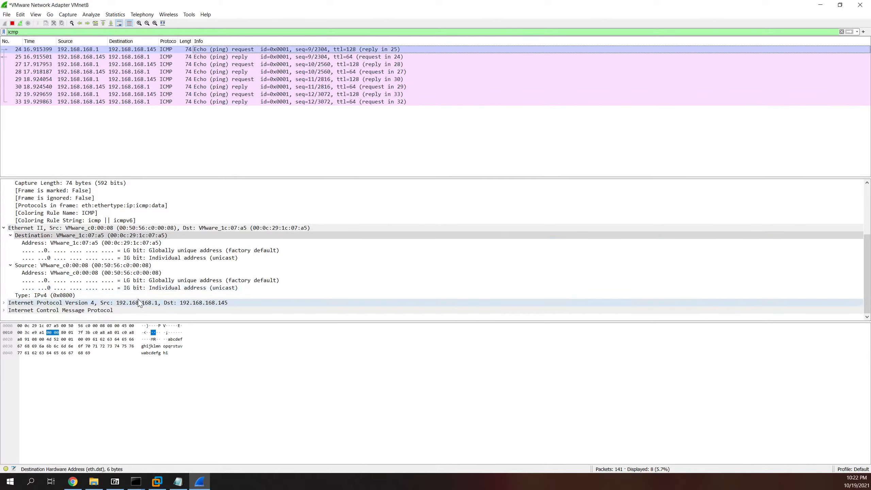
{"action": "left_click", "coordinate": [4, 302]}
{"action": "scroll", "coordinate": [24, 304], "scroll_direction": "down", "scroll_amount": 2}
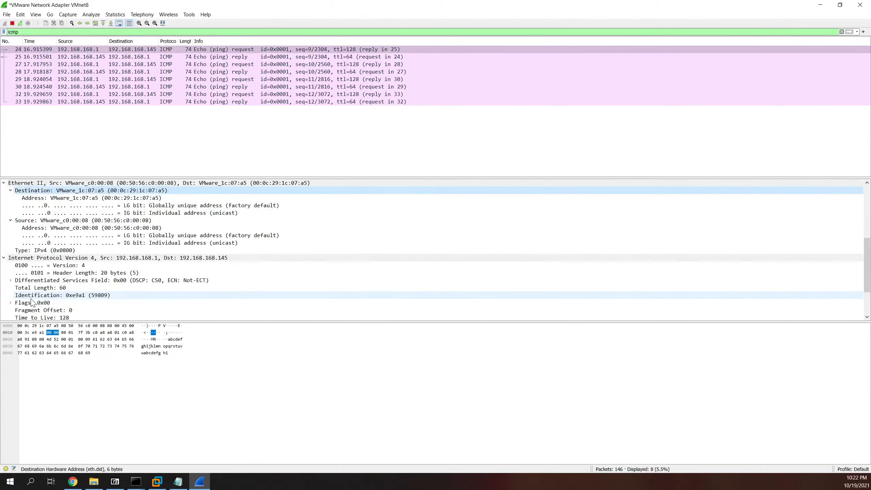
{"action": "scroll", "coordinate": [32, 302], "scroll_direction": "down", "scroll_amount": 3}
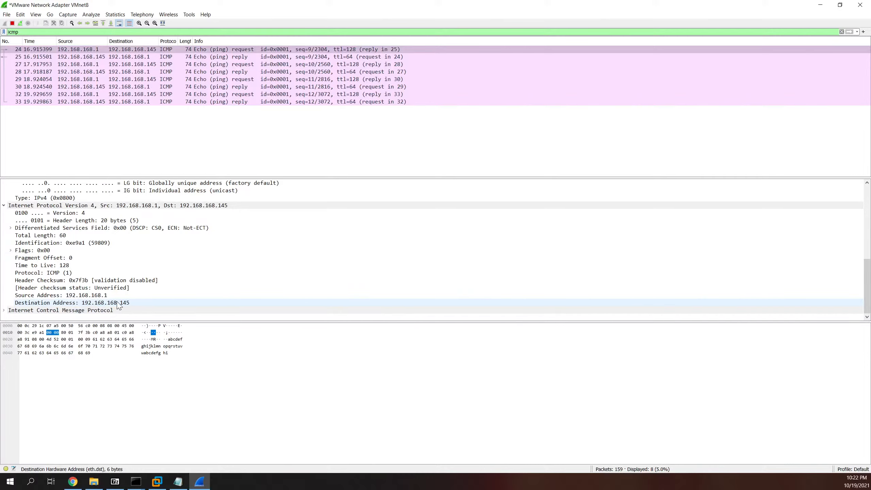
Step: Expand the ICMP fields of ping request frame 24
{"action": "left_click", "coordinate": [8, 310]}
{"action": "left_click", "coordinate": [3, 310]}
{"action": "scroll", "coordinate": [4, 310], "scroll_direction": "down", "scroll_amount": 3}
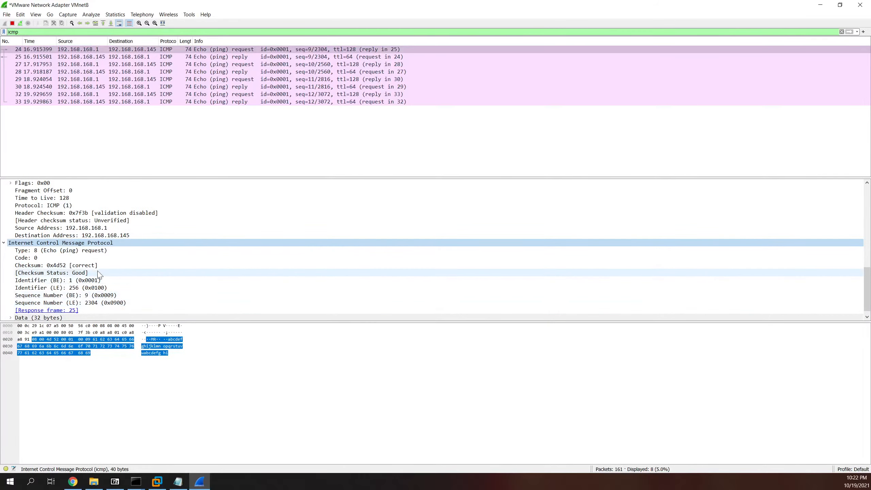
{"action": "scroll", "coordinate": [99, 274], "scroll_direction": "down", "scroll_amount": 1}
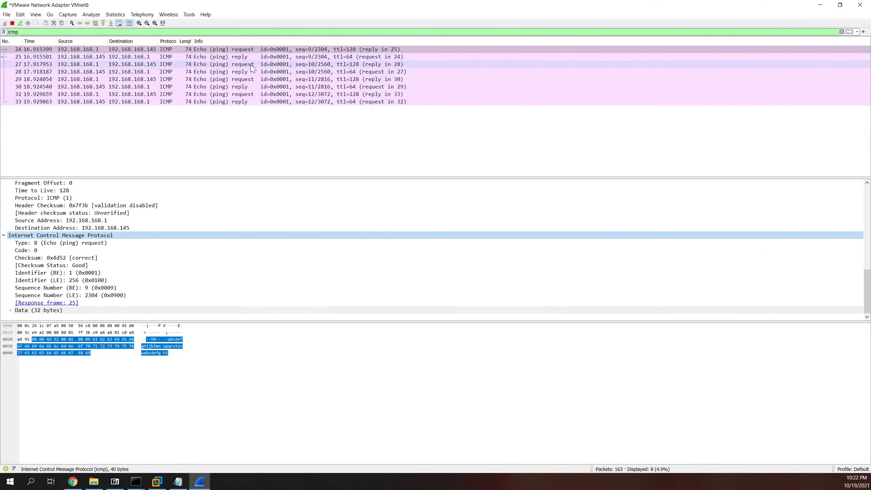
Step: Show echo reply frame 25 and its Ethernet destination 00:50:56:c0:00:08, source 00:0c:29:1c:07:a5
{"action": "left_click", "coordinate": [262, 58]}
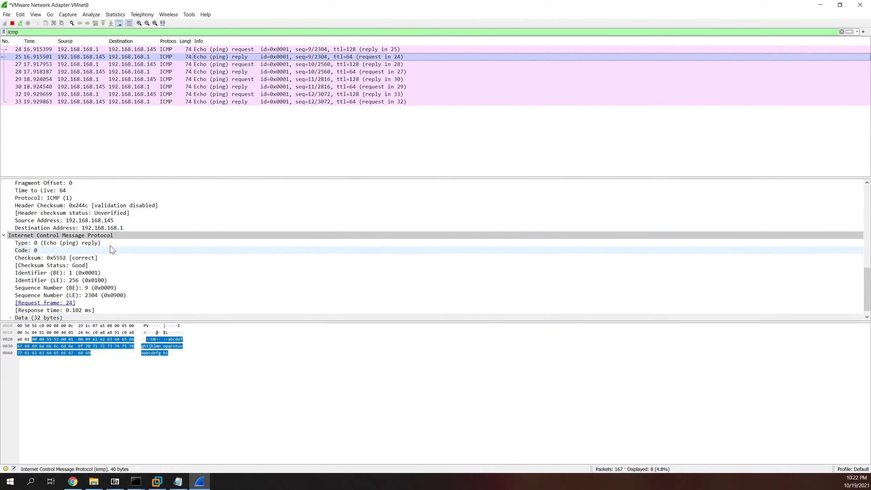
{"action": "scroll", "coordinate": [162, 214], "scroll_direction": "up", "scroll_amount": 10}
{"action": "scroll", "coordinate": [162, 215], "scroll_direction": "down", "scroll_amount": 2}
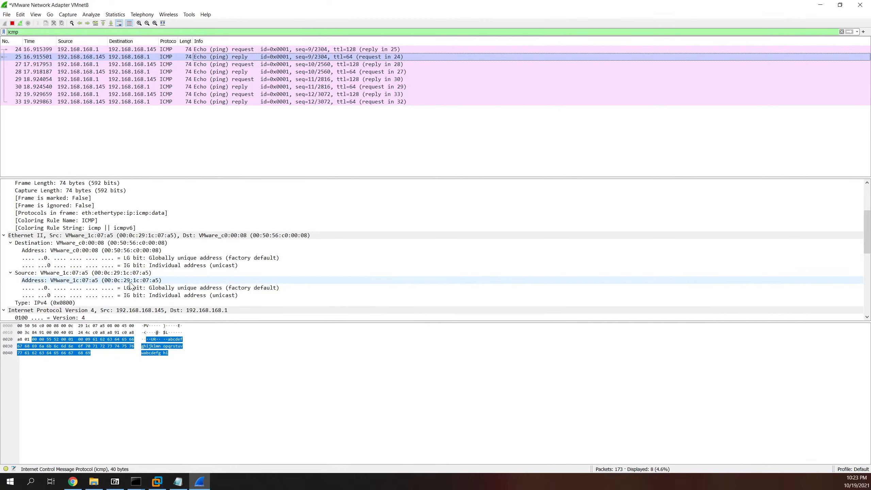
{"action": "left_click", "coordinate": [110, 242]}
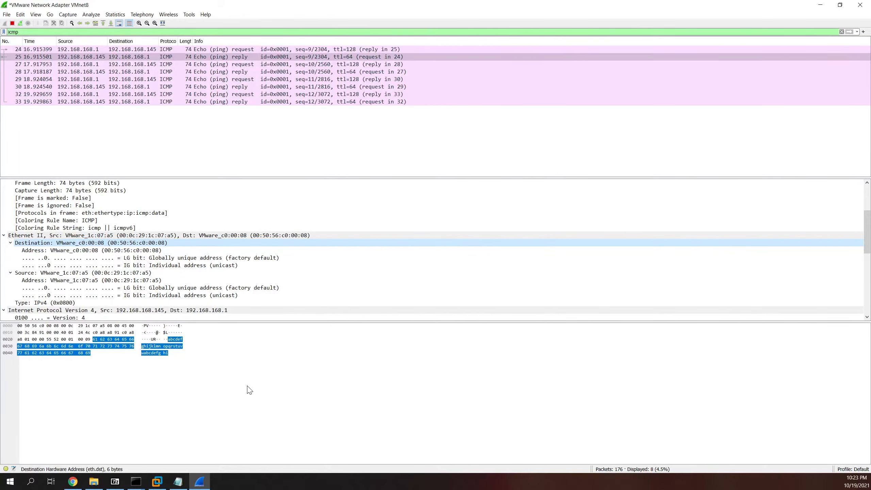
Step: Run ifconfig in the Linux Mint VM, highlight ens33's MAC ending 1c:07:a5, then return to Wireshark
{"action": "left_click", "coordinate": [164, 484]}
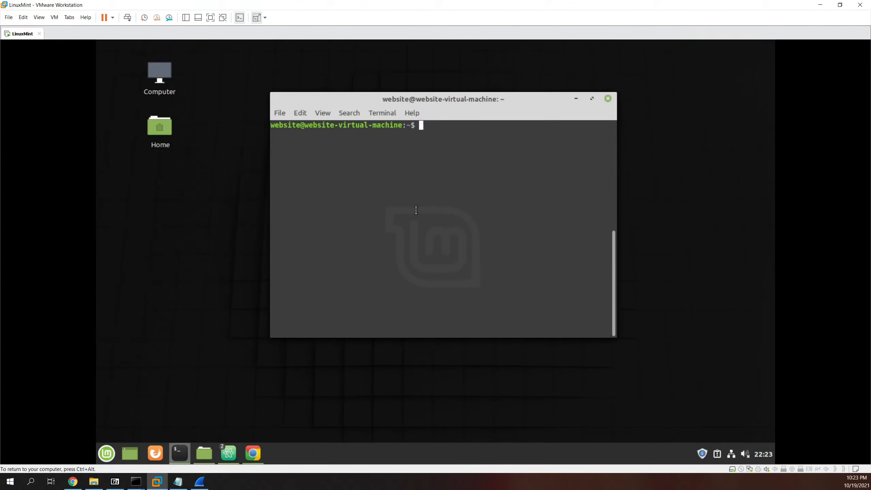
{"action": "type", "text": "ifconfig"}
{"action": "key", "text": "Return"}
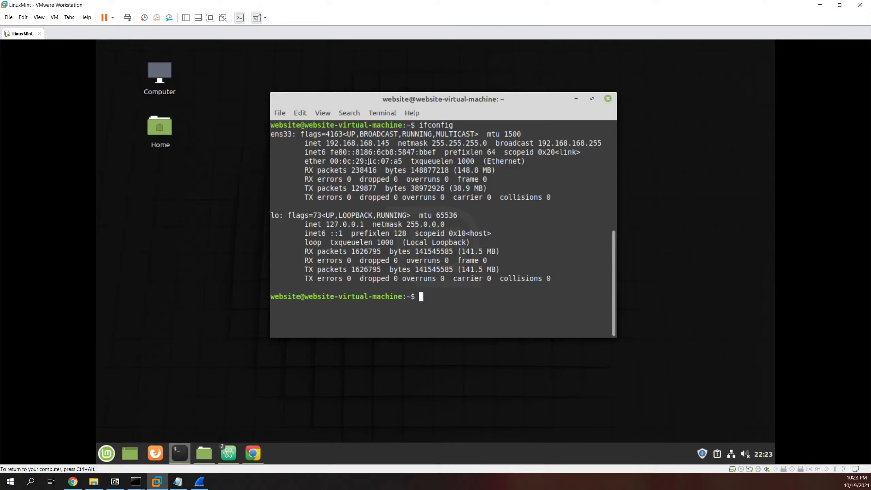
{"action": "left_click_drag", "start_coordinate": [368, 161], "coordinate": [405, 162]}
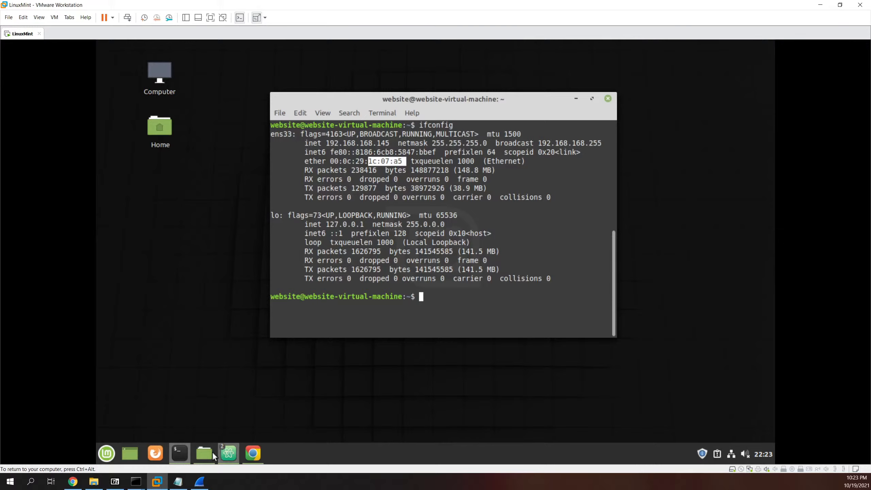
{"action": "left_click", "coordinate": [199, 482]}
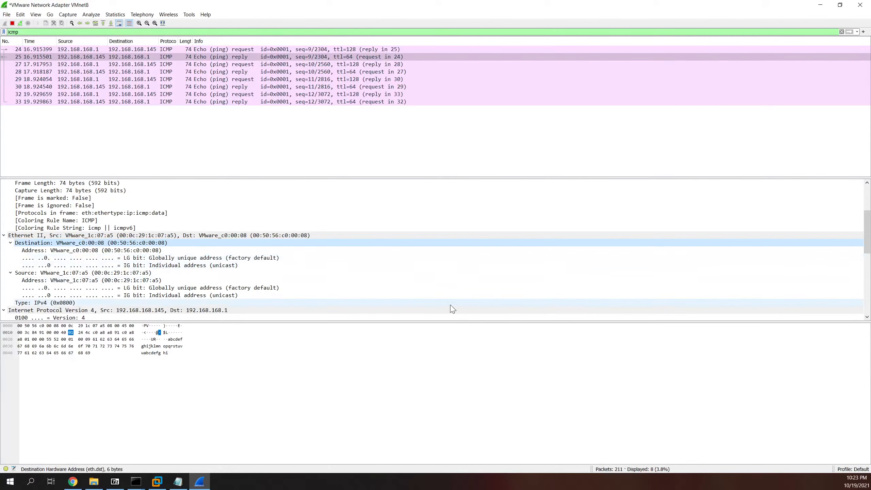
Step: Apply the arp display filter and collapse frame 23's Frame node to expose its Ethernet header
{"action": "key", "text": "ctrl+slash"}
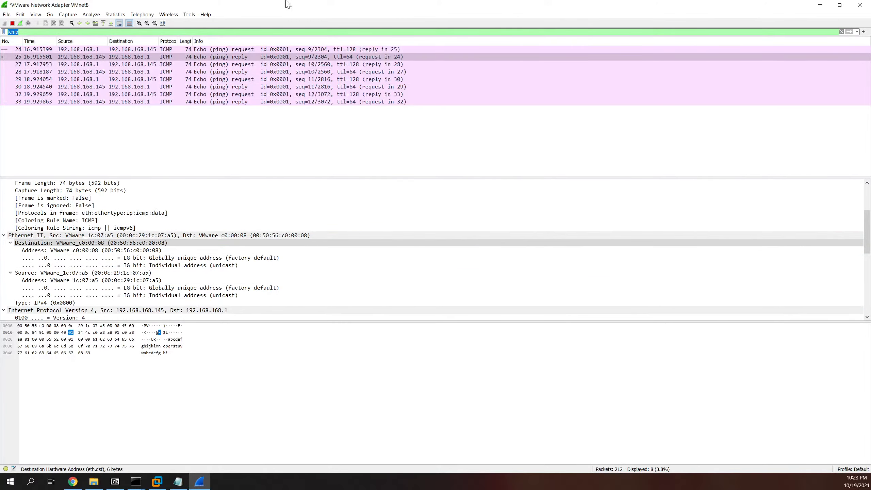
{"action": "type", "text": "arp"}
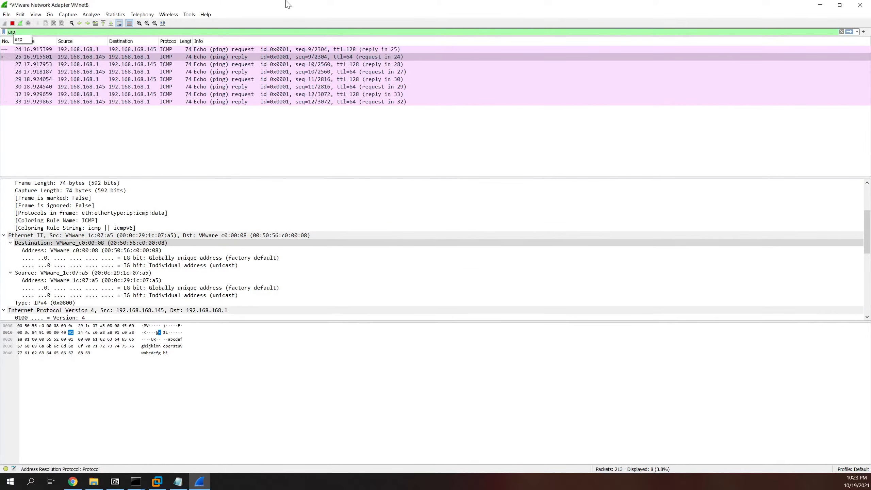
{"action": "key", "text": "Return"}
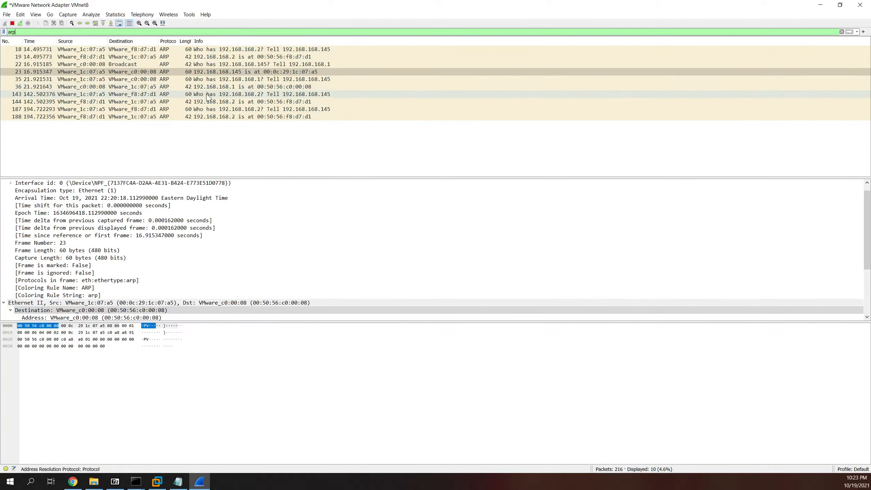
{"action": "scroll", "coordinate": [229, 211], "scroll_direction": "up", "scroll_amount": 1}
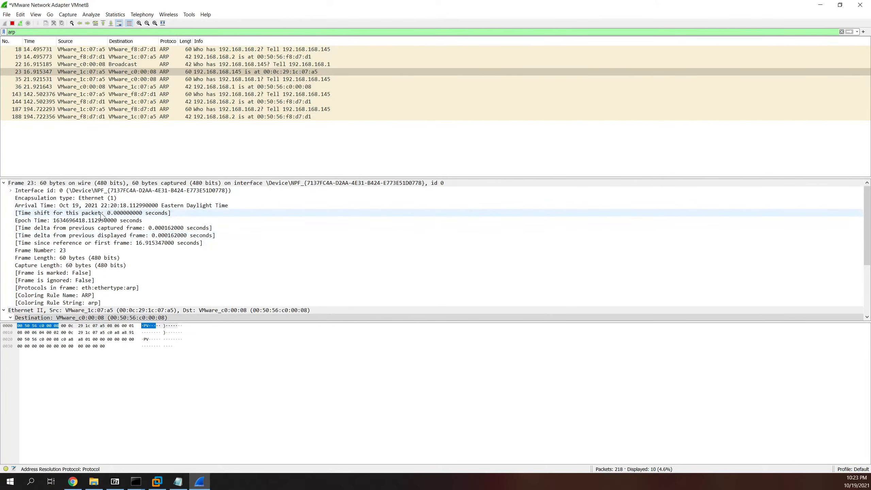
{"action": "left_click", "coordinate": [4, 183]}
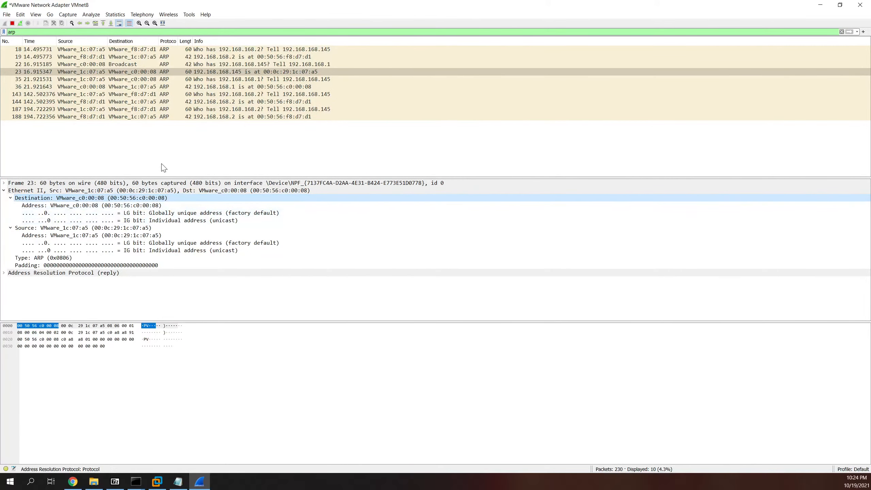
Step: Compare broadcast ARP request frame 22 with reply frame 23, ending on frame 22
{"action": "left_click", "coordinate": [279, 67]}
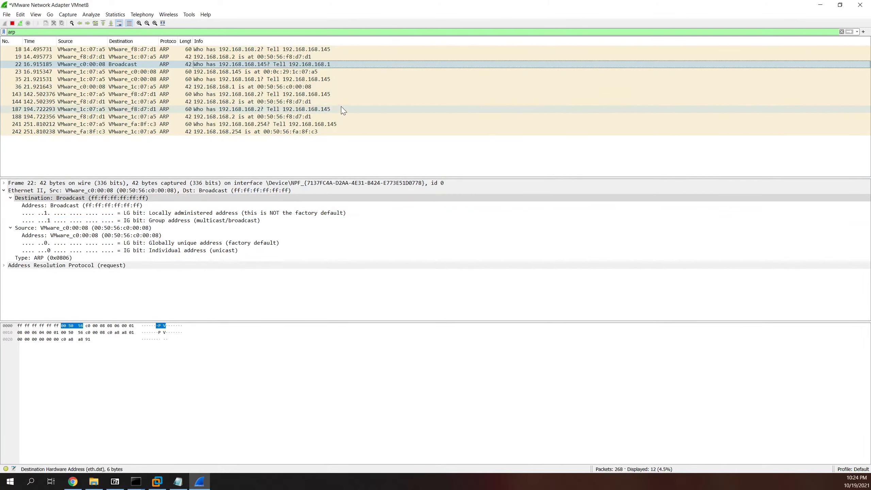
{"action": "left_click", "coordinate": [317, 72]}
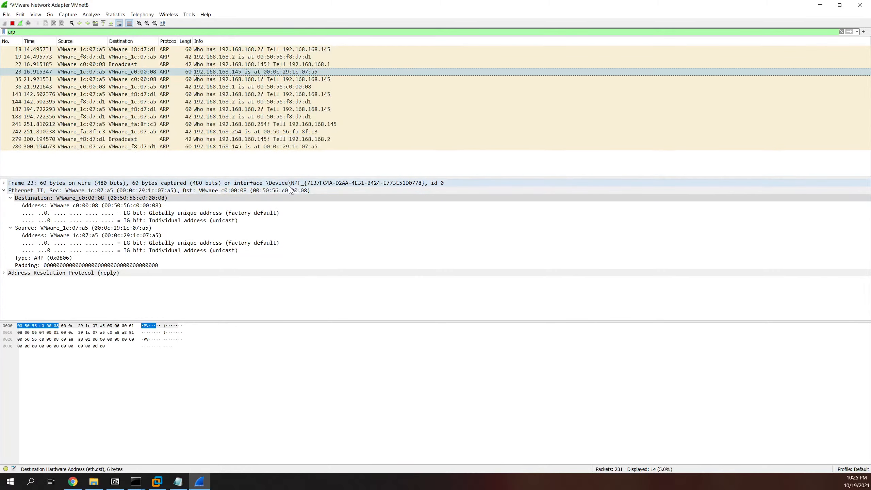
{"action": "left_click", "coordinate": [242, 64]}
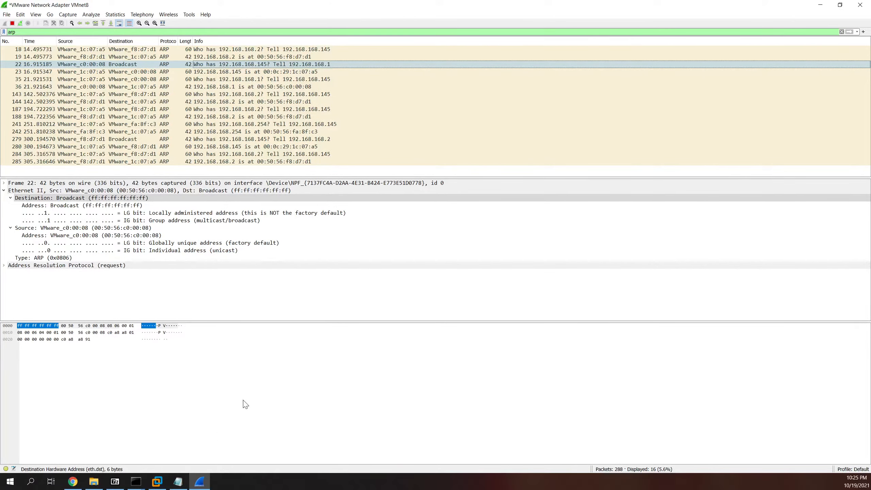
Step: Run arp, then arp -a in Command Prompt to list 192.168.168.145 at 00-0c-29-1c-07-a5
{"action": "mouse_move", "coordinate": [136, 481]}
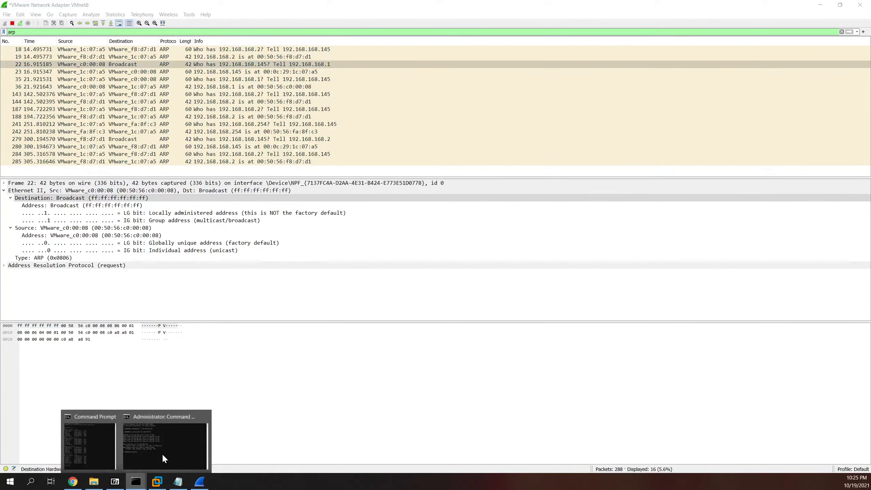
{"action": "left_click", "coordinate": [97, 441]}
{"action": "type", "text": "arp"}
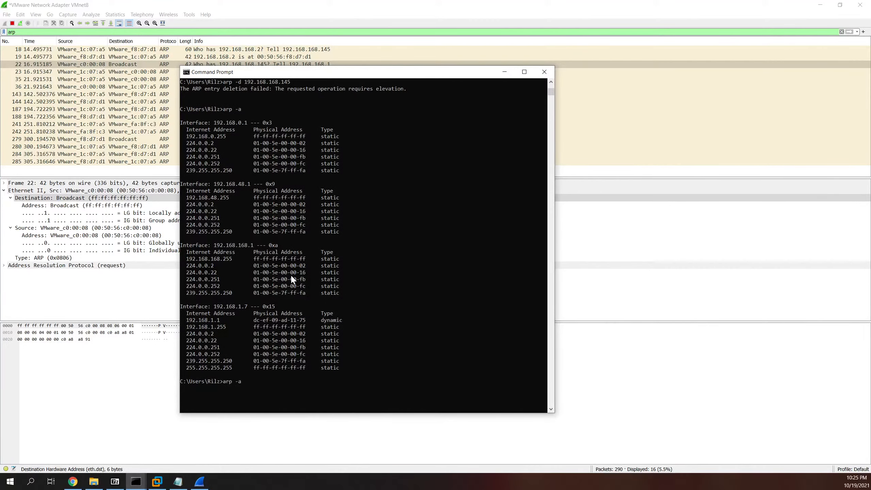
{"action": "key", "text": "Return"}
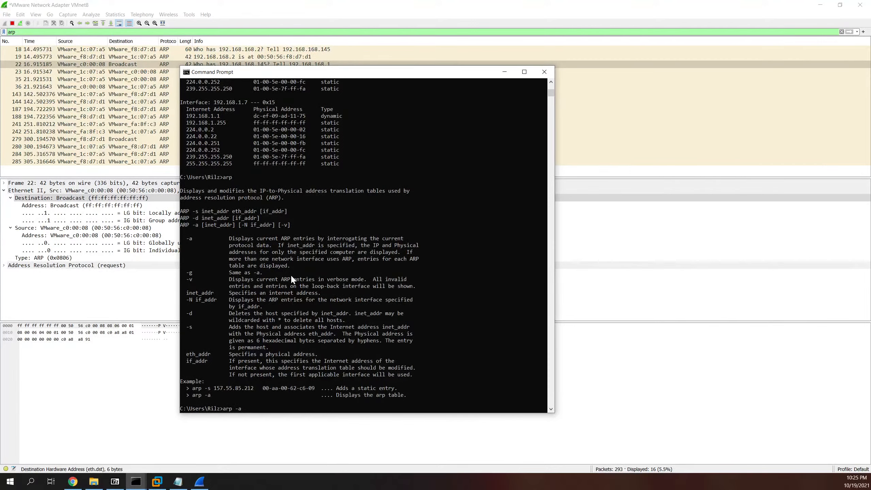
{"action": "type", "text": "arp -a"}
{"action": "key", "text": "Return"}
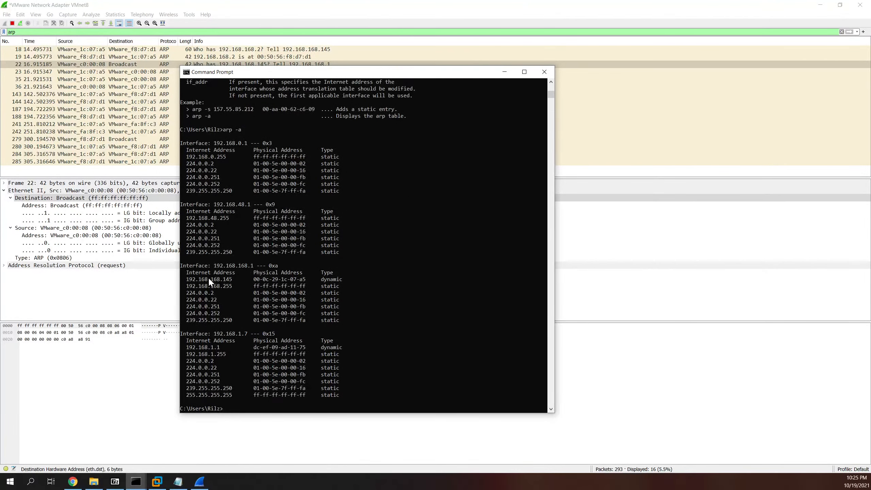
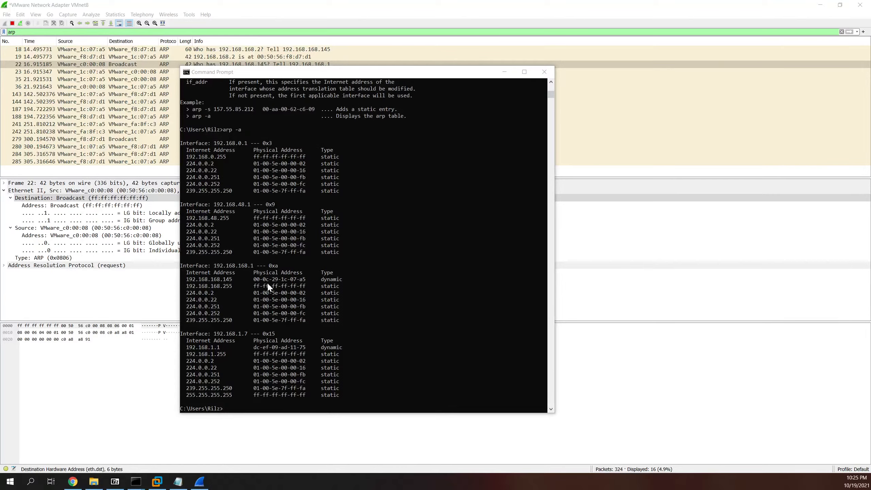
Step: Back in Wireshark, select the 'arp' text in the display filter bar
{"action": "double_click", "coordinate": [12, 32]}
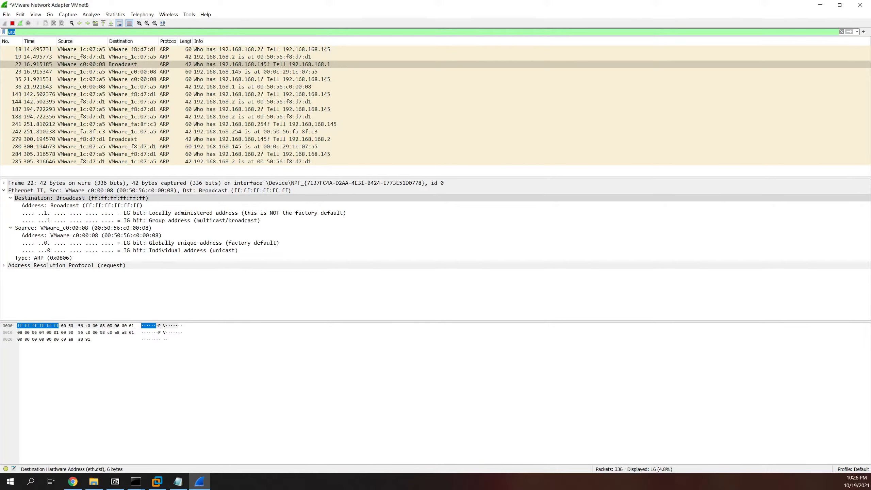
Step: Replace the arp display filter with icmp
{"action": "key", "text": "BackSpace"}
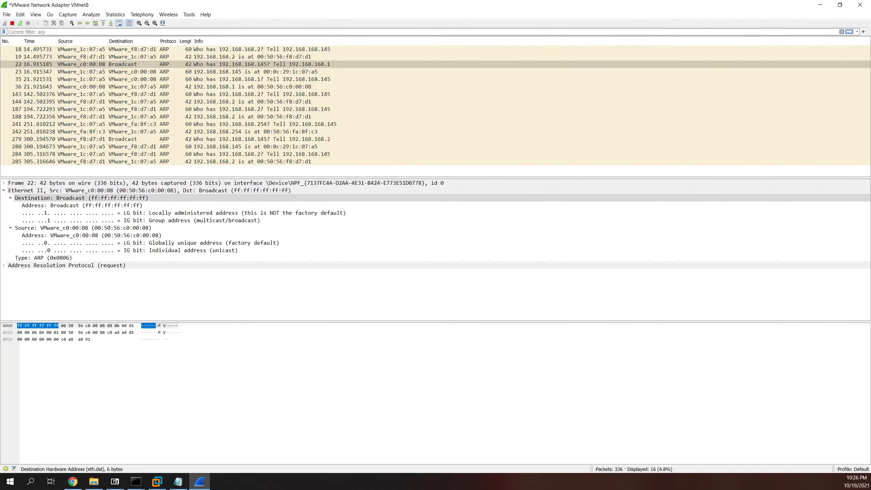
{"action": "type", "text": "icmp"}
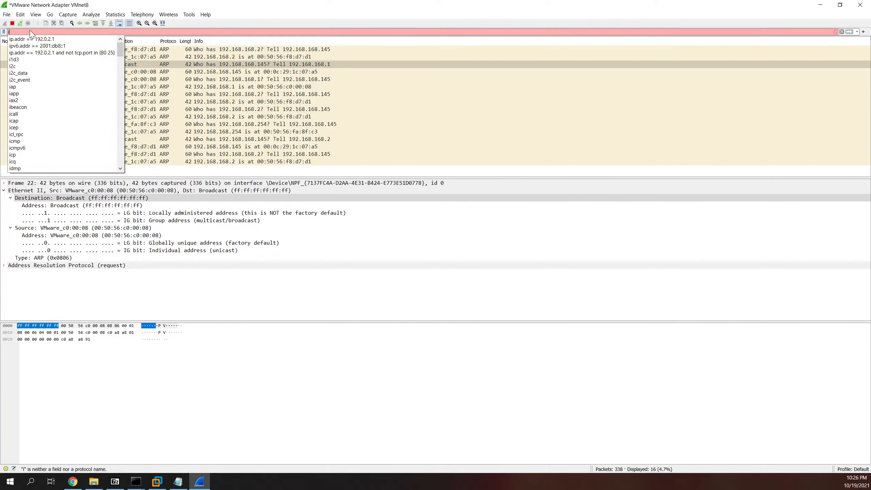
{"action": "key", "text": "Return"}
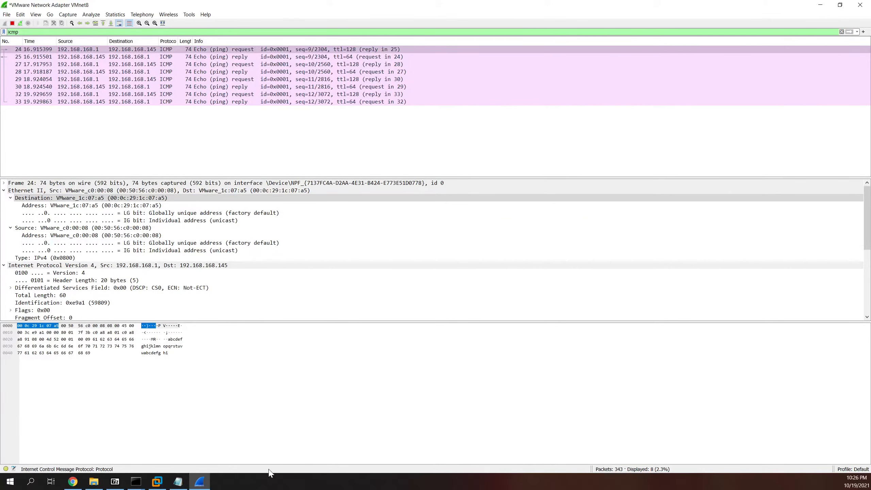
Step: Inspect ping request frame 24, glancing at the File menu without choosing anything
{"action": "left_click", "coordinate": [8, 15]}
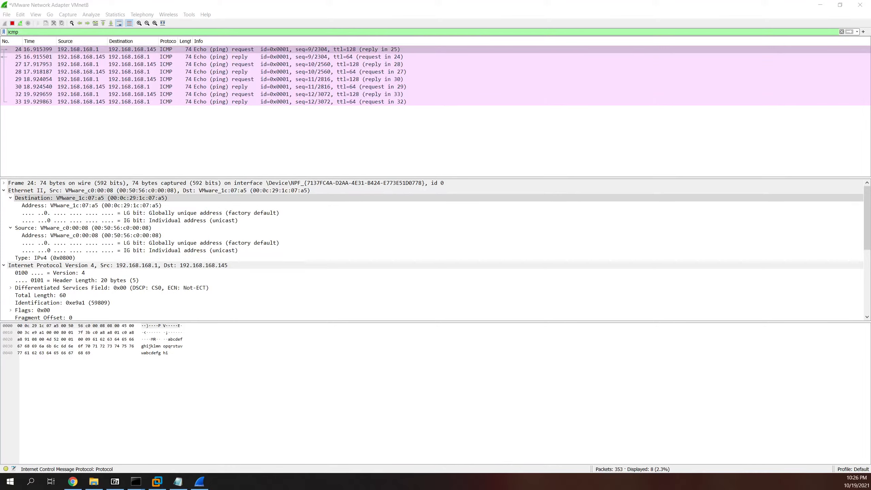
{"action": "left_click", "coordinate": [7, 15]}
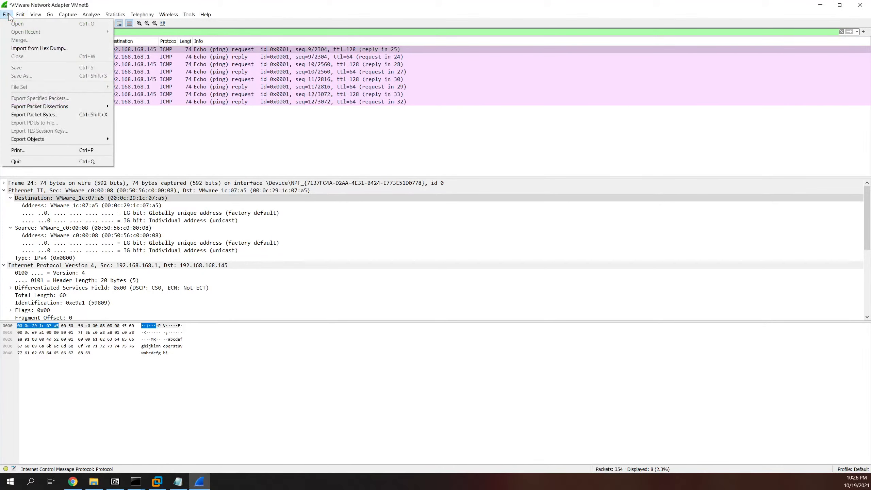
{"action": "left_click", "coordinate": [181, 161]}
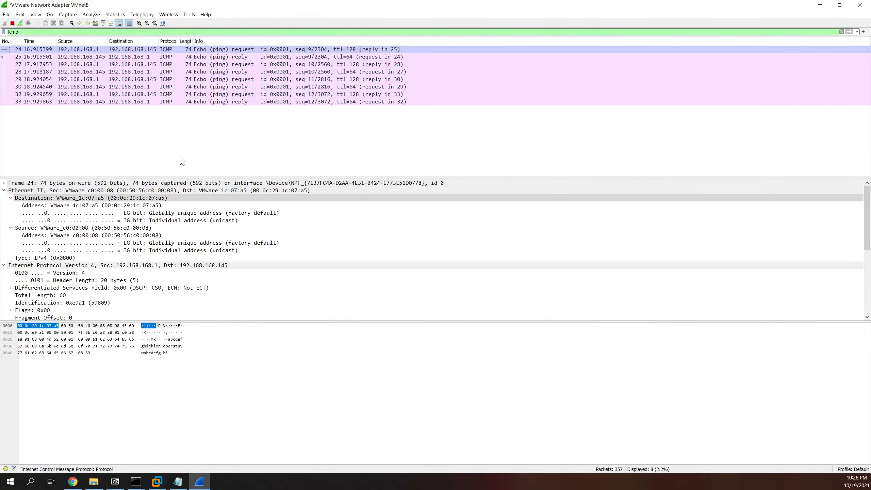
{"action": "left_click", "coordinate": [143, 50]}
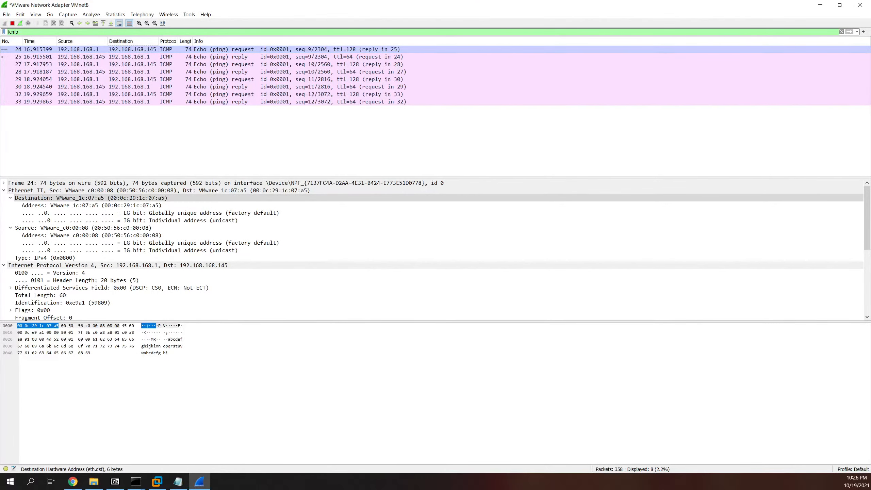
{"action": "left_click", "coordinate": [6, 15]}
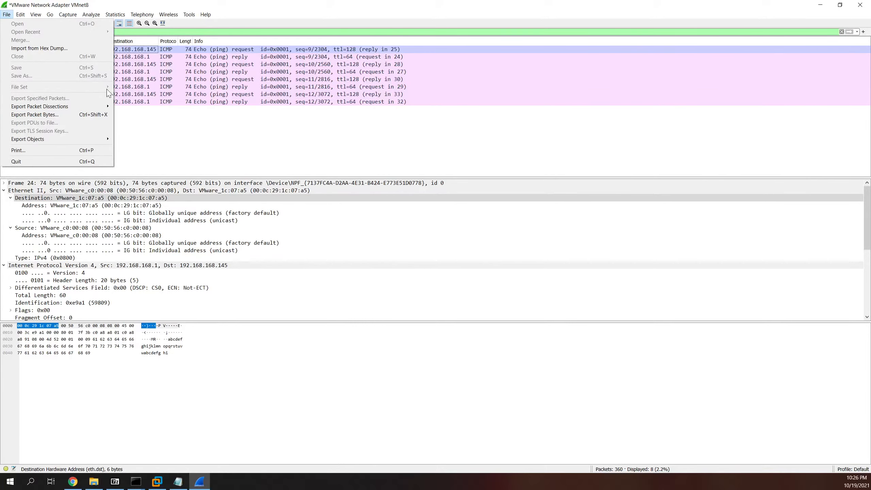
{"action": "left_click", "coordinate": [183, 110]}
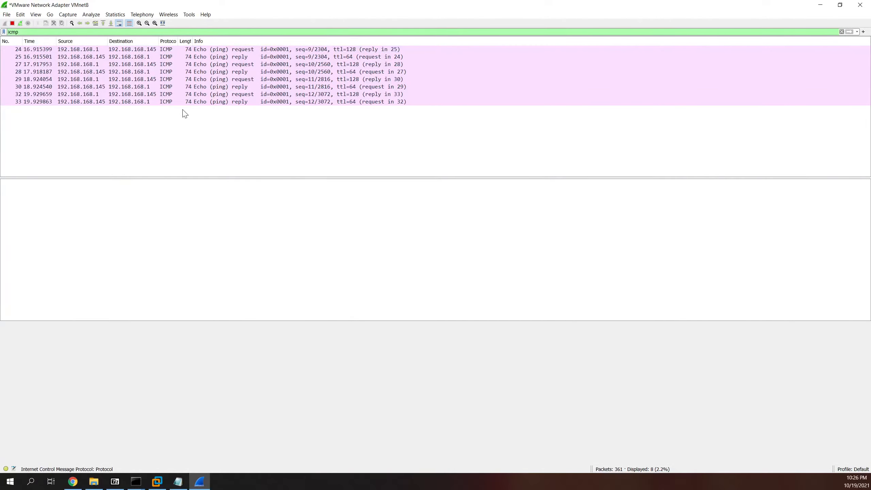
Step: Stop the capture, cancel Save As, and start a fresh capture without saving the ICMP packets
{"action": "left_click", "coordinate": [12, 23]}
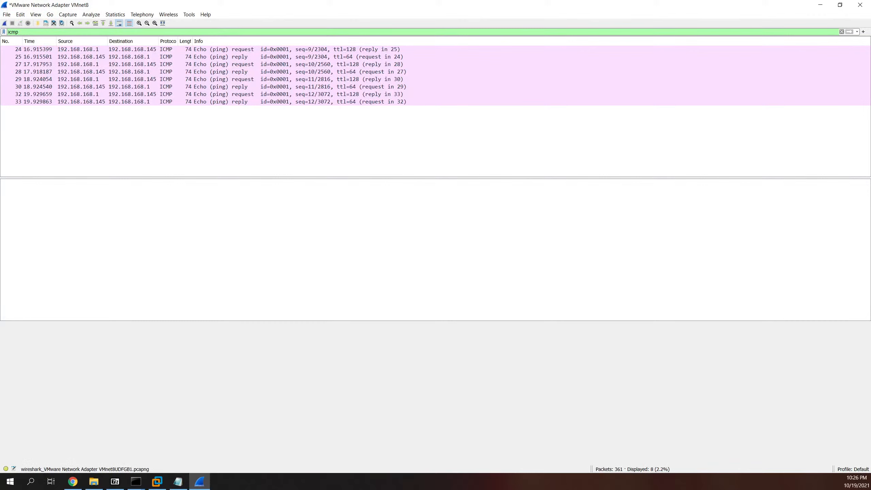
{"action": "left_click", "coordinate": [6, 14]}
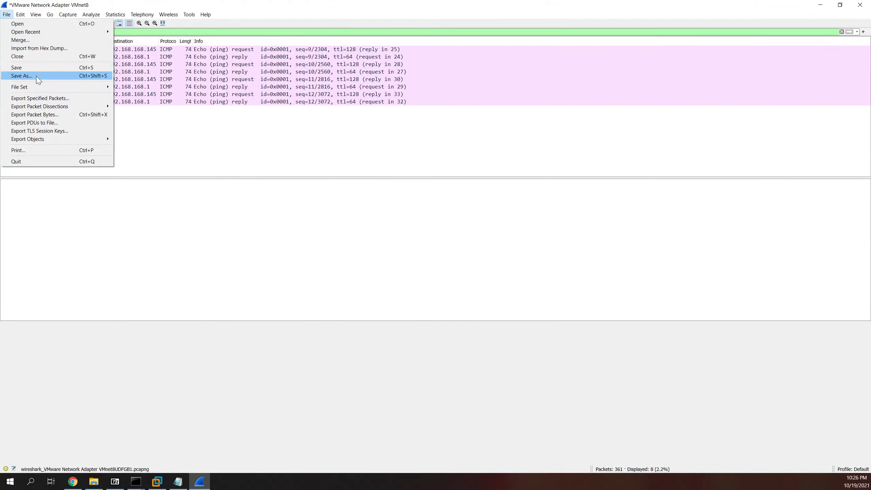
{"action": "left_click", "coordinate": [21, 76]}
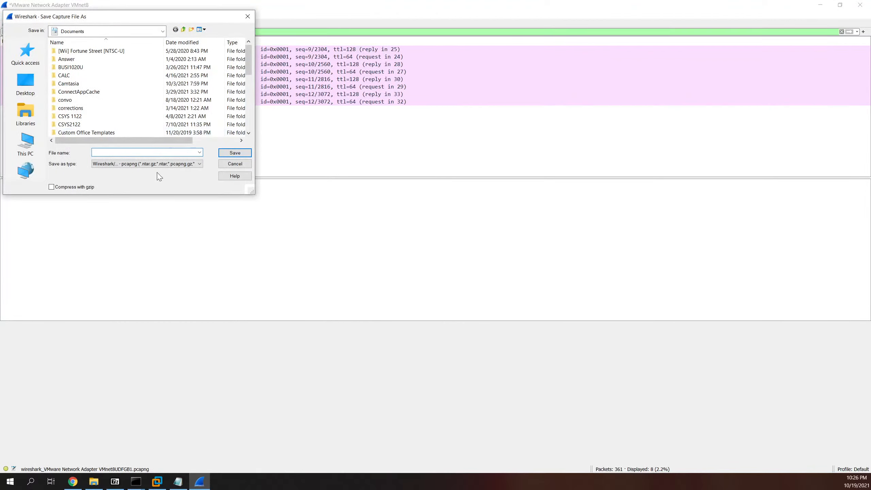
{"action": "left_click", "coordinate": [245, 176]}
{"action": "left_click", "coordinate": [250, 164]}
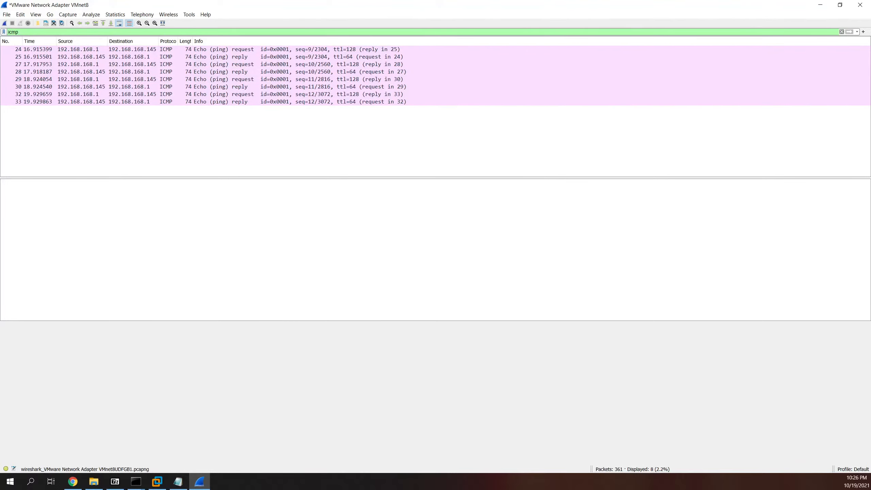
{"action": "left_click", "coordinate": [4, 23]}
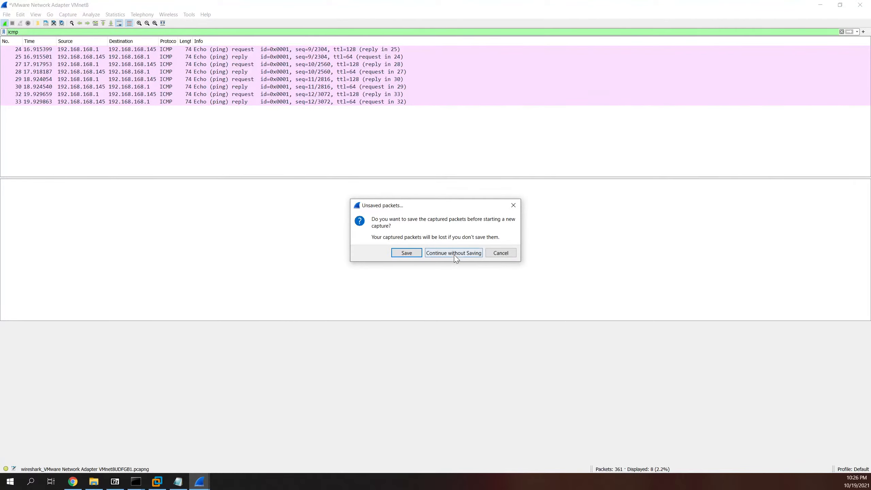
{"action": "left_click", "coordinate": [479, 253]}
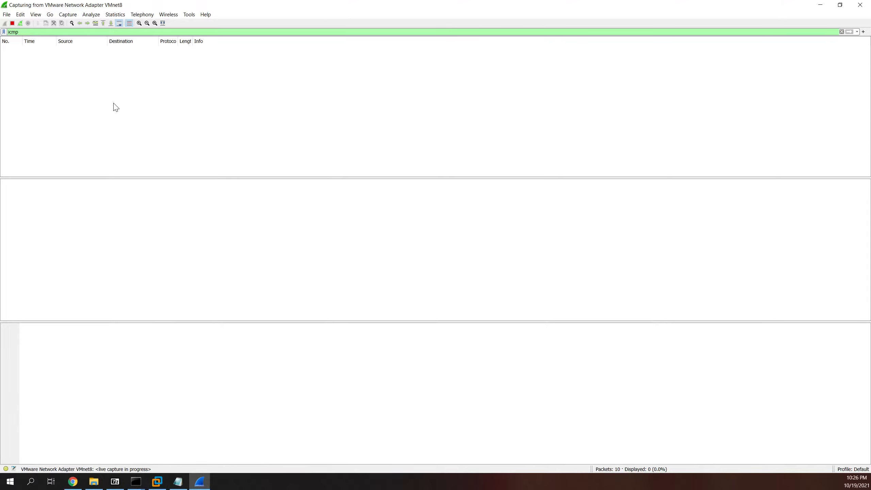
Step: Switch to the Linux VM terminal and shrink its window out of full screen
{"action": "mouse_move", "coordinate": [156, 488]}
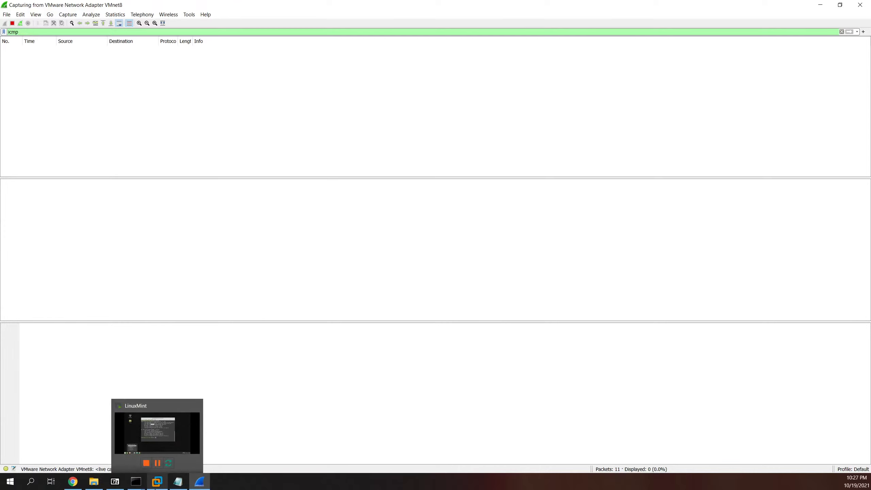
{"action": "left_click", "coordinate": [157, 433]}
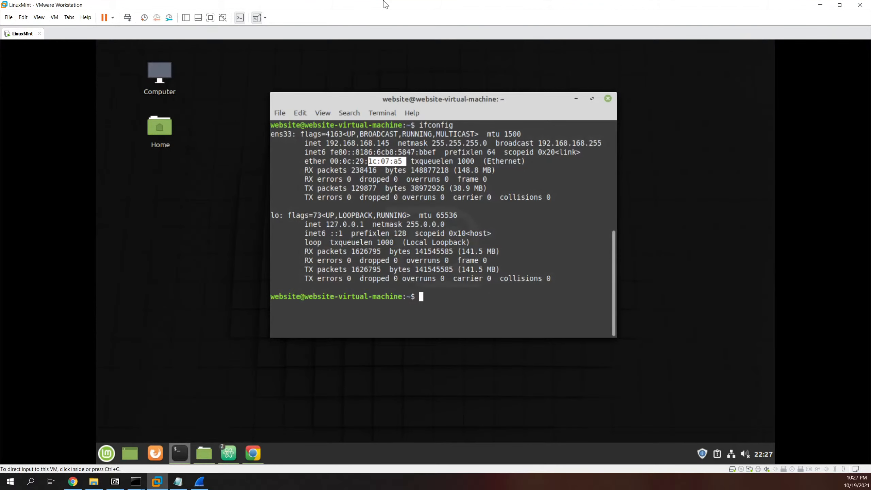
{"action": "left_click_drag", "start_coordinate": [341, 7], "coordinate": [332, 75]}
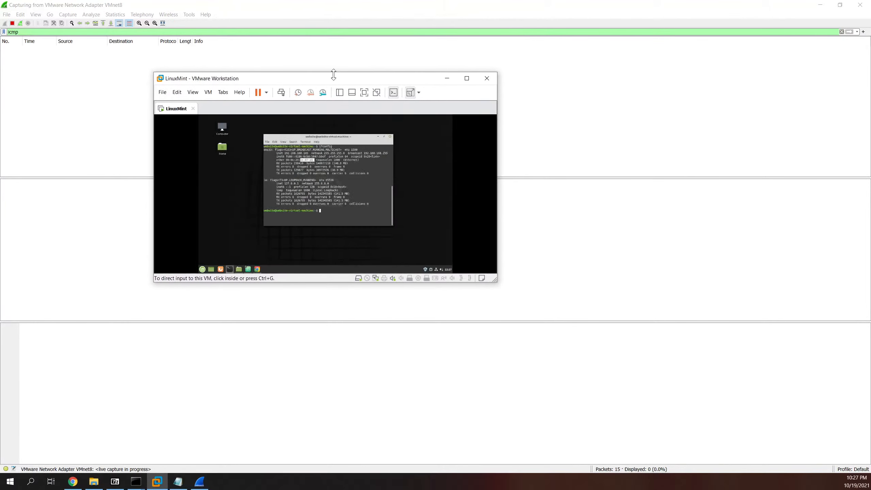
Step: Restart the Wireshark capture, stop it, and begin another new capture
{"action": "left_click", "coordinate": [20, 23]}
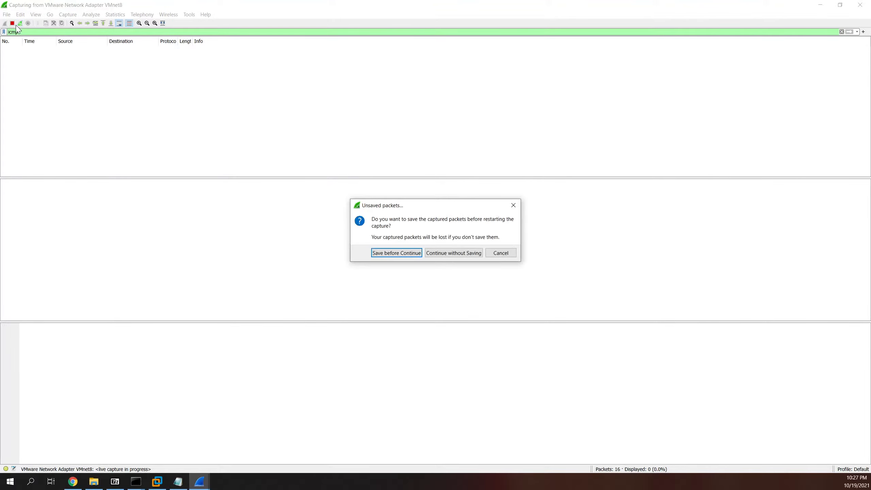
{"action": "left_click", "coordinate": [494, 256]}
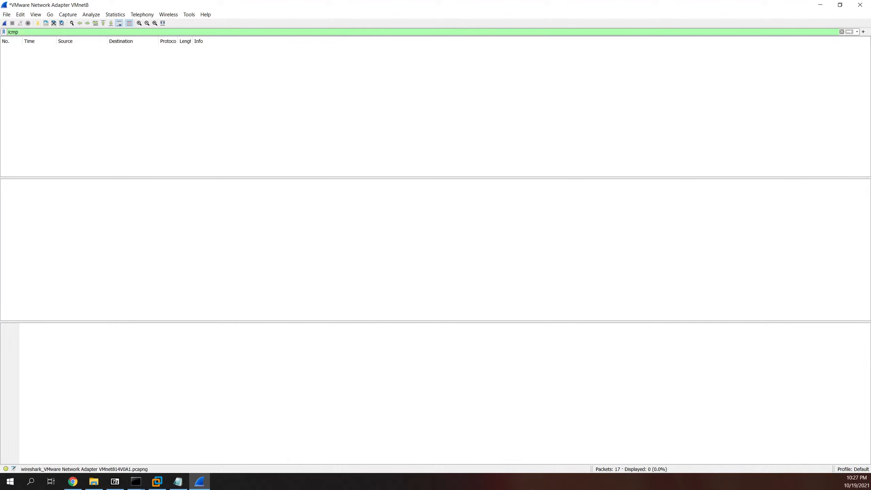
{"action": "left_click", "coordinate": [4, 23]}
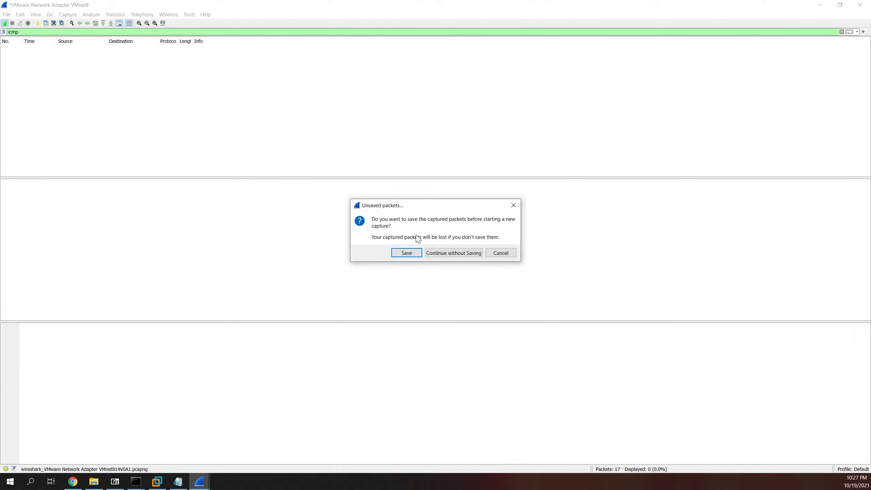
Step: Stop and restart the VMnet8 capture, discarding unsaved packets each time
{"action": "left_click", "coordinate": [453, 253]}
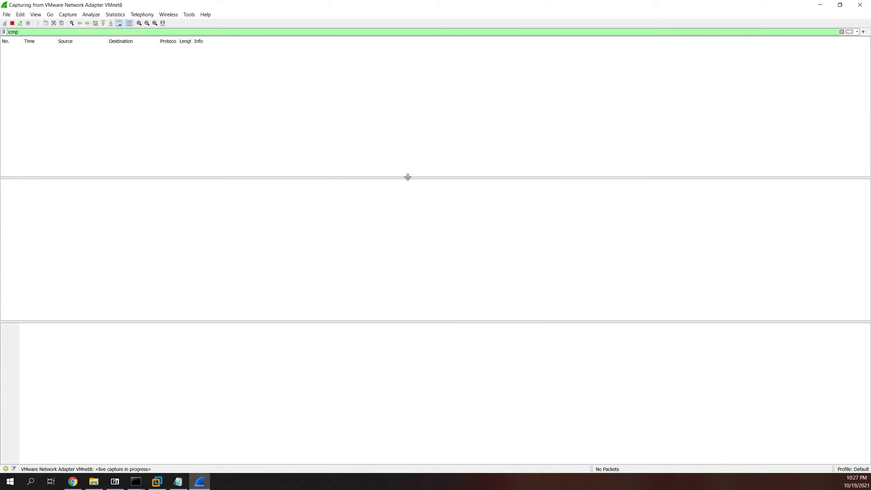
{"action": "left_click", "coordinate": [12, 23]}
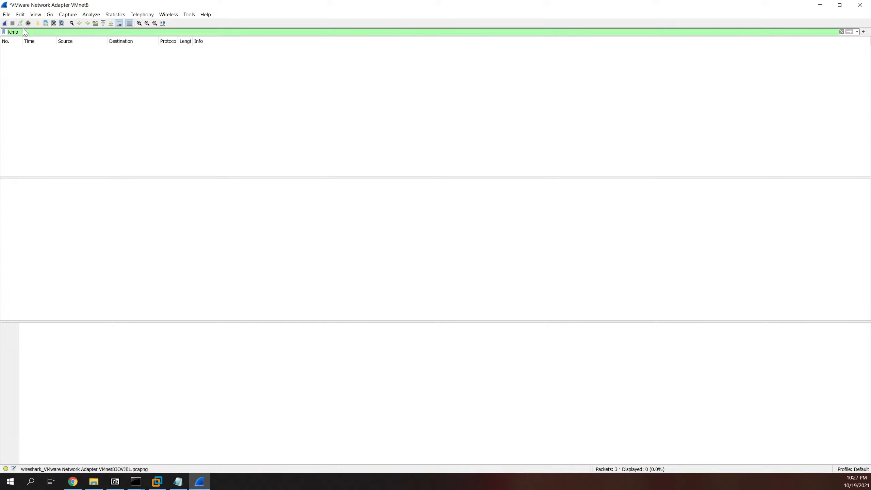
{"action": "left_click", "coordinate": [6, 14]}
{"action": "left_click", "coordinate": [17, 24]}
{"action": "left_click", "coordinate": [7, 25]}
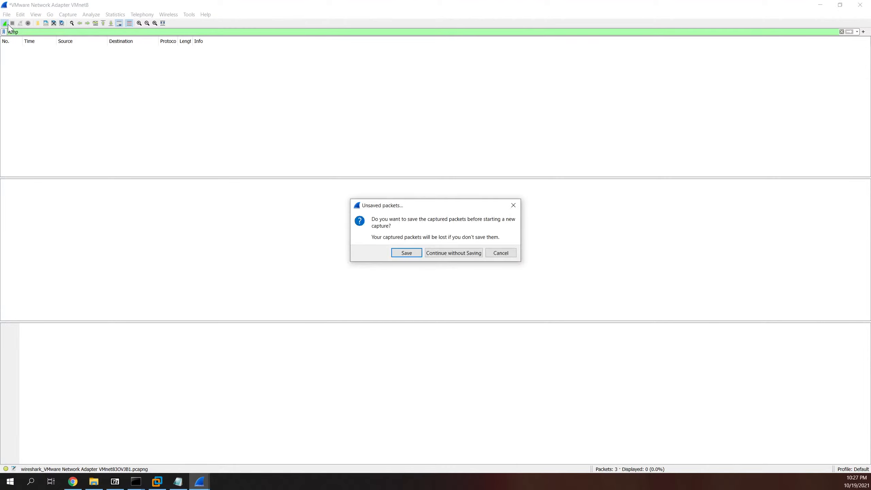
{"action": "left_click", "coordinate": [469, 254]}
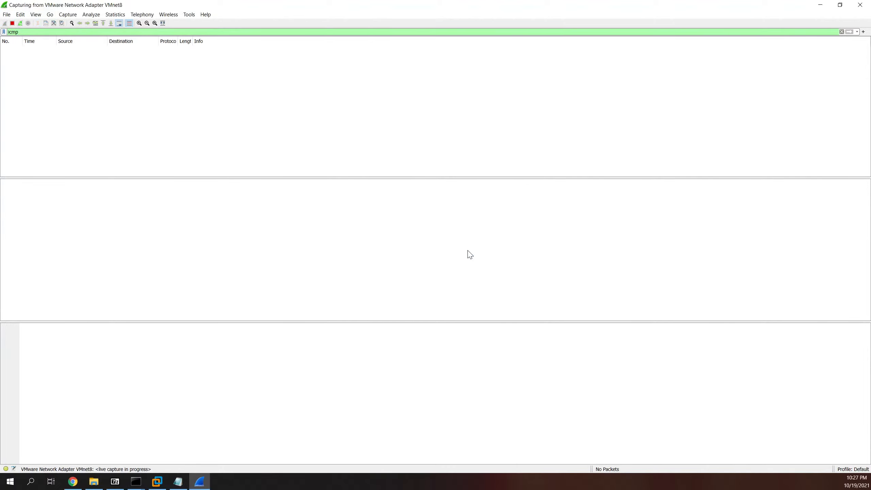
Step: Stop the capture from the Capture menu and clear the icmp display filter
{"action": "left_click", "coordinate": [35, 17]}
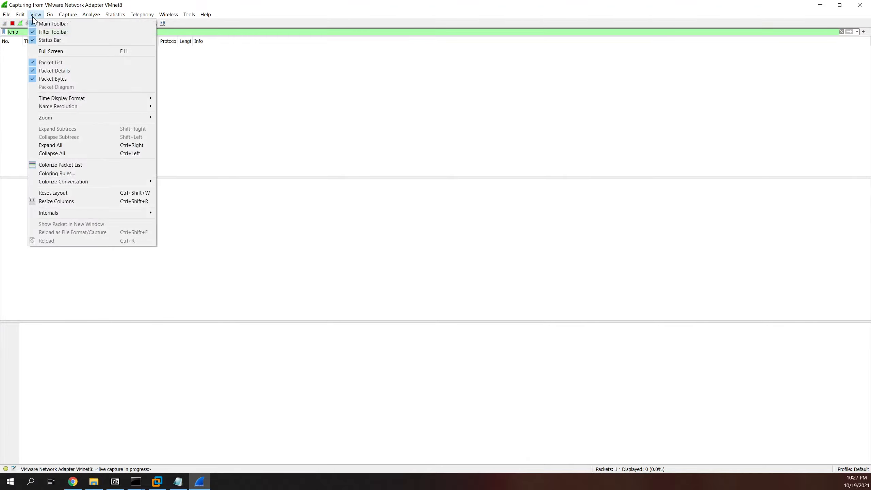
{"action": "left_click", "coordinate": [64, 17]}
{"action": "left_click", "coordinate": [64, 17]}
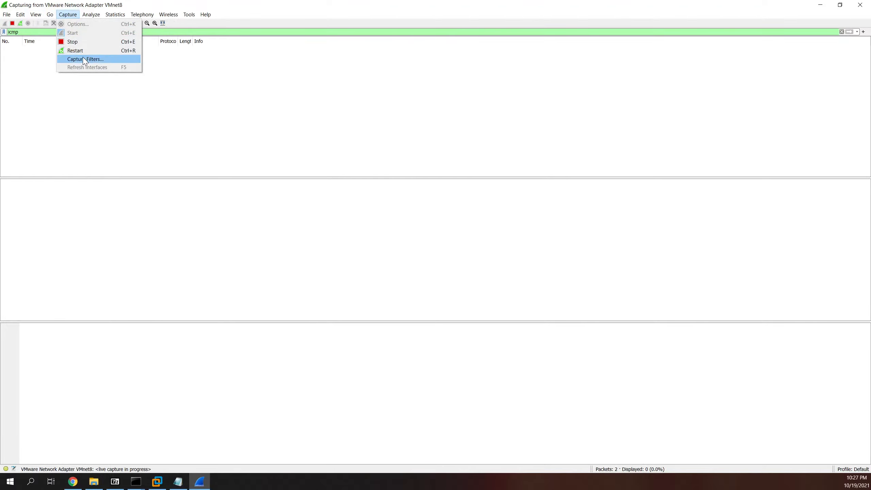
{"action": "left_click", "coordinate": [73, 41]}
{"action": "left_click", "coordinate": [68, 16]}
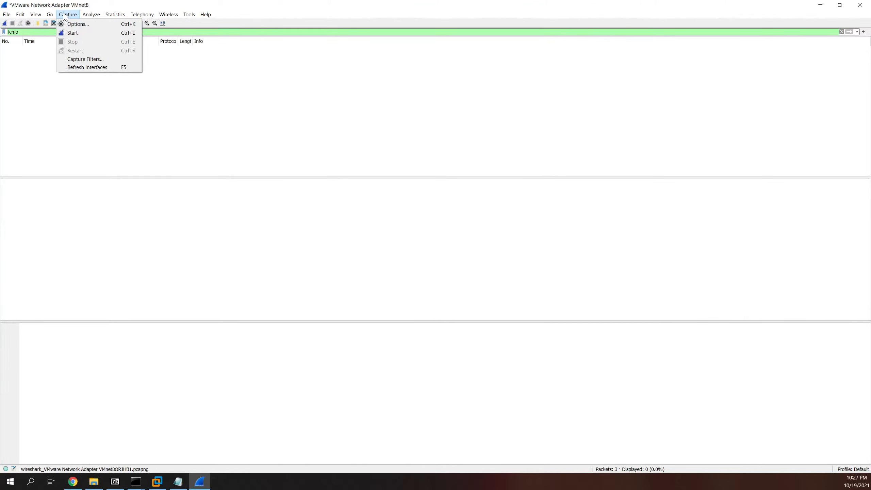
{"action": "left_click", "coordinate": [5, 77]}
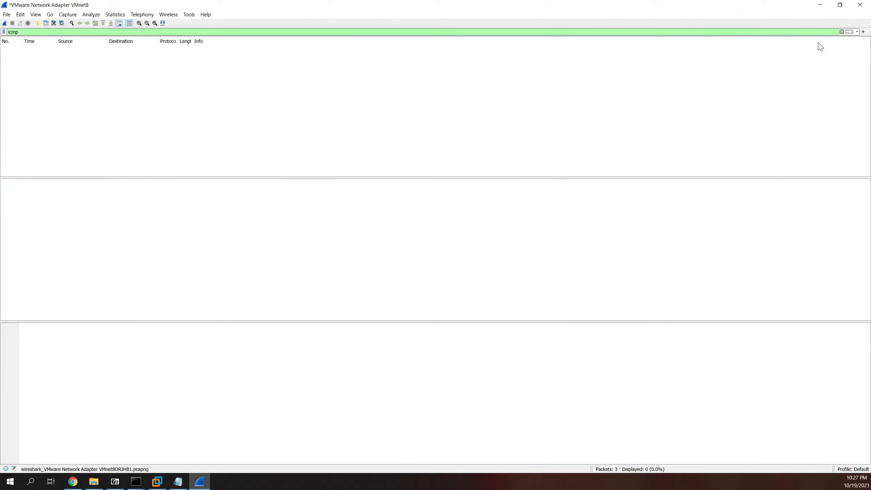
{"action": "left_click", "coordinate": [841, 32]}
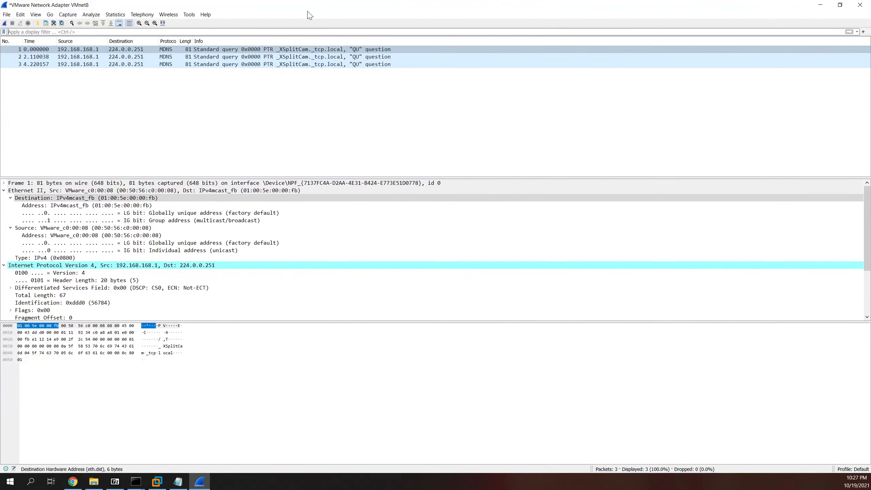
Step: Review the interfaces in Capture Options and close it without starting a capture
{"action": "left_click", "coordinate": [26, 28]}
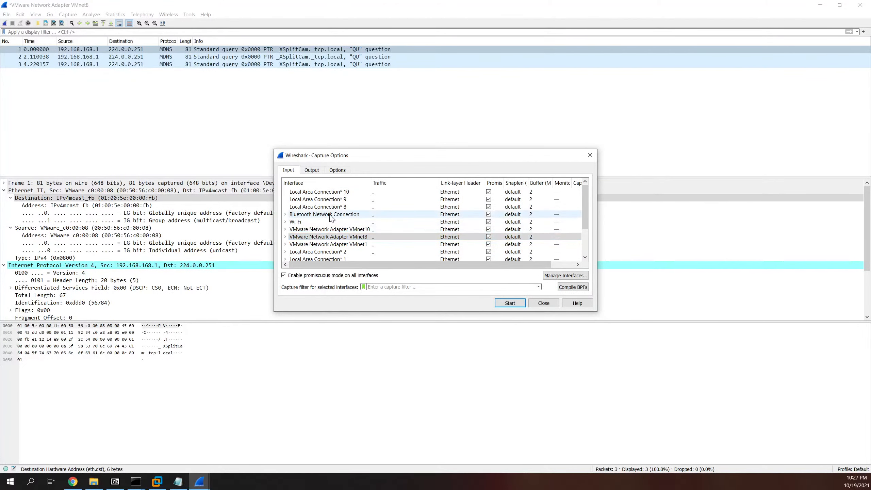
{"action": "scroll", "coordinate": [343, 233], "scroll_direction": "down", "scroll_amount": 2}
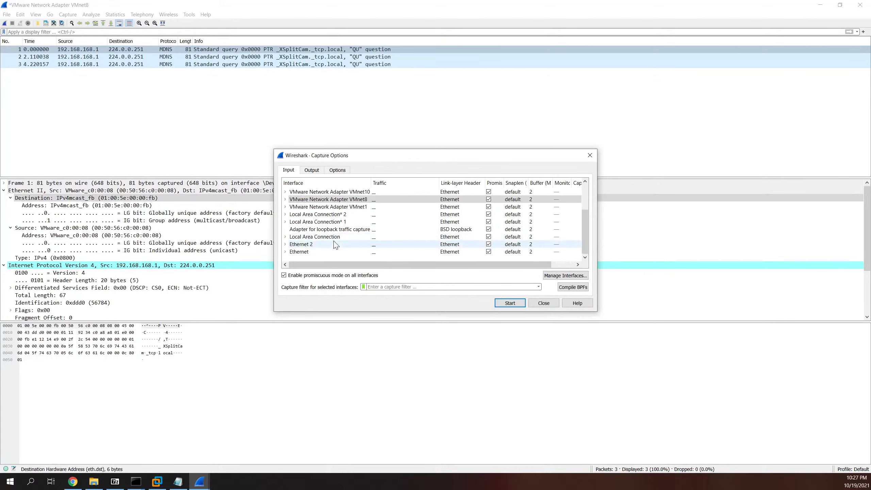
{"action": "scroll", "coordinate": [325, 234], "scroll_direction": "up", "scroll_amount": 2}
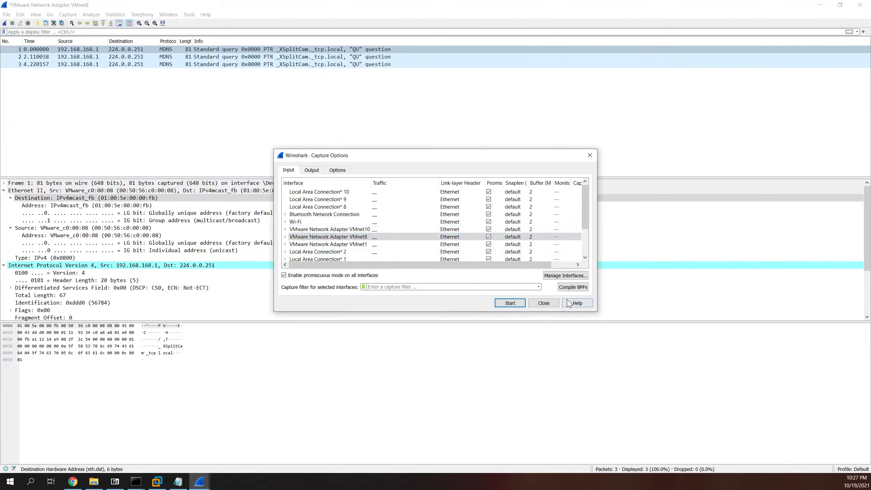
{"action": "left_click", "coordinate": [551, 303]}
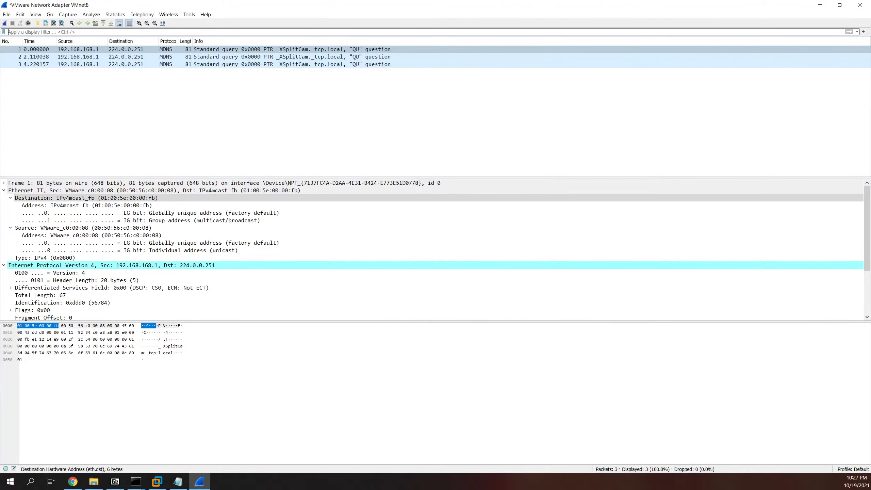
Step: Reapply the icmp display filter and look over the saved capture filters list twice
{"action": "type", "text": "icmp"}
{"action": "key", "text": "Return"}
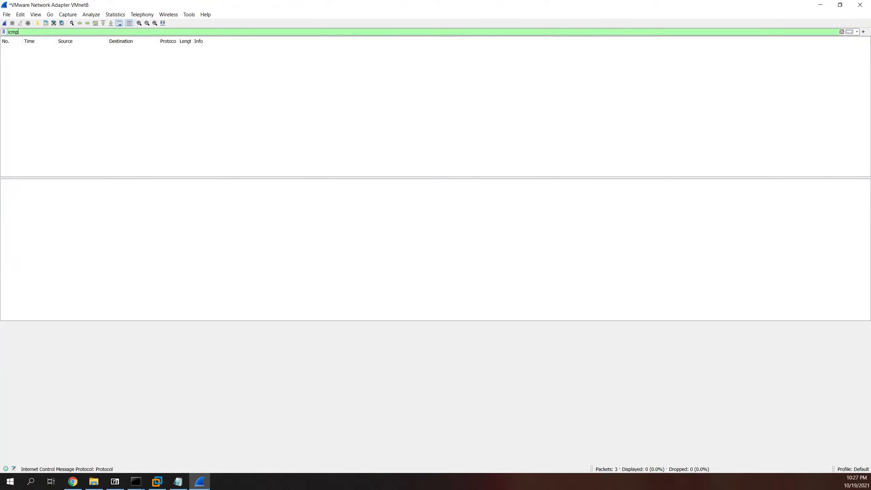
{"action": "left_click", "coordinate": [68, 15]}
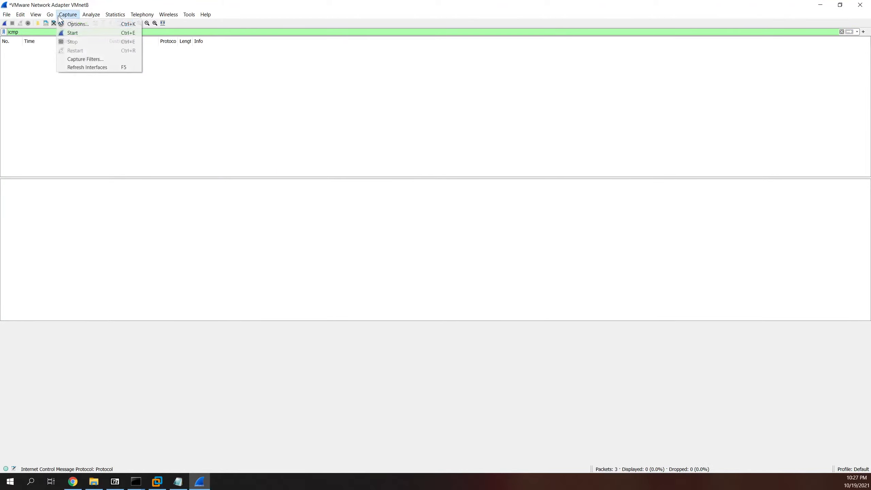
{"action": "left_click", "coordinate": [82, 58]}
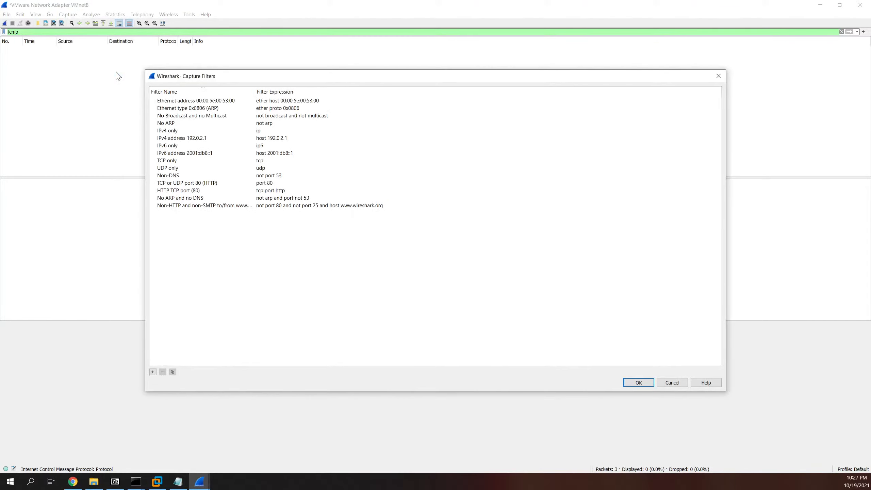
{"action": "left_click", "coordinate": [671, 383]}
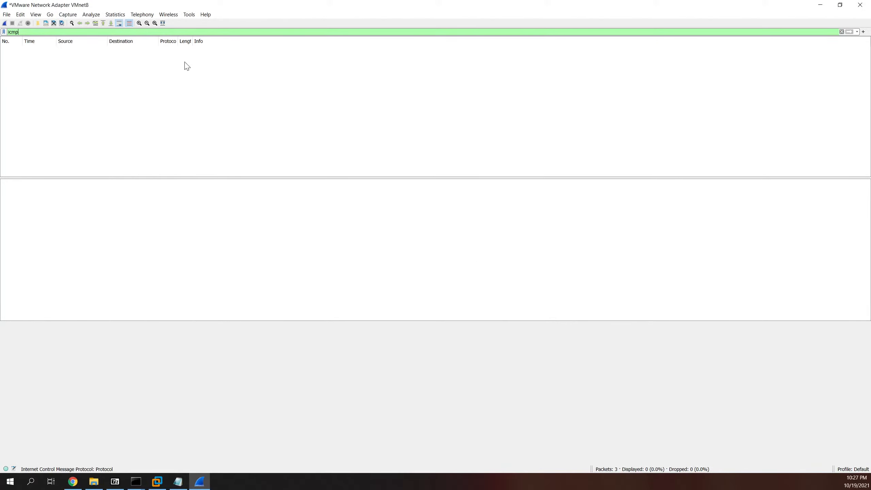
{"action": "left_click", "coordinate": [68, 14]}
{"action": "left_click", "coordinate": [82, 59]}
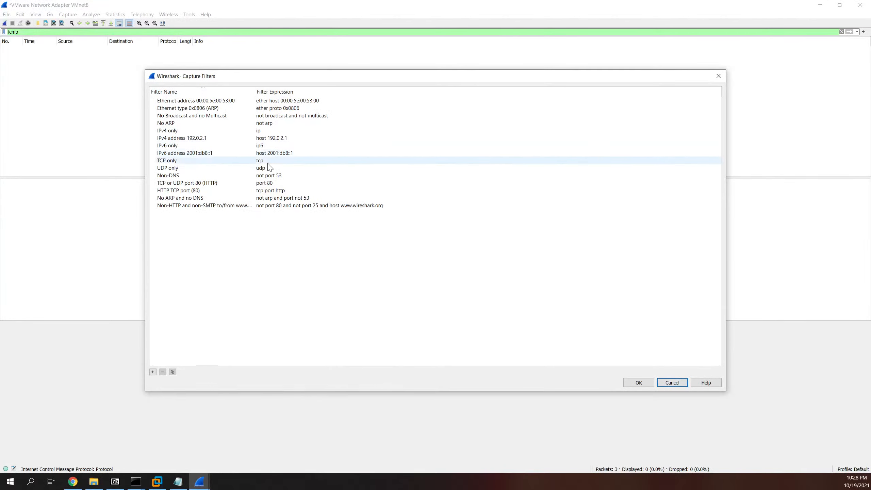
{"action": "left_click", "coordinate": [671, 383]}
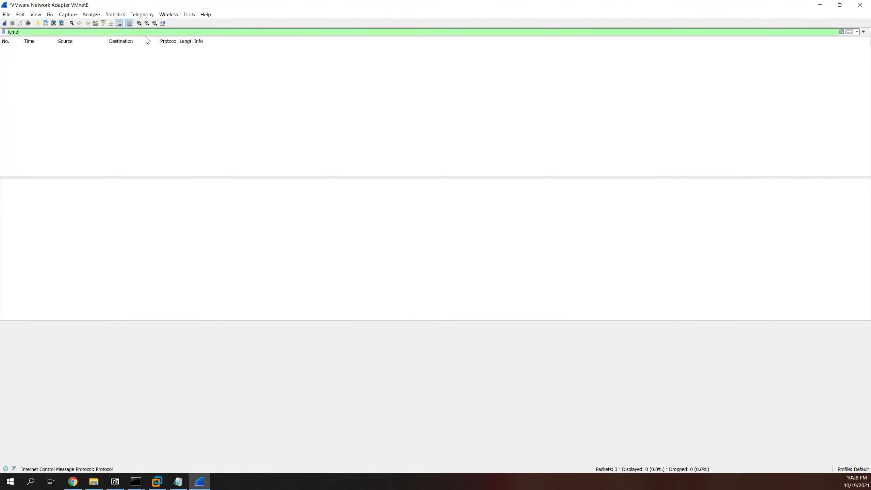
Step: Start a new capture on the Wi-Fi interface from Capture Options, discarding the old packets
{"action": "left_click", "coordinate": [50, 15]}
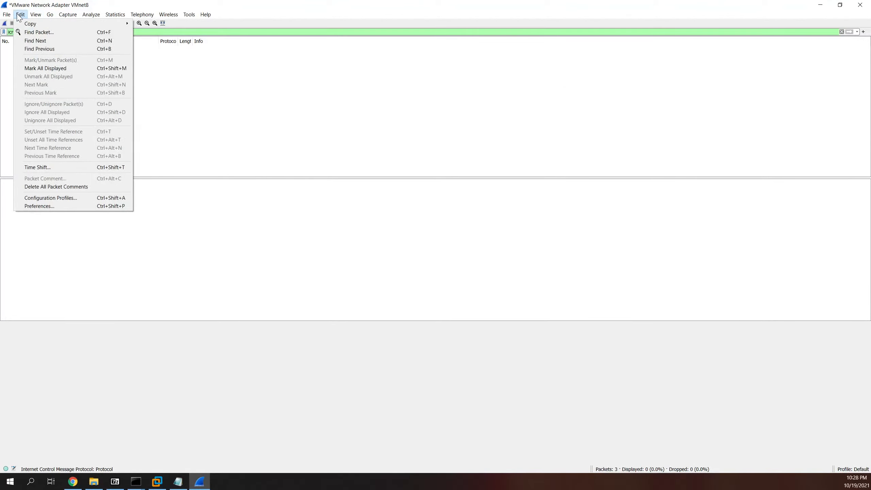
{"action": "mouse_move", "coordinate": [6, 14]}
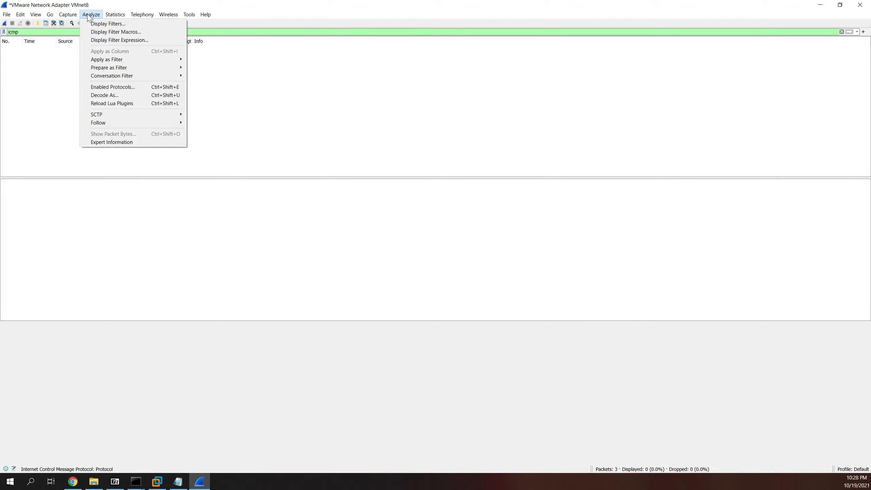
{"action": "mouse_move", "coordinate": [68, 14]}
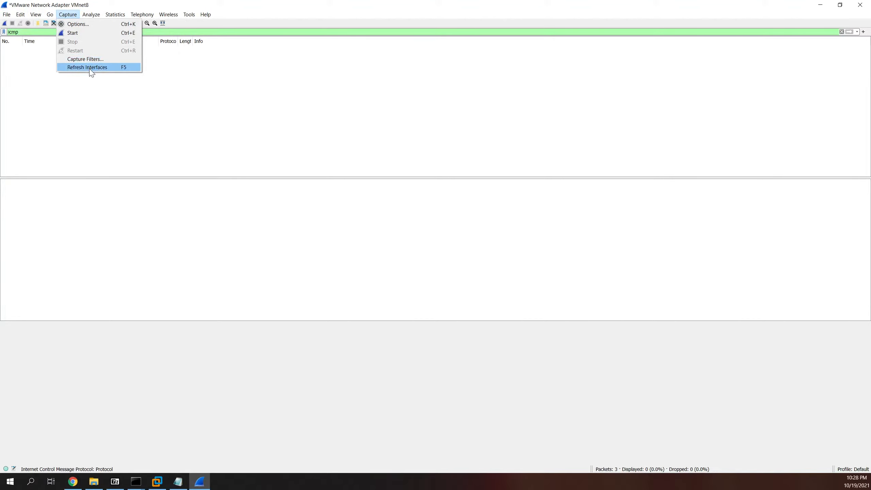
{"action": "left_click", "coordinate": [88, 25]}
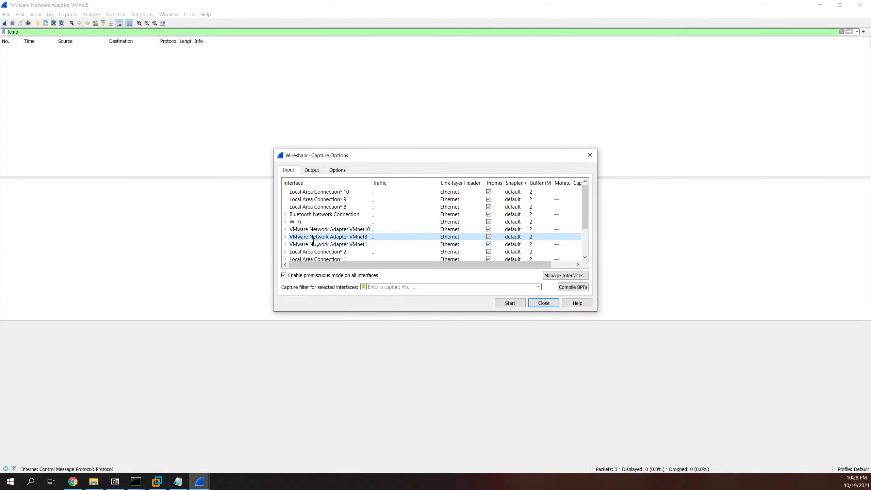
{"action": "scroll", "coordinate": [330, 234], "scroll_direction": "down", "scroll_amount": 1}
{"action": "scroll", "coordinate": [331, 234], "scroll_direction": "down", "scroll_amount": 1}
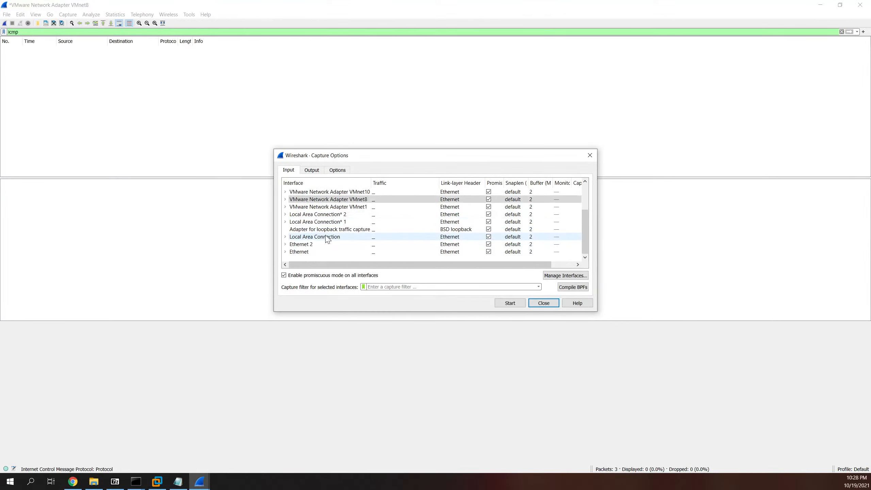
{"action": "scroll", "coordinate": [332, 237], "scroll_direction": "up", "scroll_amount": 2}
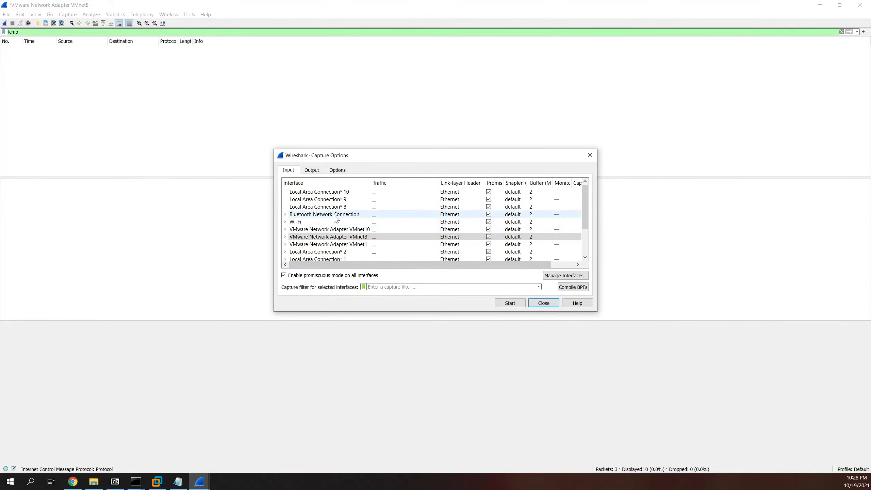
{"action": "left_click", "coordinate": [309, 222]}
{"action": "left_click", "coordinate": [509, 302]}
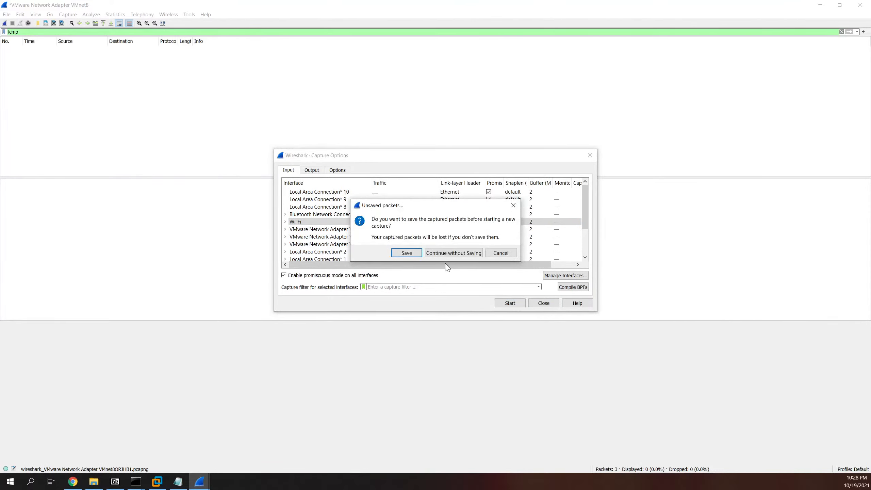
{"action": "left_click", "coordinate": [444, 254]}
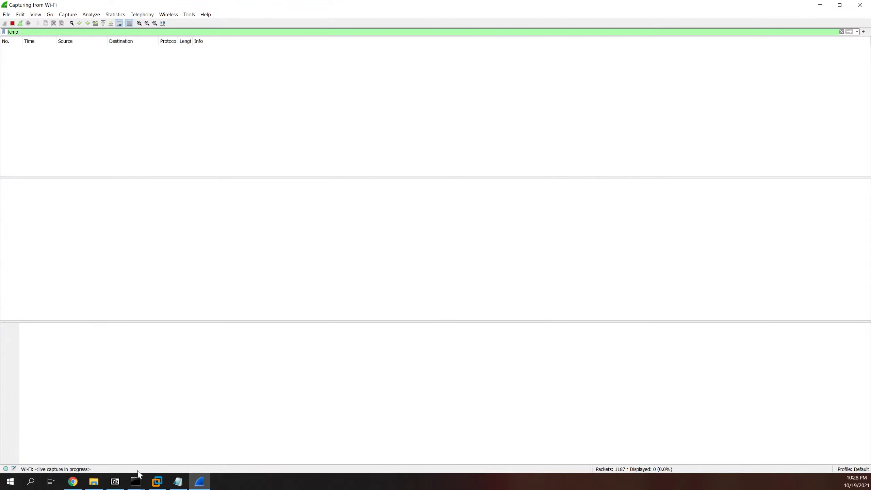
Step: List the ARP table with arp -a in the Administrator Command Prompt
{"action": "mouse_move", "coordinate": [139, 488]}
{"action": "left_click", "coordinate": [161, 425]}
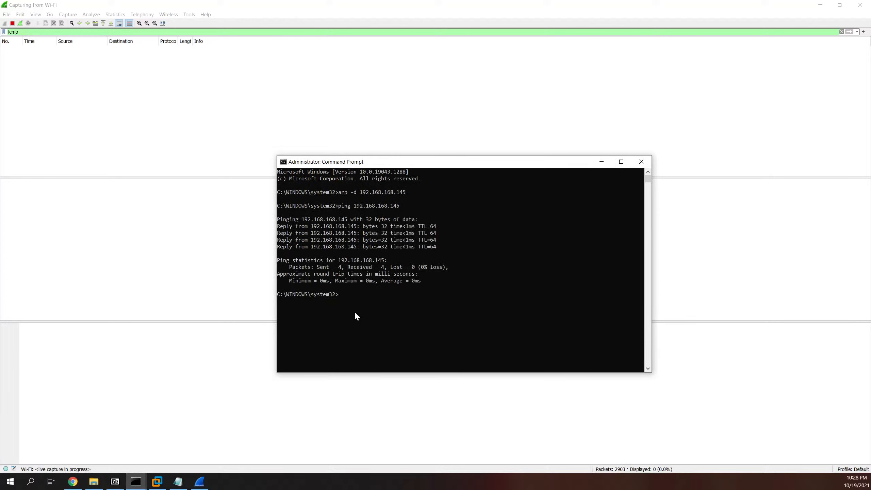
{"action": "type", "text": "arp -a"}
{"action": "key", "text": "Return"}
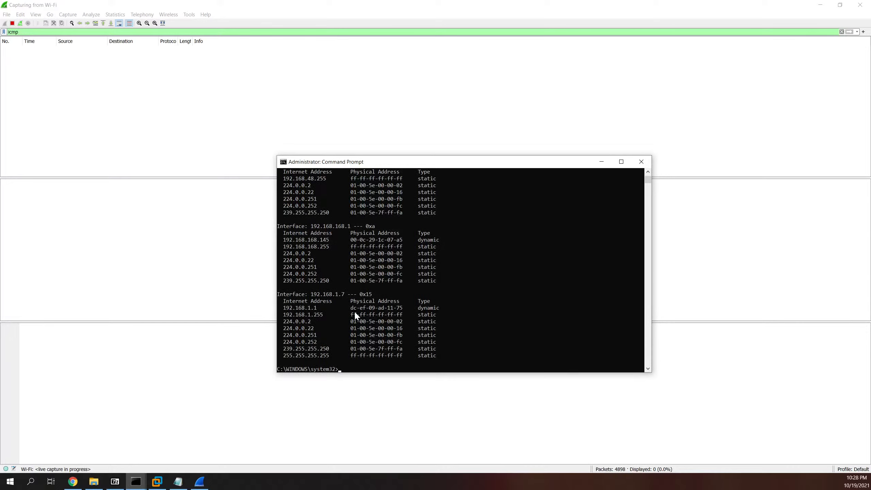
{"action": "scroll", "coordinate": [354, 310], "scroll_direction": "up", "scroll_amount": 7}
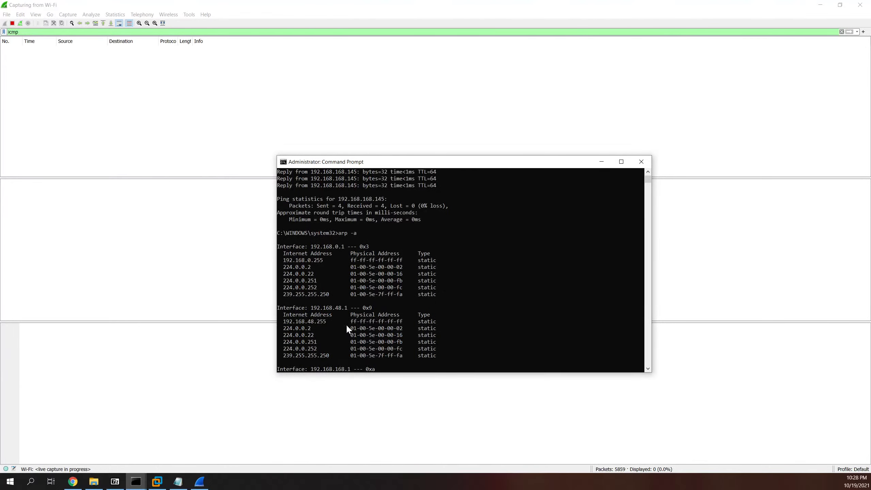
{"action": "scroll", "coordinate": [346, 329], "scroll_direction": "down", "scroll_amount": 2}
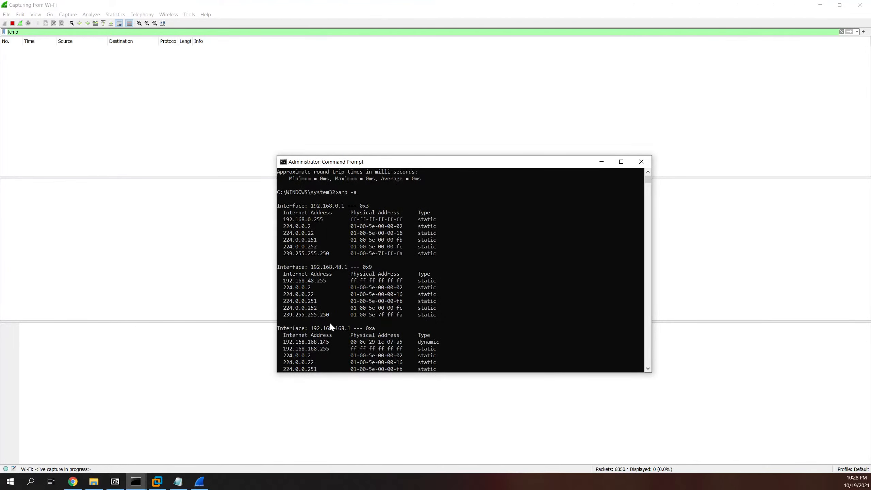
{"action": "scroll", "coordinate": [325, 328], "scroll_direction": "down", "scroll_amount": 1}
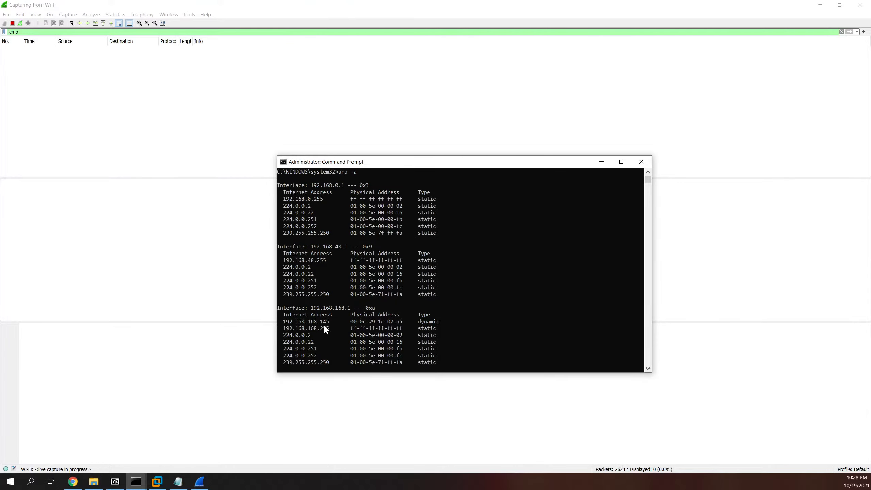
{"action": "scroll", "coordinate": [324, 326], "scroll_direction": "down", "scroll_amount": 4}
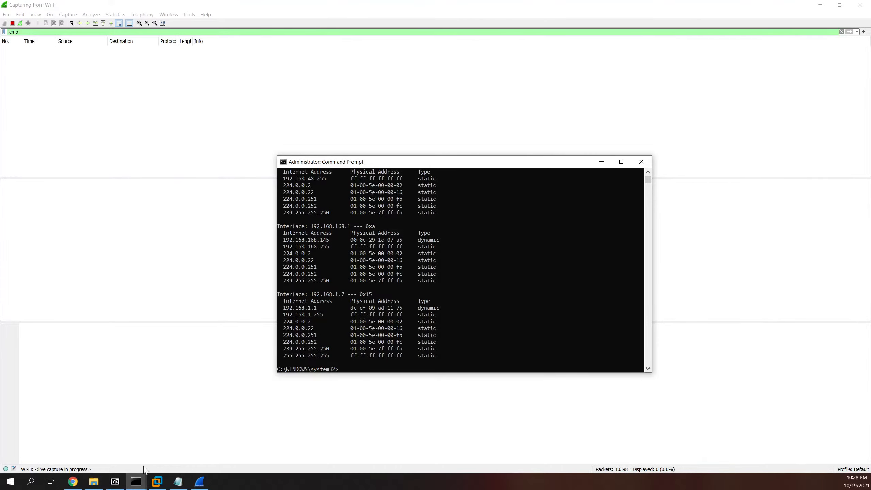
Step: Run ipconfig in the regular Command Prompt
{"action": "left_click", "coordinate": [136, 481]}
{"action": "left_click", "coordinate": [92, 435]}
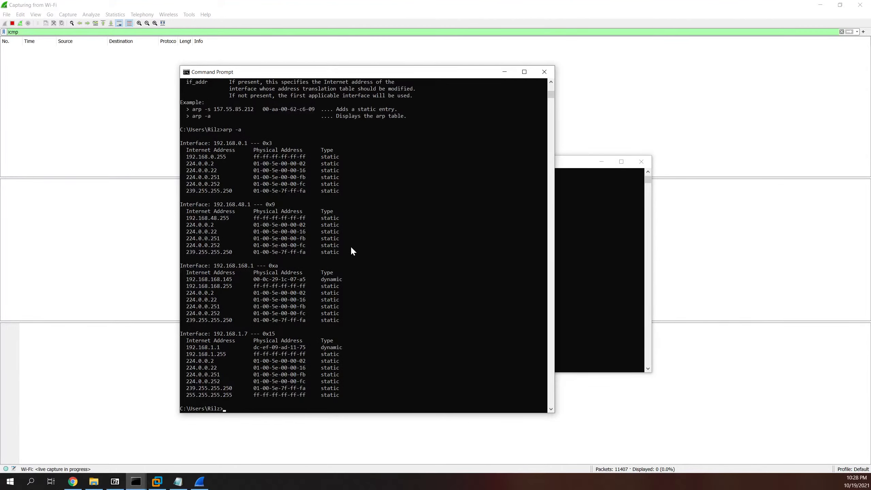
{"action": "type", "text": "ipconfig"}
{"action": "key", "text": "Return"}
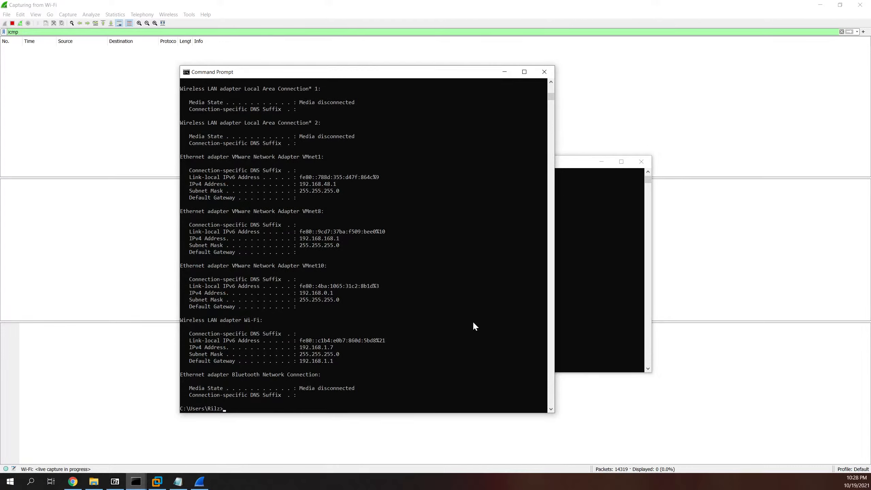
Step: Delete the cached ARP entry for 192.168.1.1 in the administrator prompt
{"action": "left_click", "coordinate": [600, 285]}
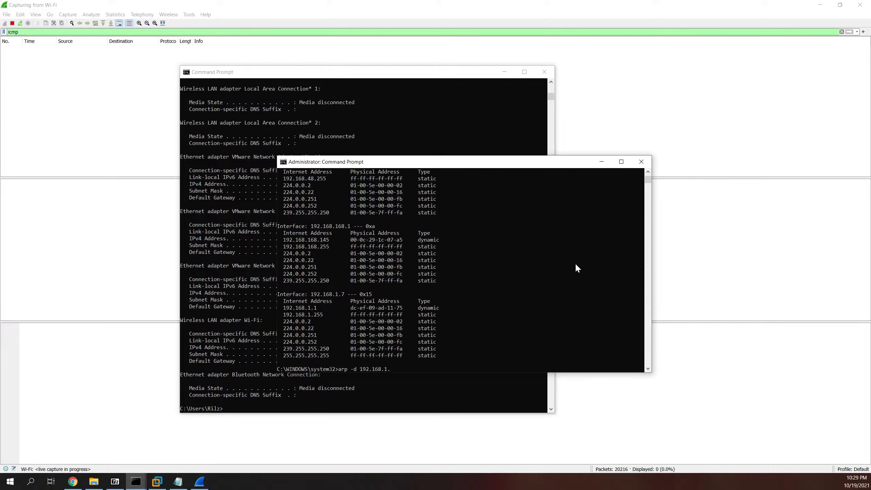
{"action": "type", "text": "1"}
{"action": "key", "text": "Return"}
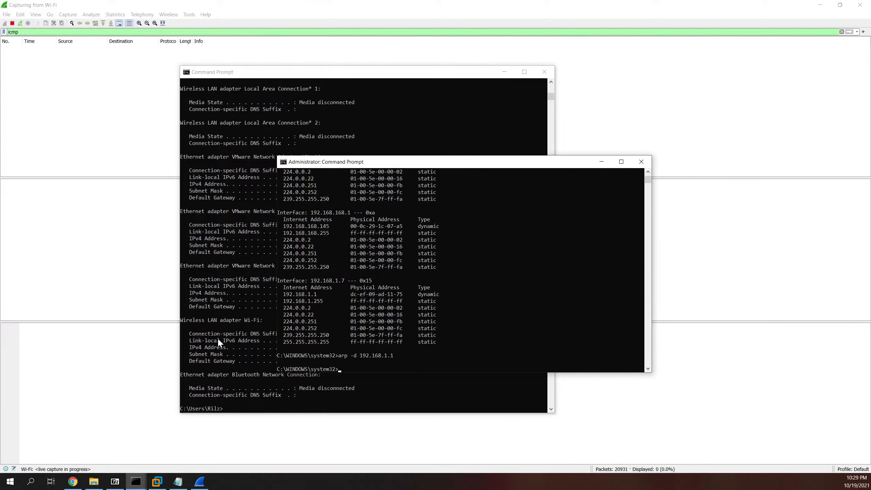
Step: Ping 192.168.1.1 from the regular prompt, getting 4 of 4 replies
{"action": "left_click", "coordinate": [211, 320]}
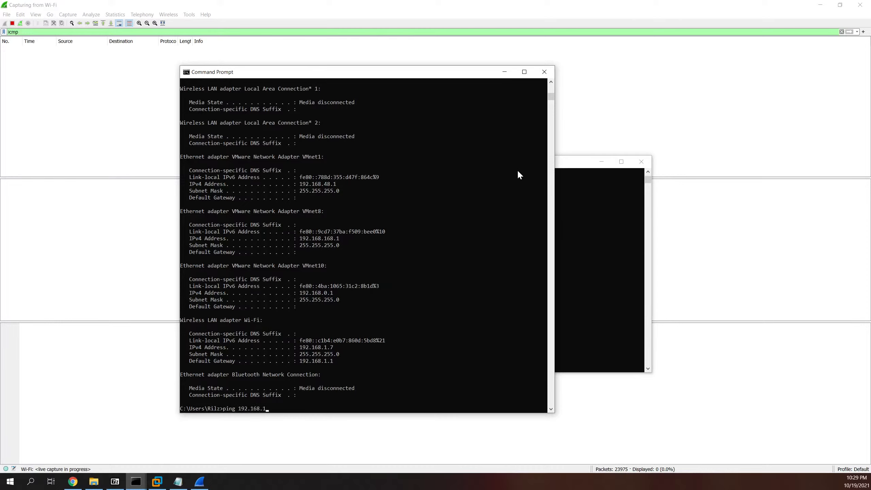
{"action": "type", "text": "ping 192.168.1.1"}
{"action": "key", "text": "Return"}
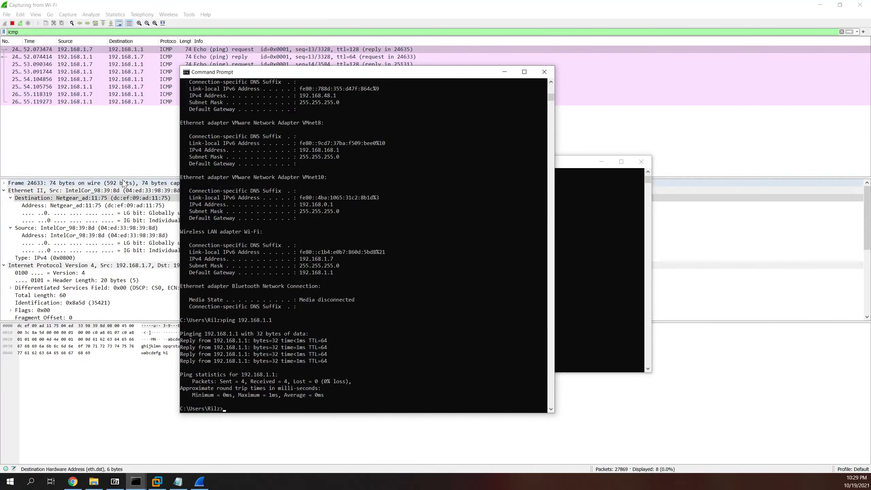
Step: In Wireshark, step through the four echo requests and four replies, ending on the first request
{"action": "left_click", "coordinate": [167, 142]}
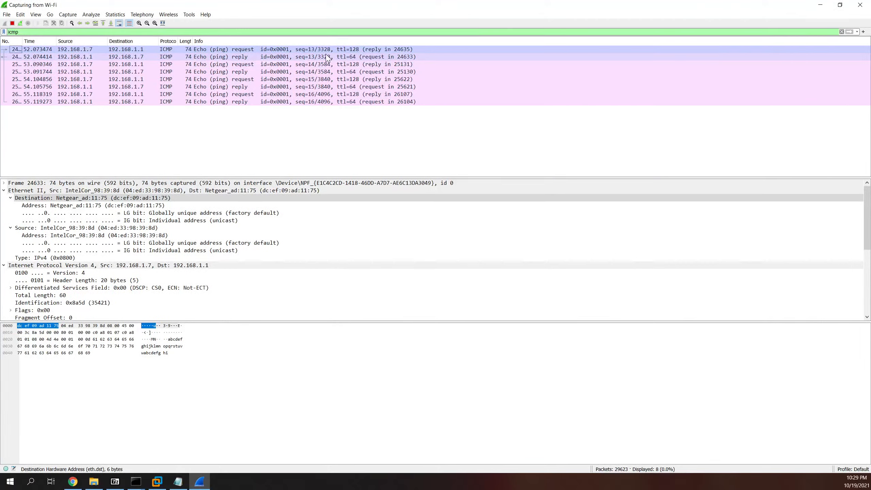
{"action": "left_click", "coordinate": [292, 50]}
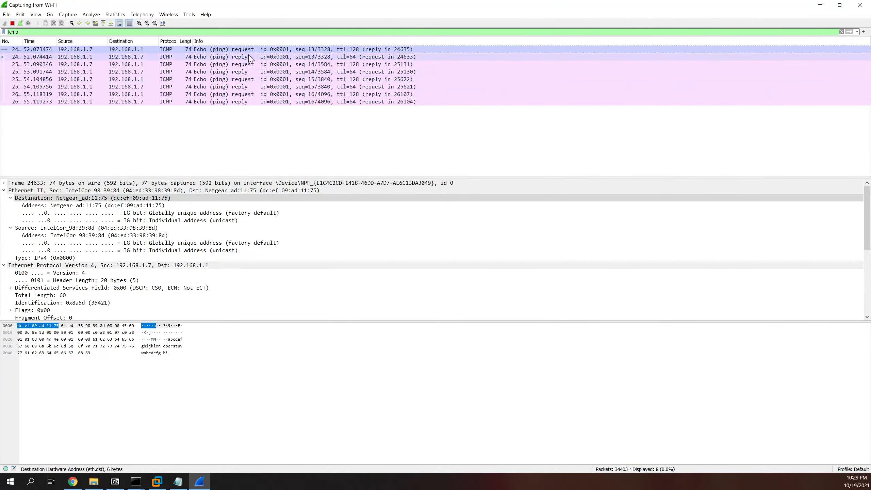
{"action": "left_click", "coordinate": [254, 65]}
{"action": "left_click", "coordinate": [242, 79]}
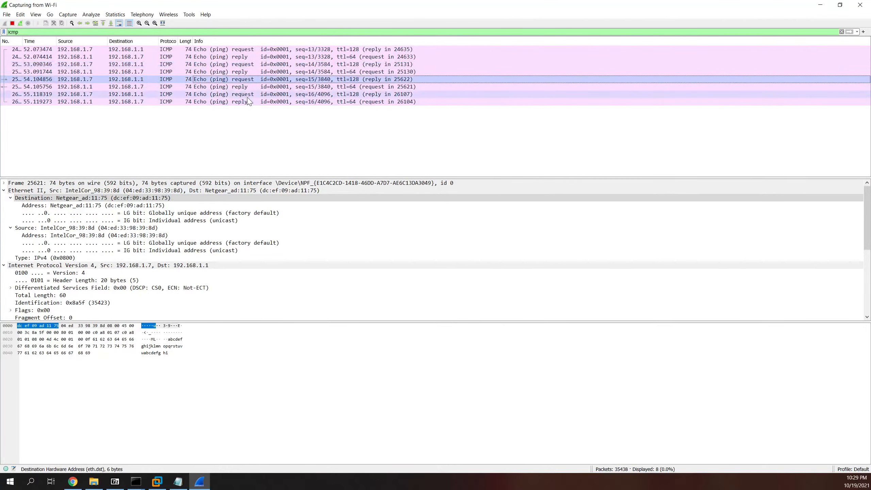
{"action": "left_click", "coordinate": [237, 94]}
{"action": "left_click", "coordinate": [241, 57]}
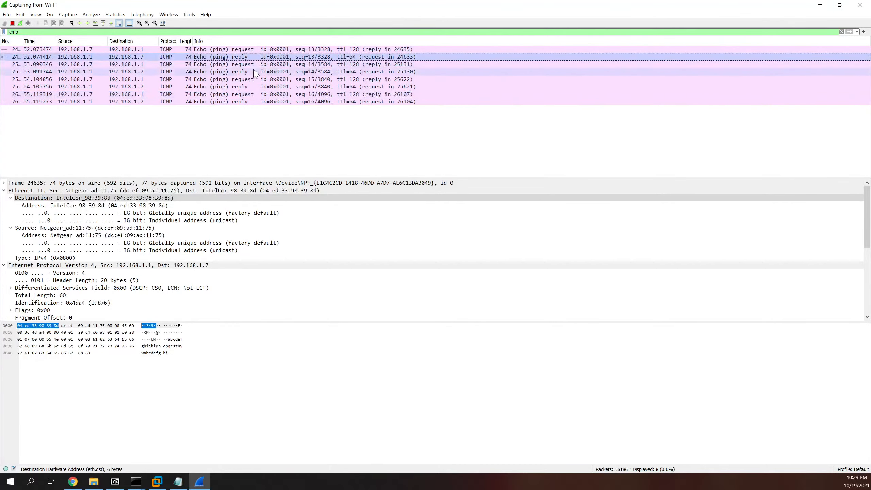
{"action": "left_click", "coordinate": [247, 71]}
{"action": "left_click", "coordinate": [249, 85]}
{"action": "left_click", "coordinate": [243, 102]}
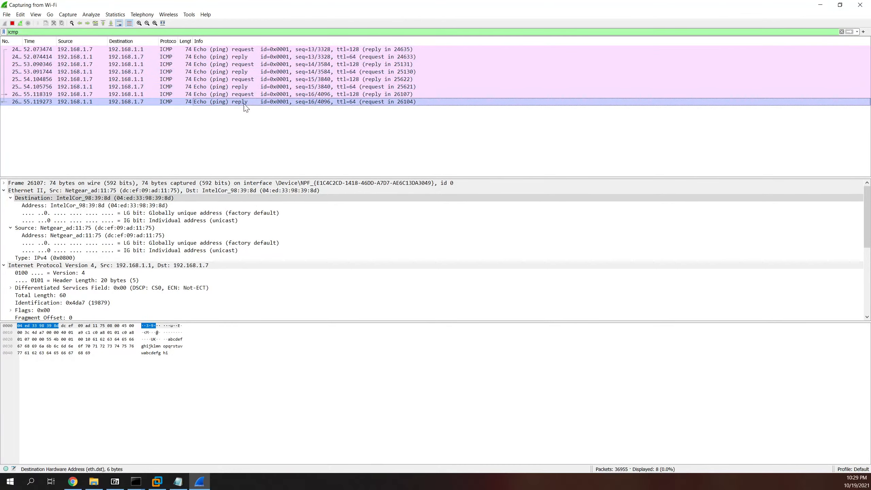
{"action": "left_click", "coordinate": [243, 51]}
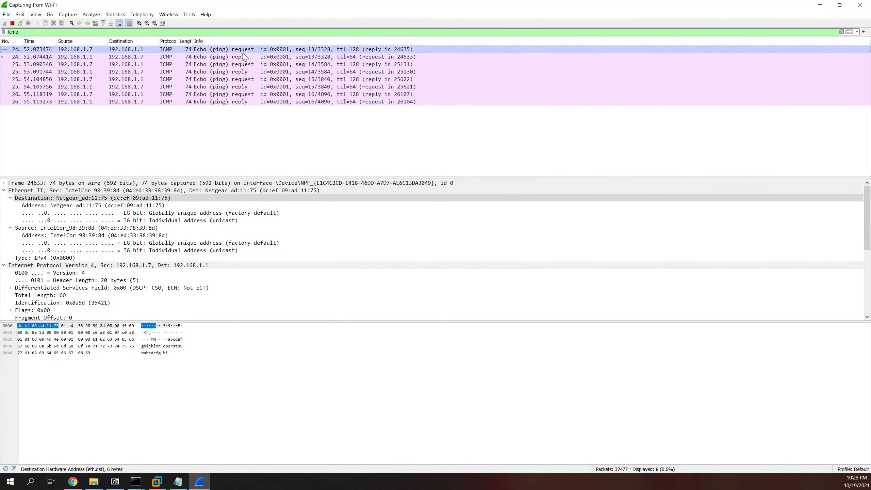
Step: Collapse Ethernet II, IPv4 and ICMP, check Frame, then leave only Ethernet II expanded
{"action": "left_click", "coordinate": [5, 190]}
{"action": "left_click", "coordinate": [3, 197]}
{"action": "left_click", "coordinate": [3, 206]}
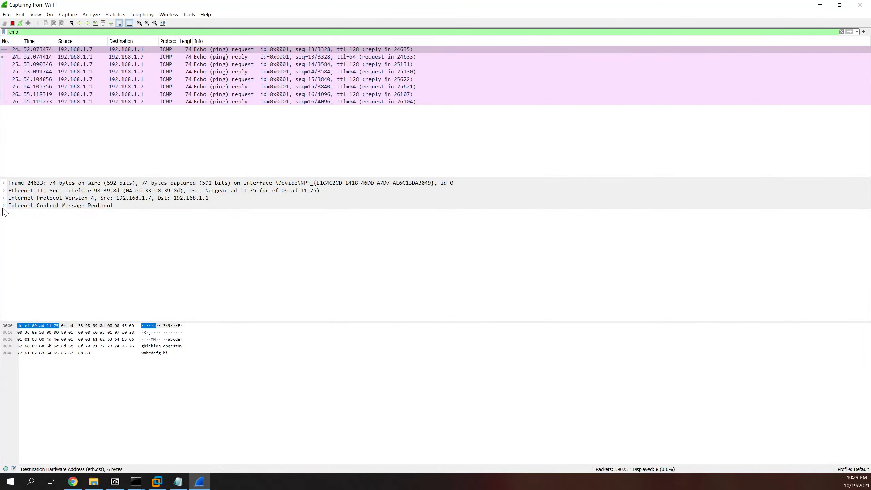
{"action": "left_click", "coordinate": [3, 183]}
{"action": "scroll", "coordinate": [96, 210], "scroll_direction": "down", "scroll_amount": 1}
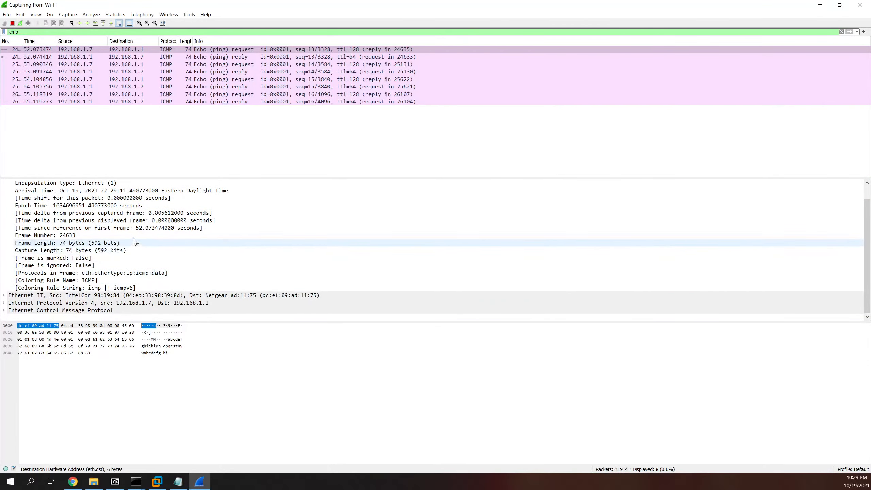
{"action": "scroll", "coordinate": [192, 240], "scroll_direction": "up", "scroll_amount": 1}
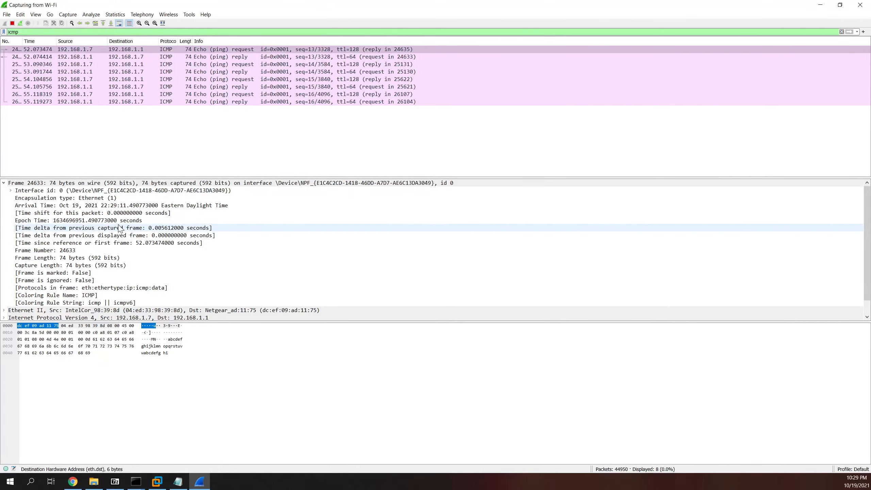
{"action": "left_click", "coordinate": [4, 182]}
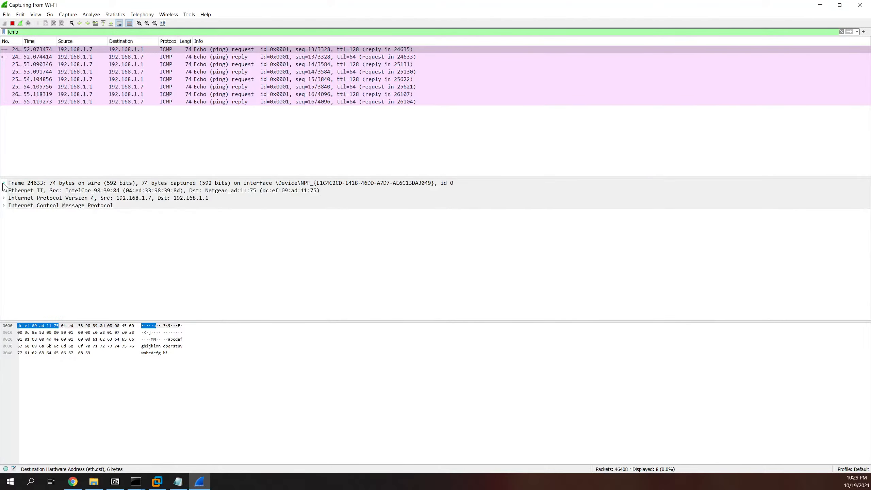
{"action": "left_click", "coordinate": [4, 190]}
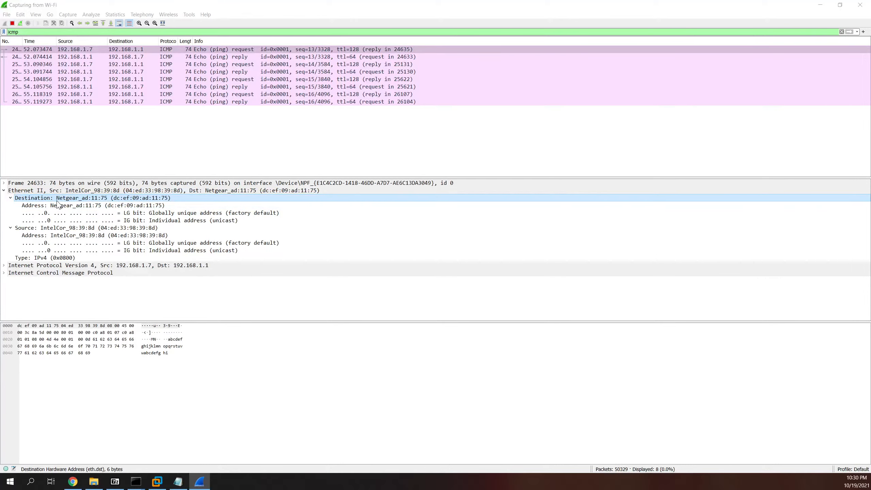
Step: Select the Ethernet II Destination field to highlight bytes dc ef 09 ad 11 75 in the hex dump
{"action": "left_click", "coordinate": [74, 198]}
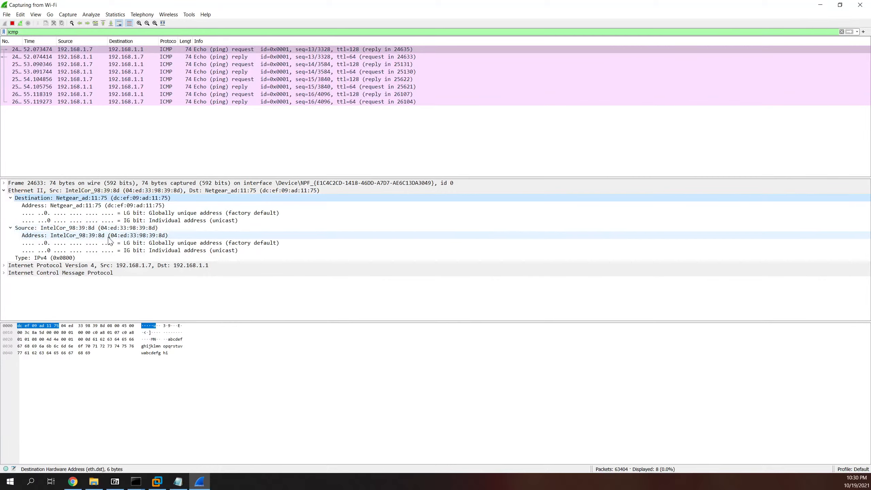
{"action": "left_click", "coordinate": [178, 481]}
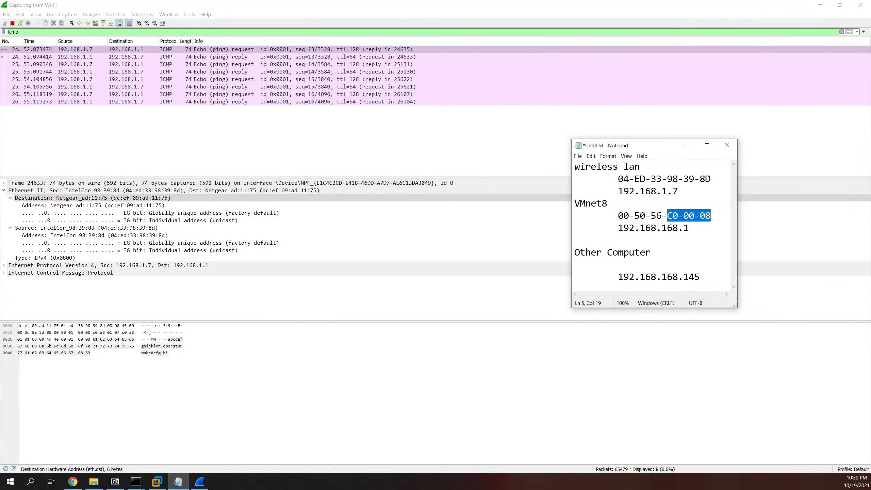
{"action": "left_click_drag", "start_coordinate": [667, 179], "coordinate": [711, 178]}
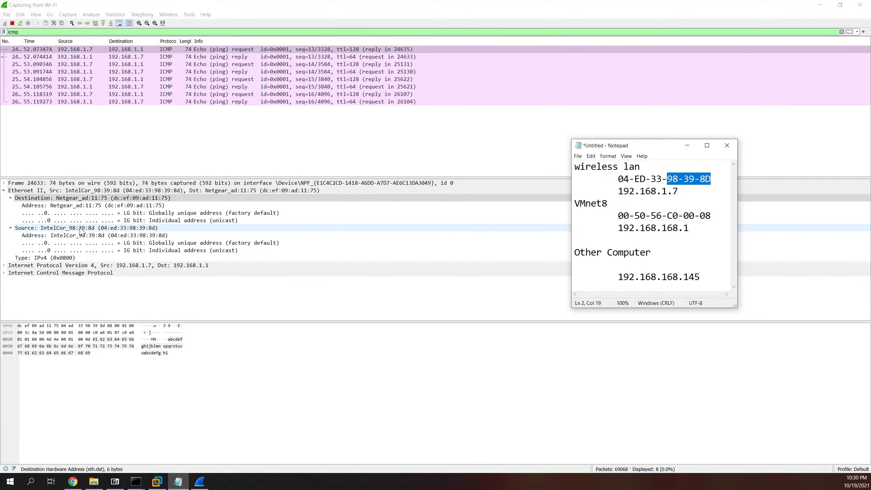
{"action": "left_click", "coordinate": [150, 295]}
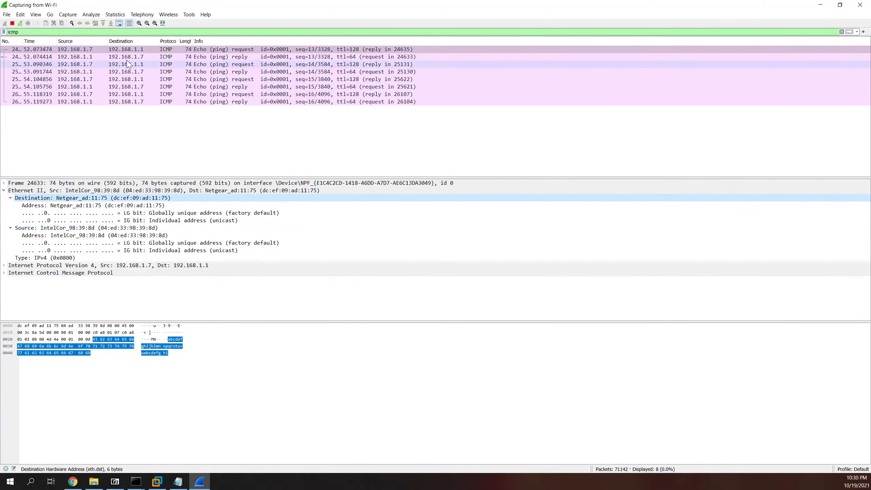
Step: Sort the packet list by Info, then restore it to capture order
{"action": "left_click", "coordinate": [245, 42]}
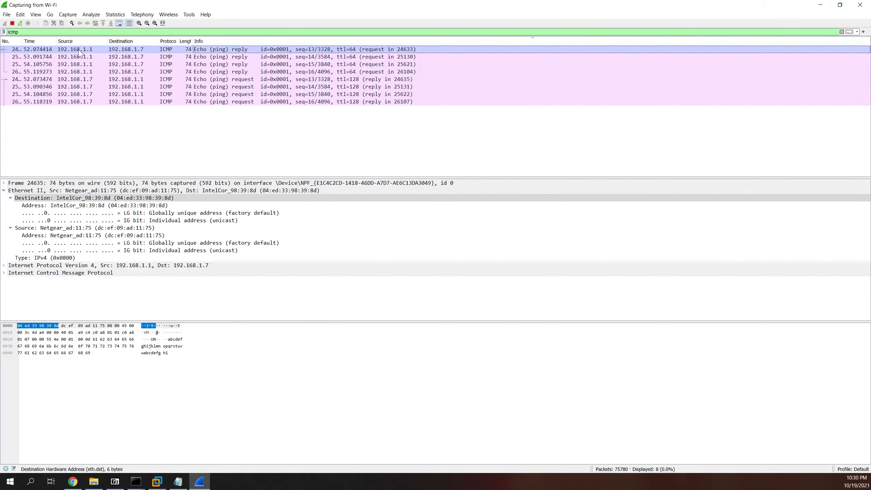
{"action": "left_click", "coordinate": [13, 44]}
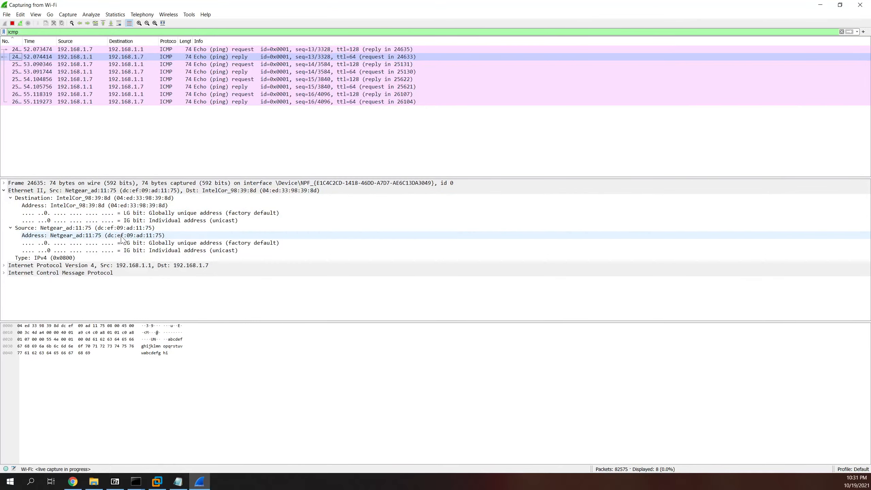
Step: Expand the echo reply's IPv4 header and scroll through its fields
{"action": "left_click", "coordinate": [4, 266]}
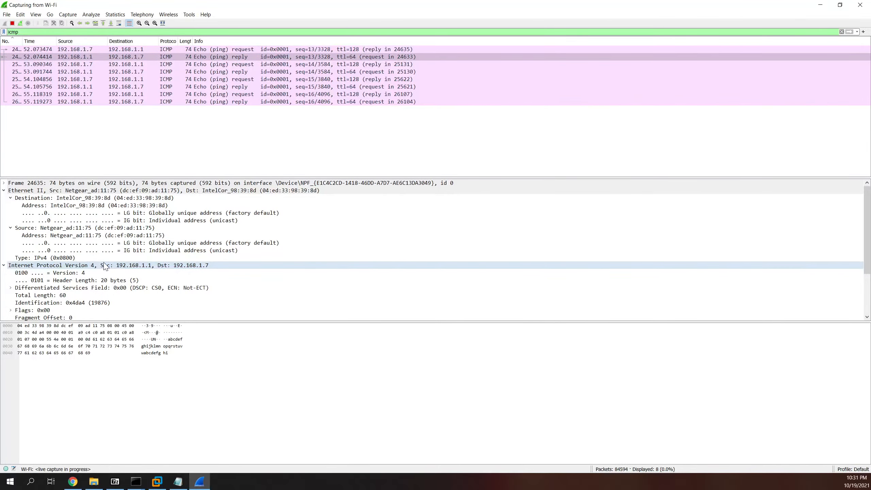
{"action": "scroll", "coordinate": [137, 268], "scroll_direction": "down", "scroll_amount": 2}
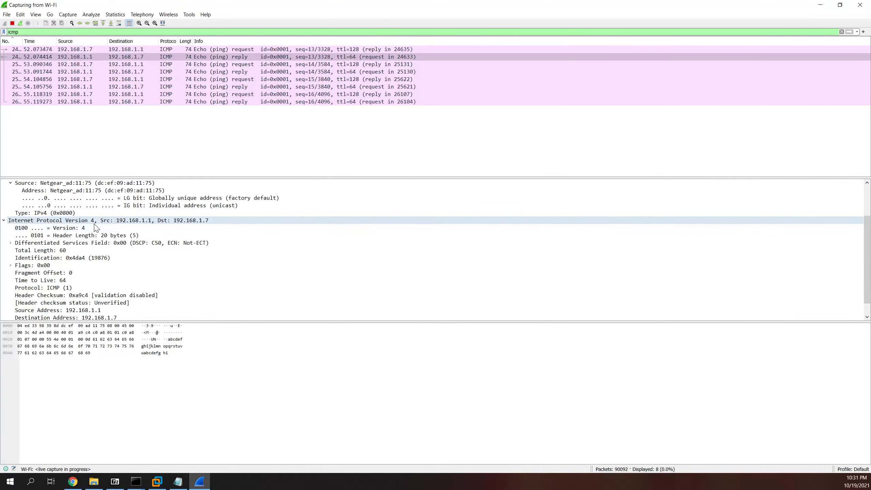
{"action": "scroll", "coordinate": [92, 229], "scroll_direction": "down", "scroll_amount": 1}
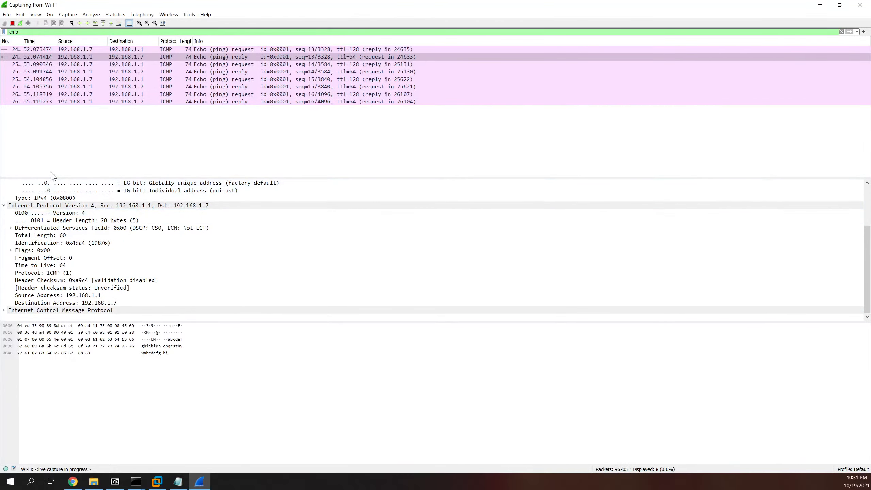
{"action": "scroll", "coordinate": [48, 282], "scroll_direction": "up", "scroll_amount": 3}
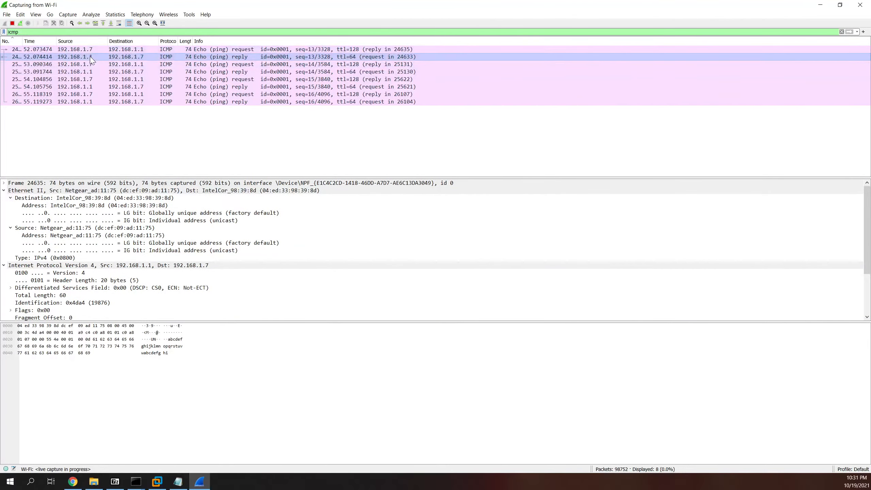
Step: Select the first echo request and review its IPv4 fields: TTL 128, 192.168.1.7 to 192.168.1.1
{"action": "left_click", "coordinate": [97, 49]}
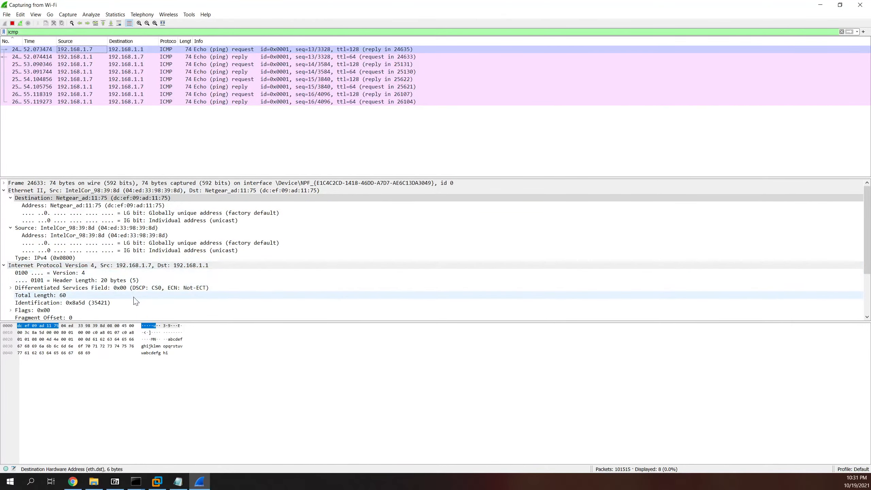
{"action": "scroll", "coordinate": [127, 288], "scroll_direction": "down", "scroll_amount": 1}
{"action": "scroll", "coordinate": [127, 288], "scroll_direction": "down", "scroll_amount": 2}
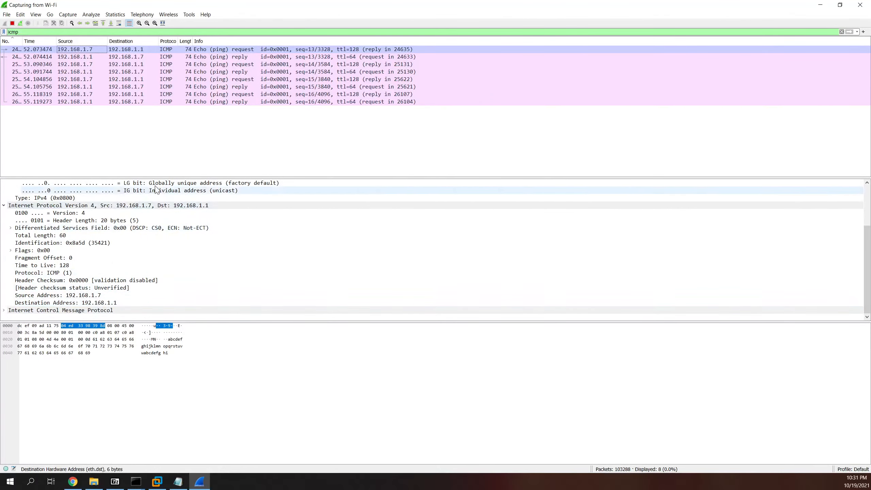
Step: Replace the icmp display filter with arp
{"action": "left_click_drag", "start_coordinate": [26, 32], "coordinate": [9, 32]}
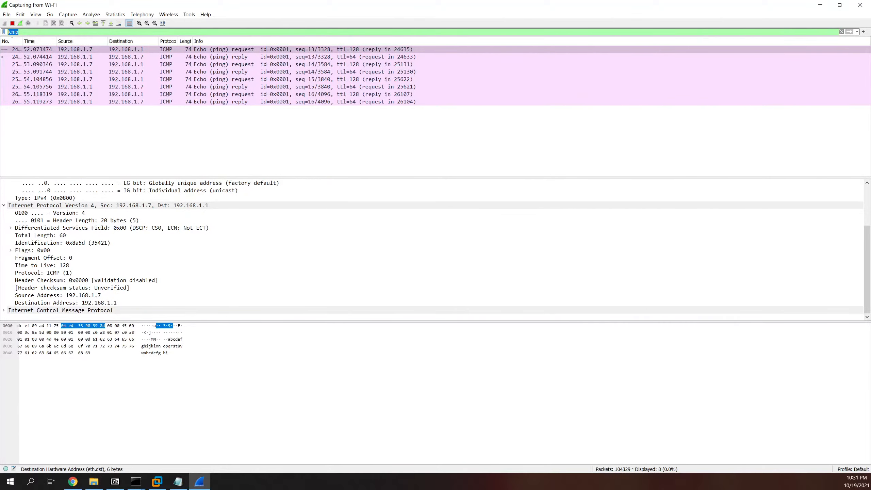
{"action": "type", "text": "arp"}
{"action": "key", "text": "Return"}
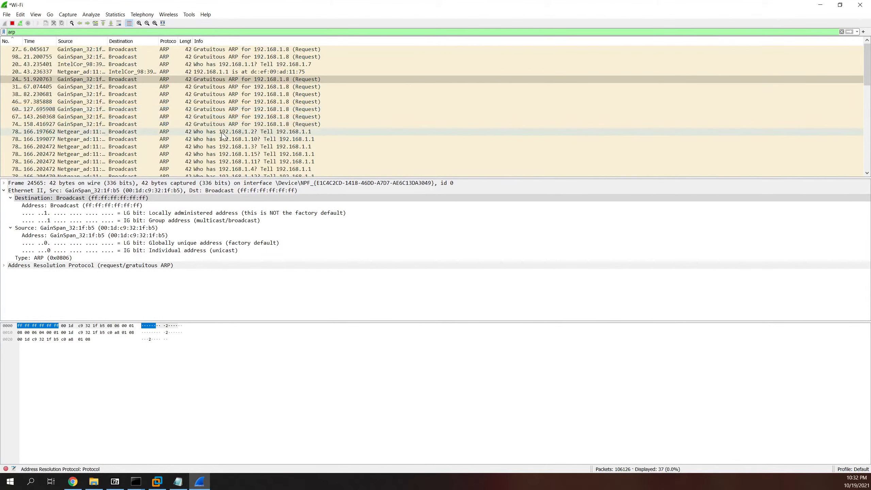
Step: Select the ARP request 'Who has 192.168.1.1? Tell 192.168.1.7'
{"action": "scroll", "coordinate": [168, 120], "scroll_direction": "down", "scroll_amount": 7}
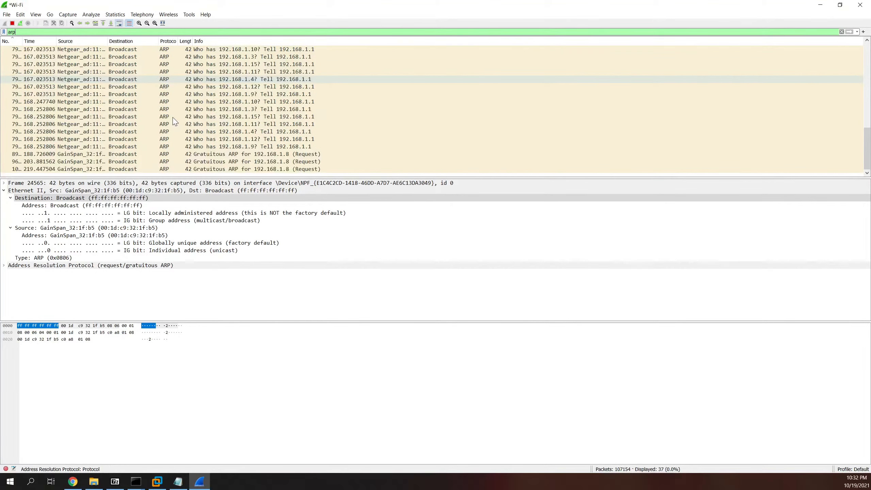
{"action": "scroll", "coordinate": [166, 120], "scroll_direction": "up", "scroll_amount": 5}
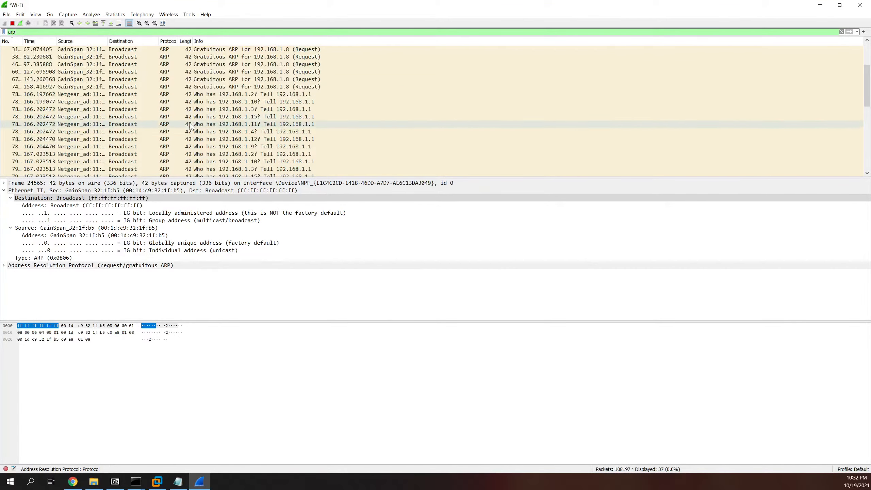
{"action": "scroll", "coordinate": [216, 130], "scroll_direction": "up", "scroll_amount": 2}
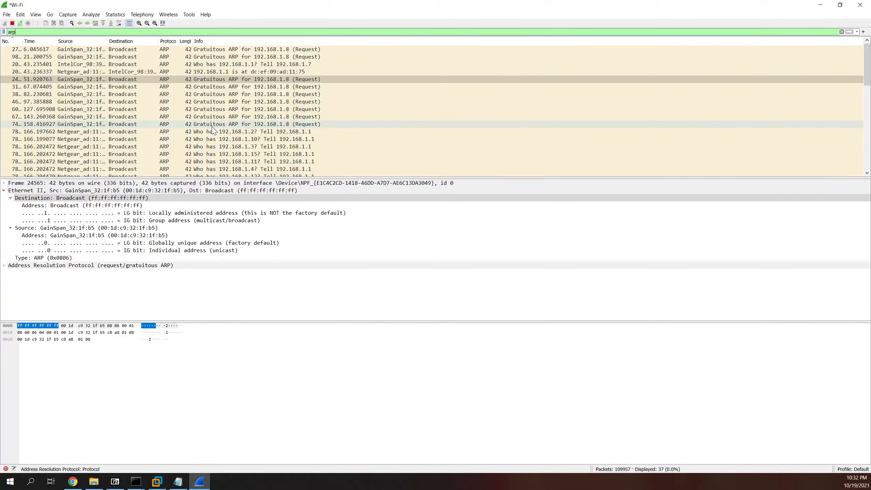
{"action": "scroll", "coordinate": [212, 130], "scroll_direction": "down", "scroll_amount": 5}
{"action": "scroll", "coordinate": [206, 127], "scroll_direction": "up", "scroll_amount": 5}
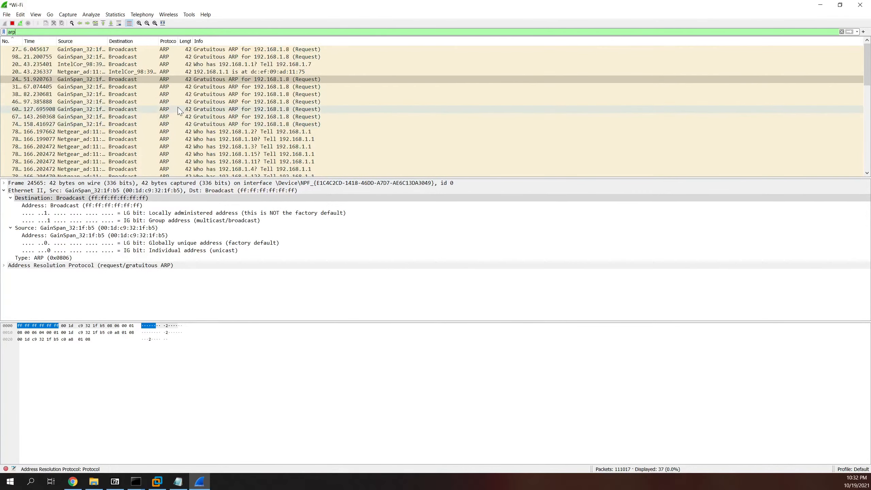
{"action": "scroll", "coordinate": [178, 111], "scroll_direction": "down", "scroll_amount": 5}
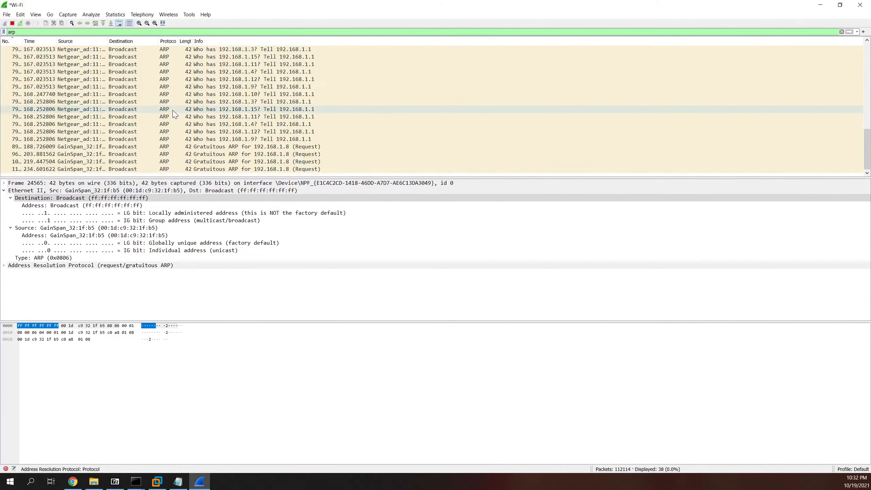
{"action": "scroll", "coordinate": [137, 86], "scroll_direction": "up", "scroll_amount": 5}
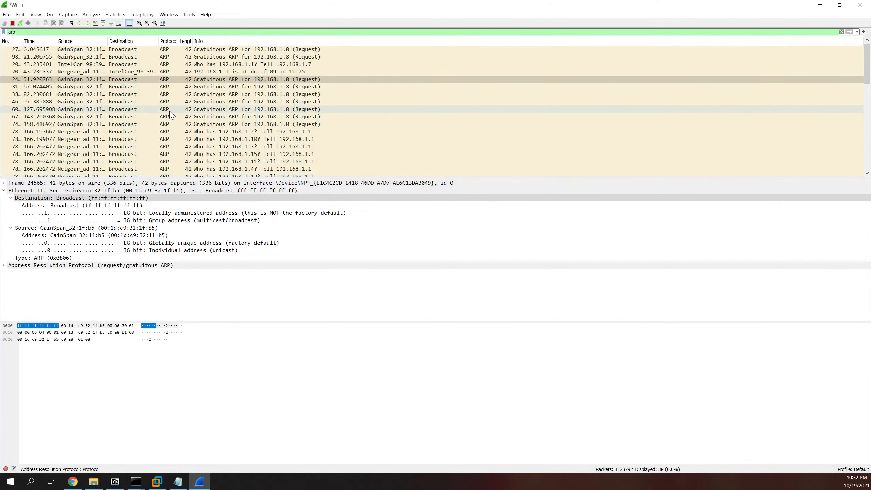
{"action": "left_click", "coordinate": [118, 66]}
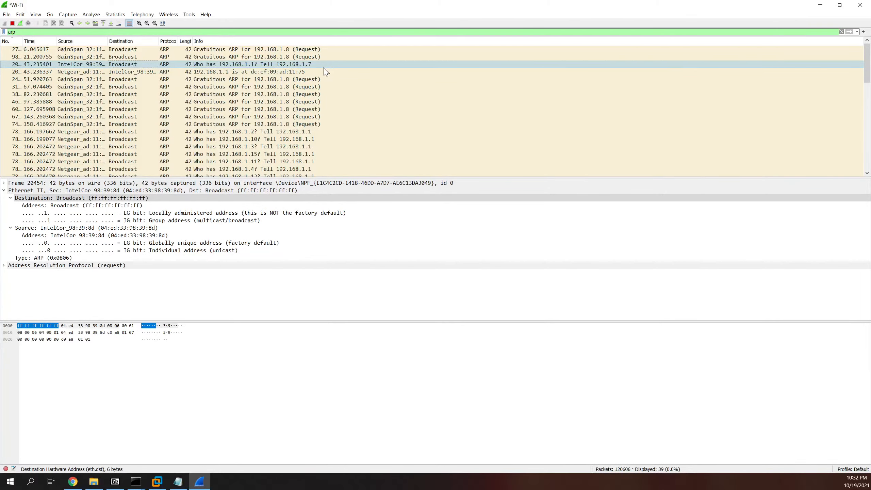
Step: Select the ARP reply '192.168.1.1 is at dc:ef:09:ad:11:75', then bring Command Prompt forward
{"action": "left_click", "coordinate": [162, 72]}
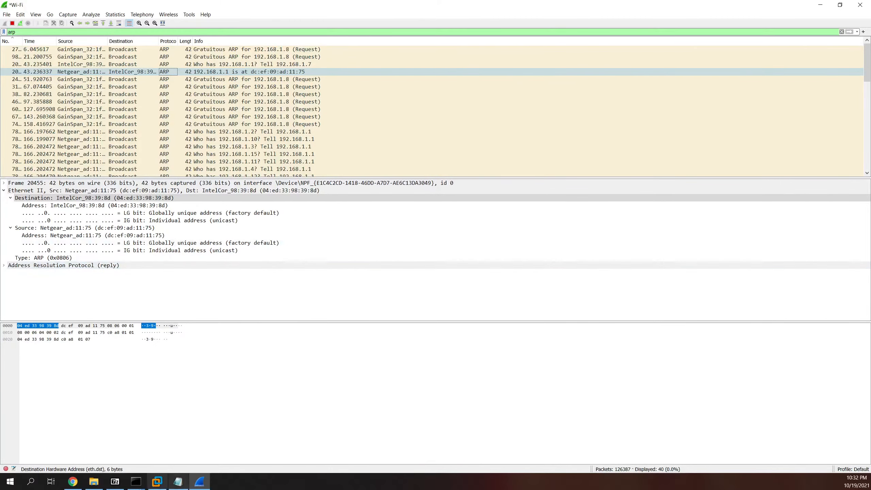
{"action": "left_click", "coordinate": [135, 481]}
{"action": "left_click", "coordinate": [117, 442]}
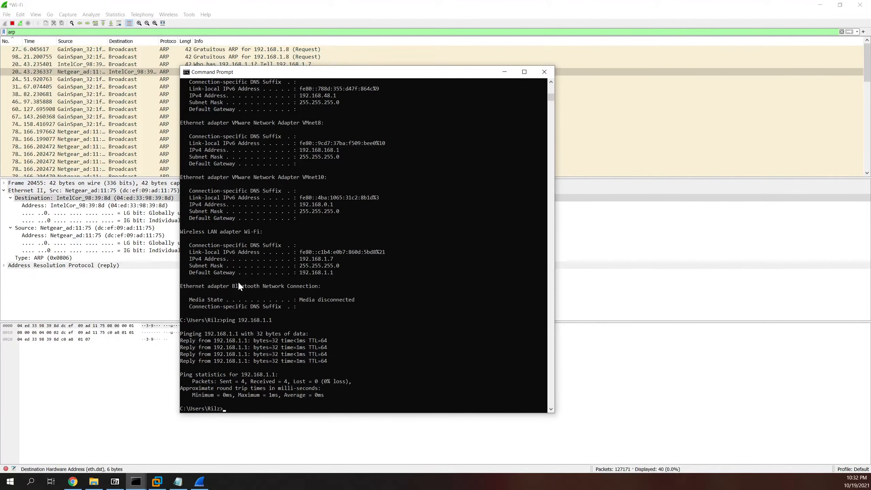
Step: Run arp -a to show 192.168.1.1 as a dynamic entry, then move the console aside for Wireshark
{"action": "key", "text": "Up"}
{"action": "key", "text": "Escape"}
{"action": "type", "text": "arp -a"}
{"action": "key", "text": "Return"}
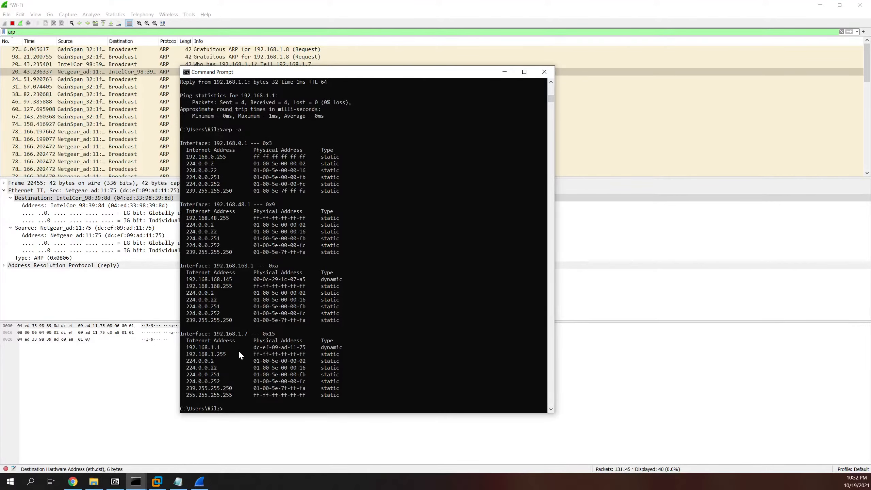
{"action": "left_click_drag", "start_coordinate": [304, 75], "coordinate": [268, 85]}
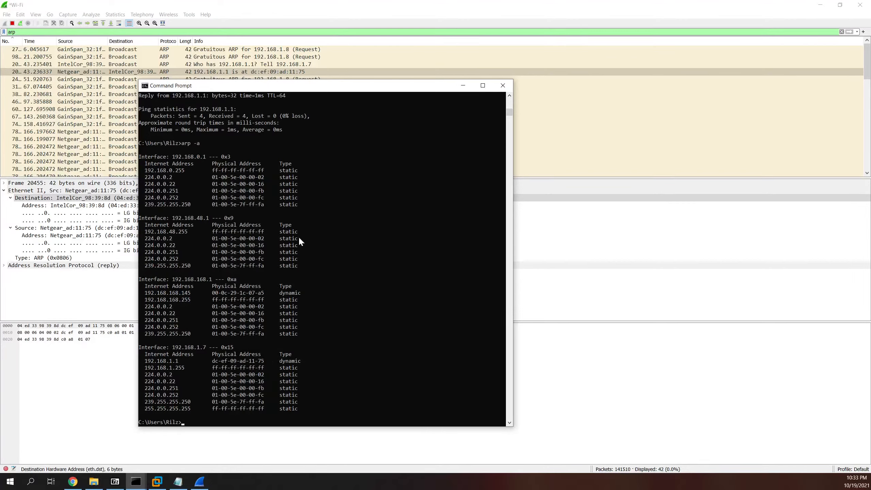
{"action": "left_click", "coordinate": [92, 304]}
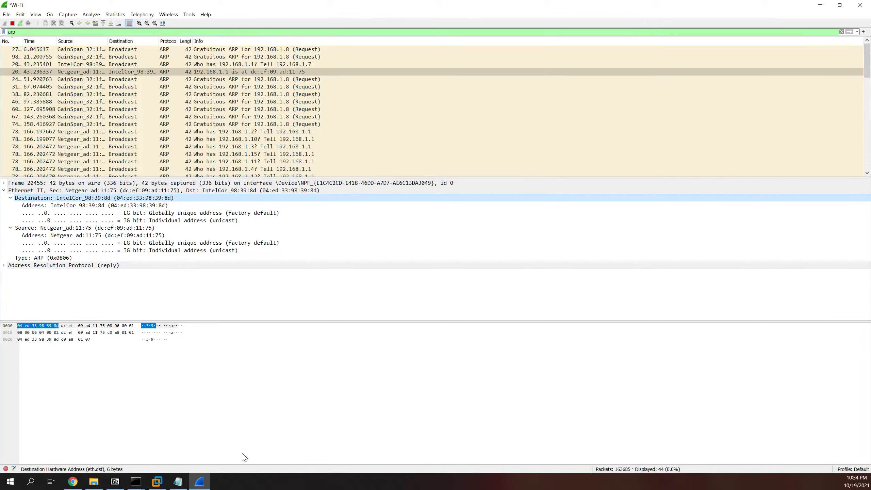
Step: Compare the wireless adapter's MAC address in Notepad, then reselect the 'Who has 192.168.1.1?' request
{"action": "left_click", "coordinate": [177, 482]}
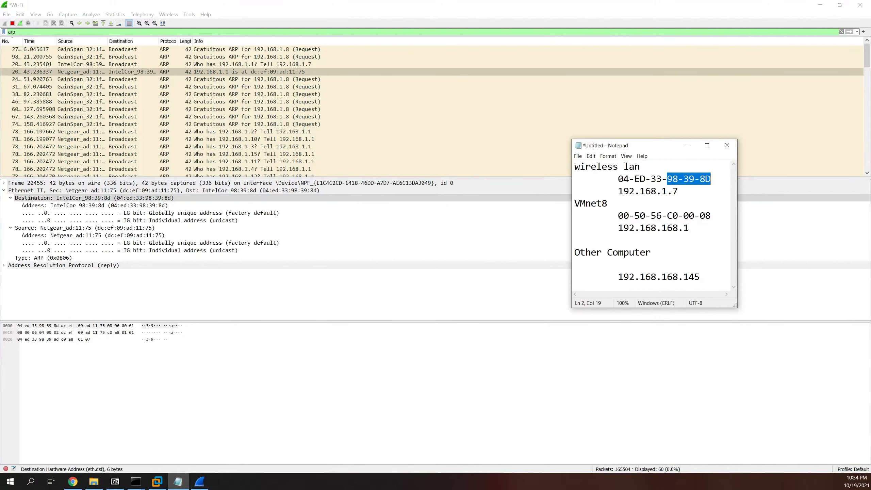
{"action": "left_click_drag", "start_coordinate": [617, 179], "coordinate": [692, 169]}
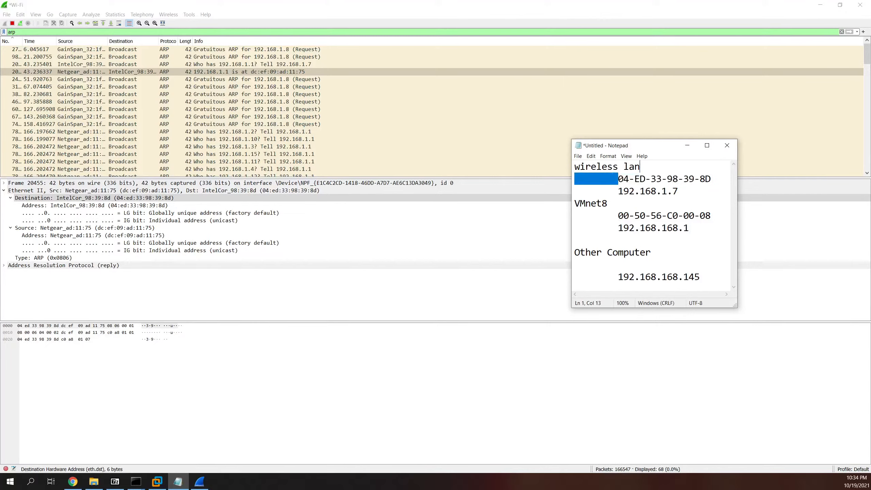
{"action": "left_click", "coordinate": [678, 191]}
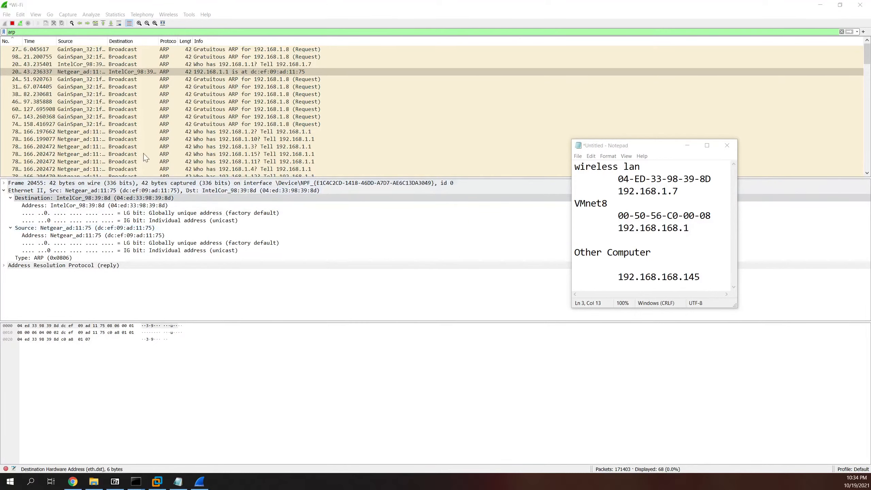
{"action": "left_click", "coordinate": [139, 74]}
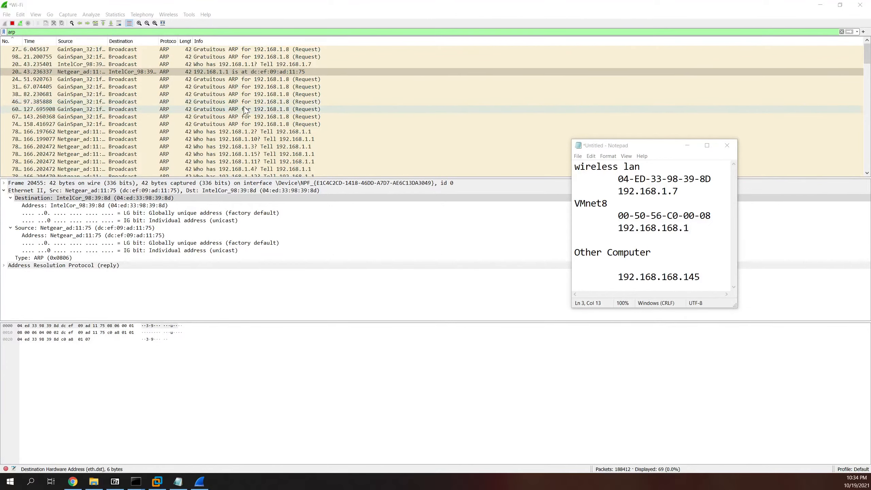
{"action": "left_click", "coordinate": [247, 65]}
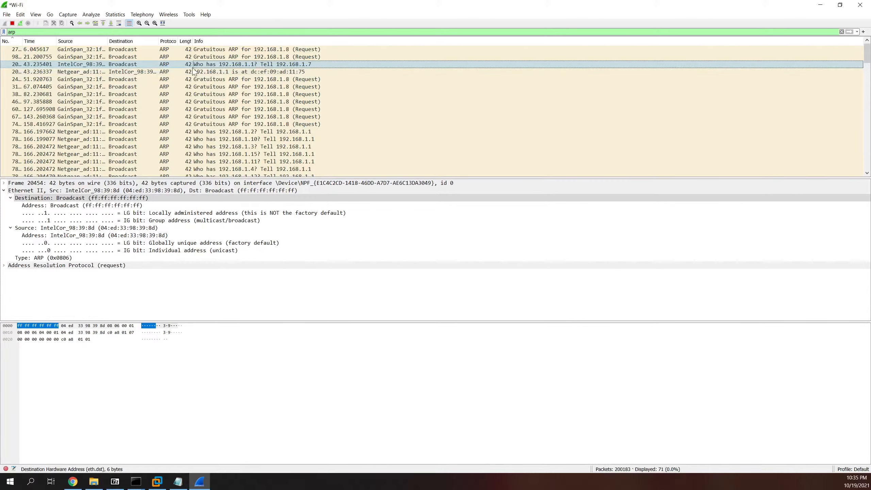
Step: Select the ARP reply '192.168.1.1 is at dc:ef:09:ad:11:75' to view its Ethernet II addresses
{"action": "left_click", "coordinate": [214, 71]}
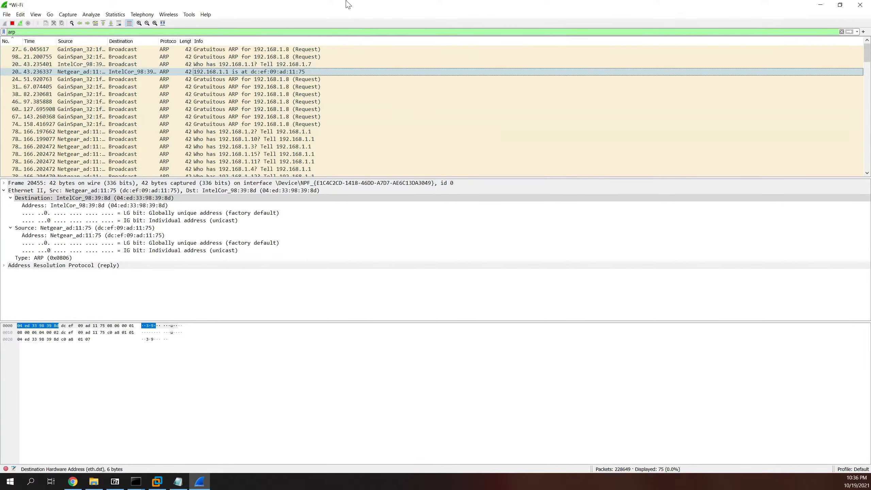
Step: Stop capturing, change the display filter from arp to icmp, and restart without saving
{"action": "left_click", "coordinate": [12, 23]}
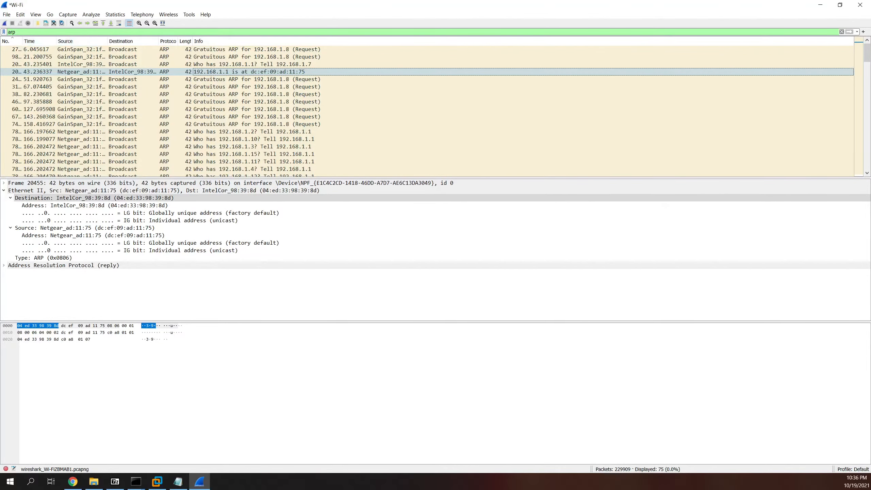
{"action": "double_click", "coordinate": [12, 32]}
{"action": "type", "text": "icmp"}
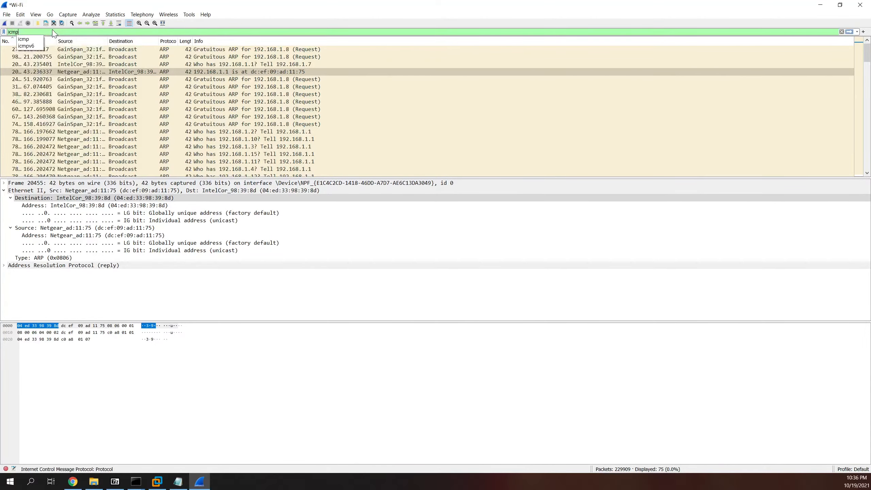
{"action": "key", "text": "Return"}
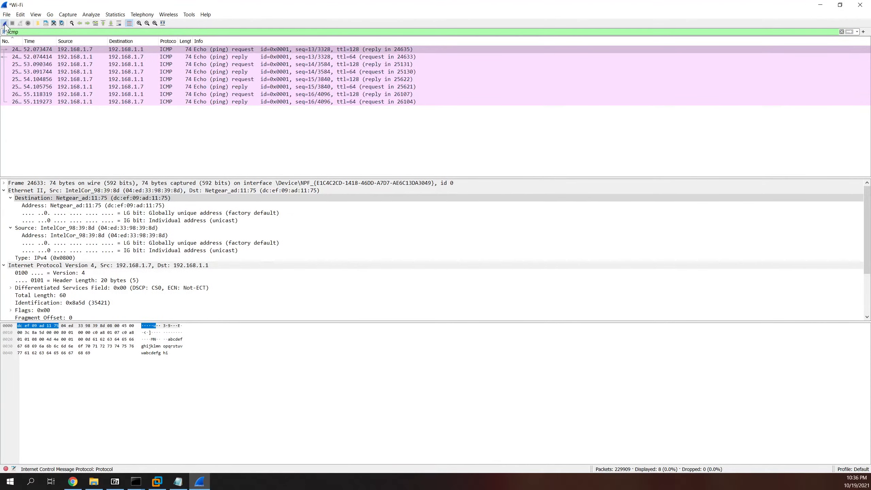
{"action": "left_click", "coordinate": [4, 23]}
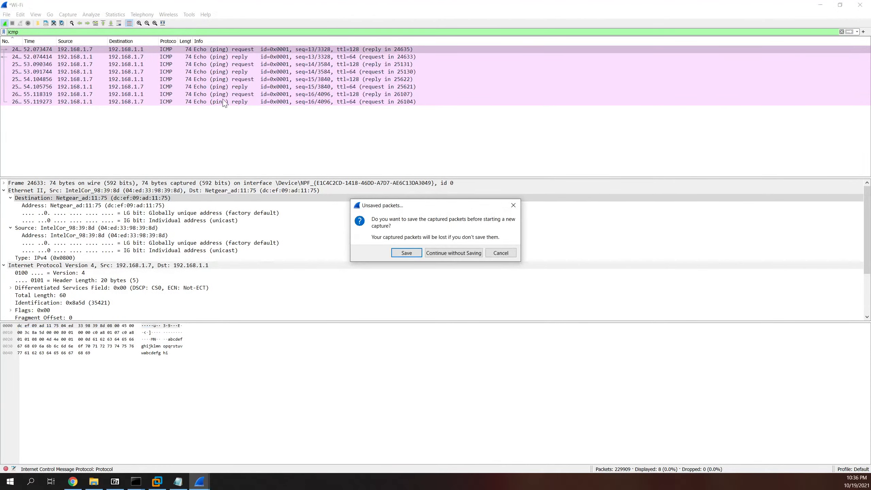
{"action": "left_click", "coordinate": [453, 253]}
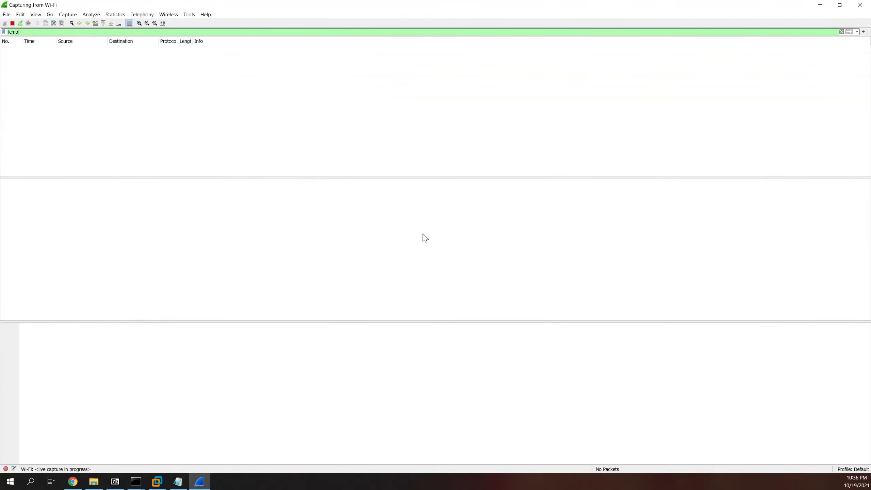
{"action": "left_click", "coordinate": [135, 482]}
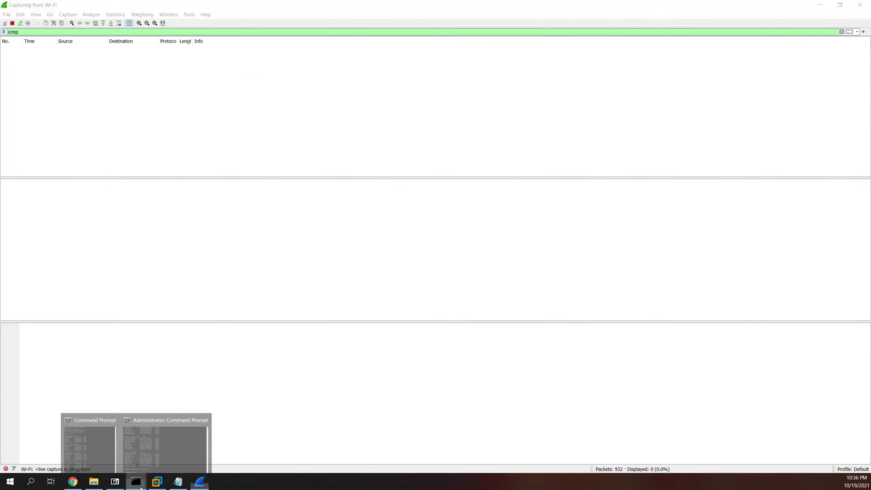
{"action": "left_click", "coordinate": [118, 445]}
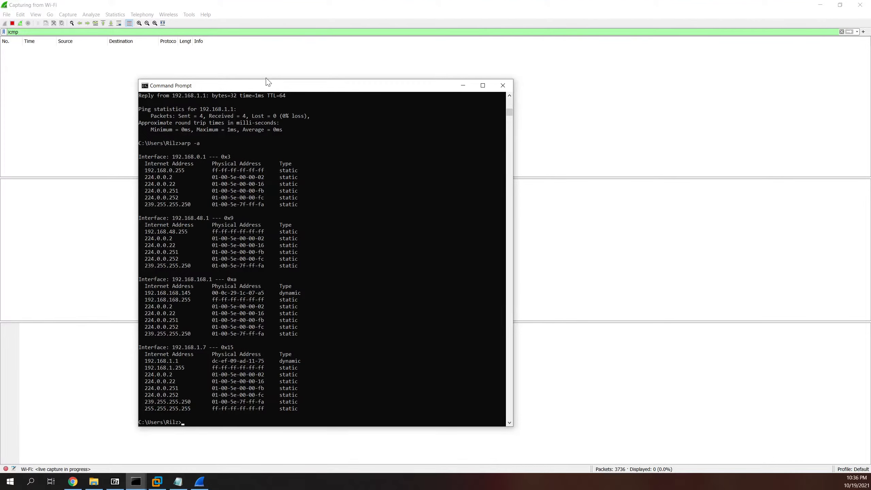
{"action": "type", "text": "ping www.yahoo.com"}
{"action": "key", "text": "Return"}
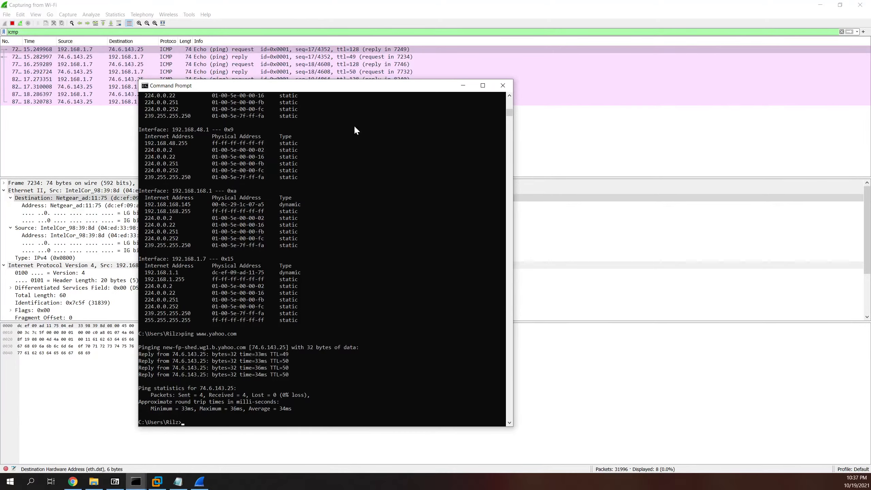
{"action": "left_click_drag", "start_coordinate": [320, 89], "coordinate": [401, 77]}
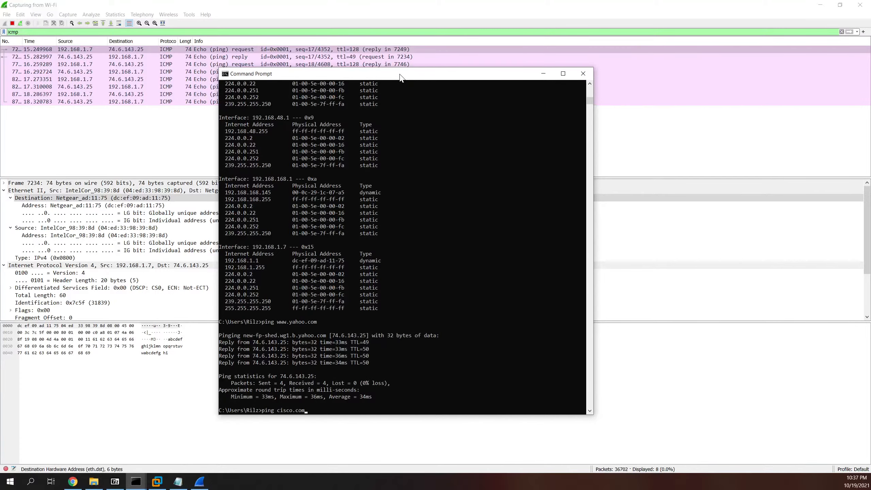
Step: Select the first echo request to 74.6.143.25 and collapse its Destination and IPv4 subtrees
{"action": "left_click", "coordinate": [161, 115]}
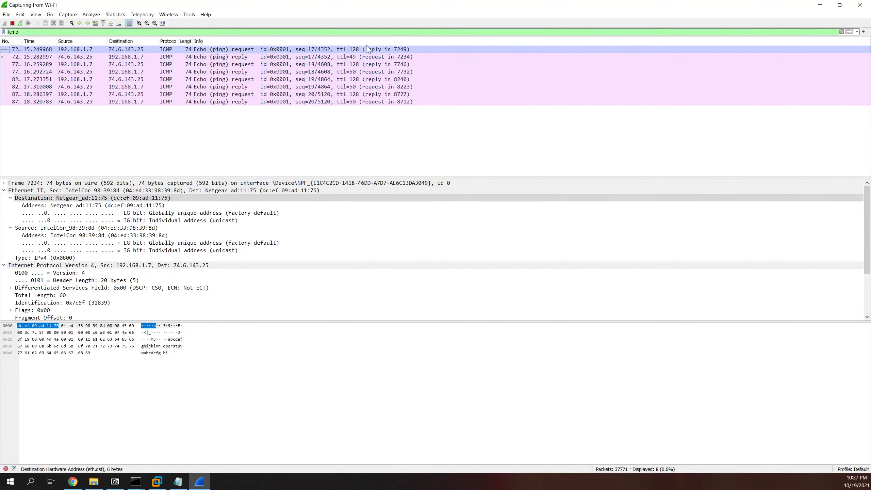
{"action": "left_click", "coordinate": [191, 50]}
{"action": "left_click", "coordinate": [11, 198]}
{"action": "left_click", "coordinate": [3, 191]}
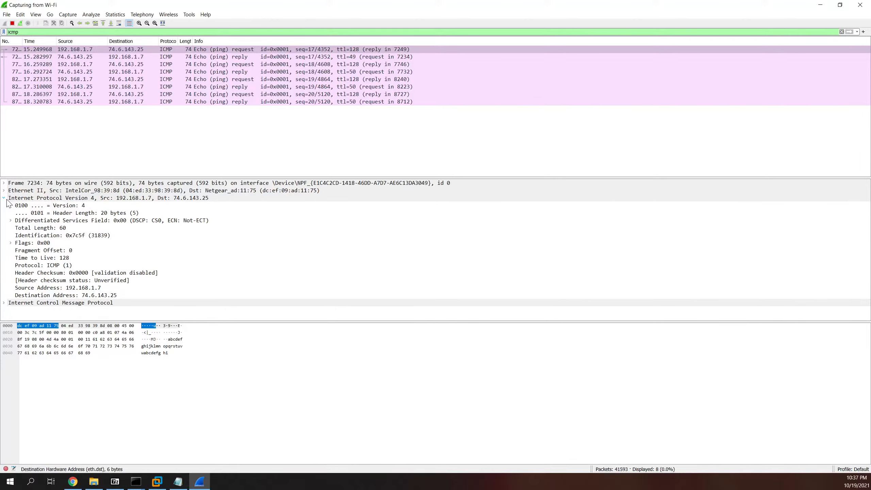
{"action": "left_click", "coordinate": [4, 198]}
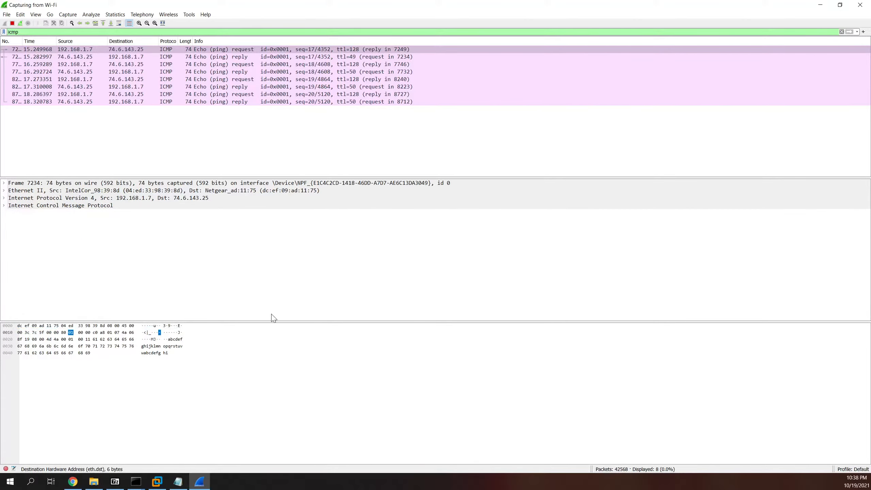
Step: Glance at the Command Prompt output, then bring Wireshark back to the front
{"action": "mouse_move", "coordinate": [141, 479]}
{"action": "left_click", "coordinate": [102, 438]}
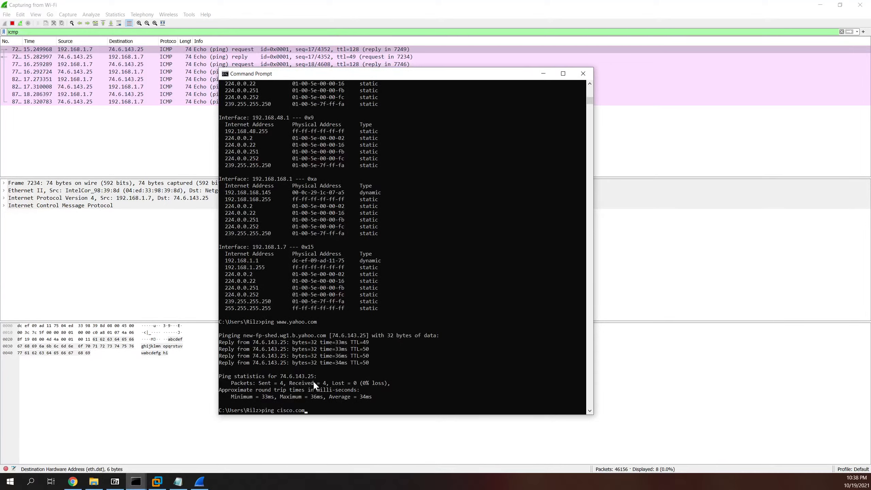
{"action": "left_click", "coordinate": [131, 140]}
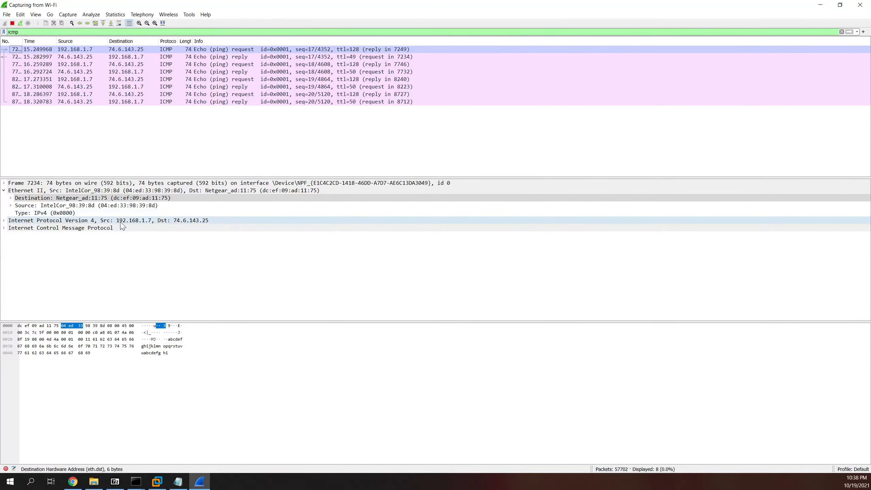
Step: Check the source and destination MAC addresses of the echo request, then of reply frame 7249
{"action": "left_click", "coordinate": [45, 206]}
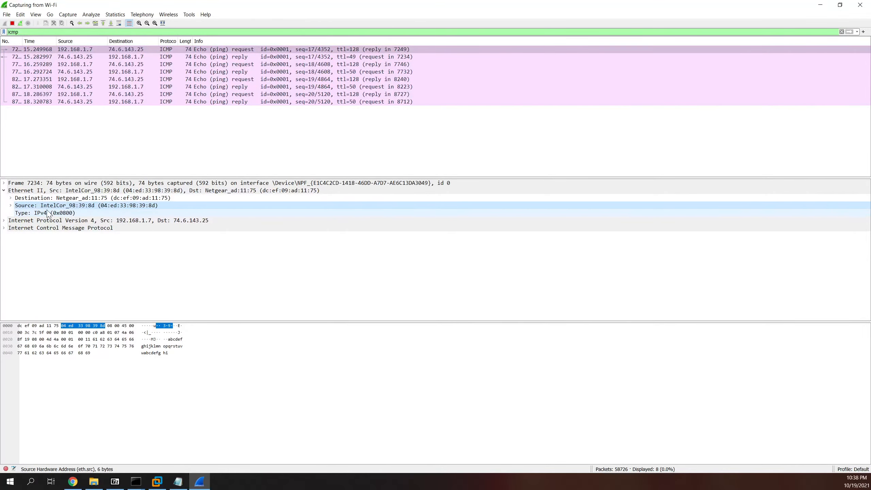
{"action": "left_click", "coordinate": [98, 199]}
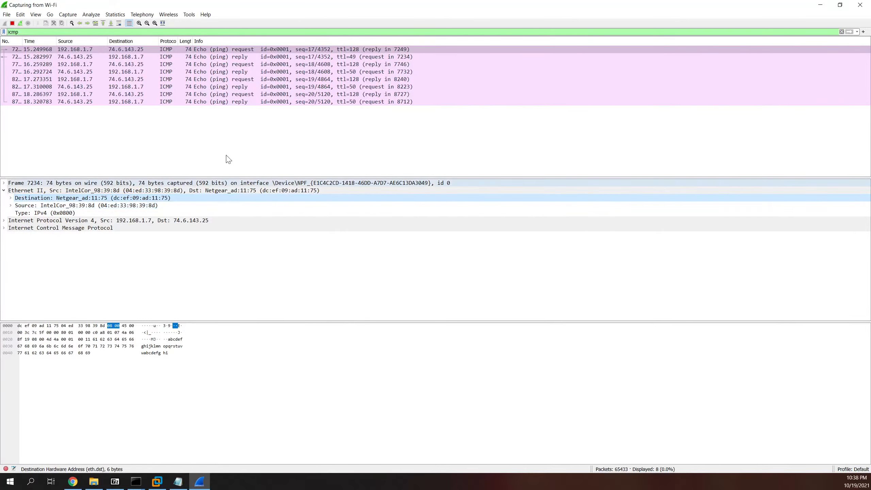
{"action": "left_click", "coordinate": [255, 57]}
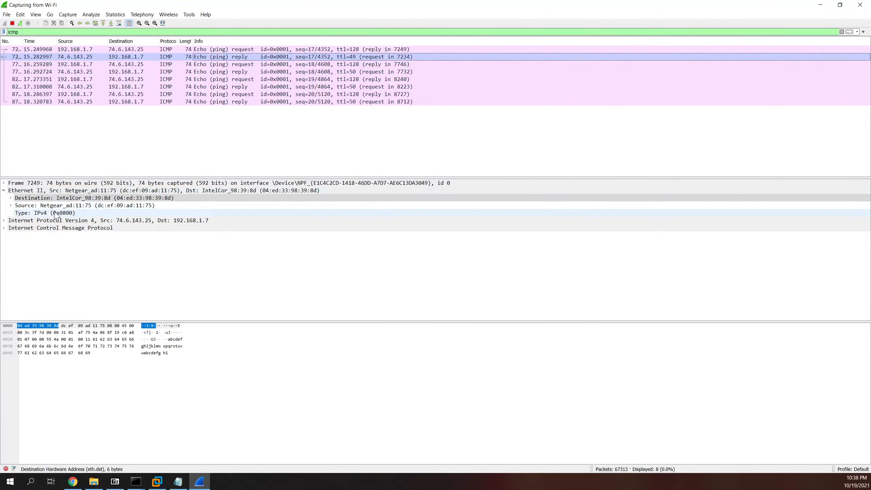
{"action": "left_click", "coordinate": [62, 206]}
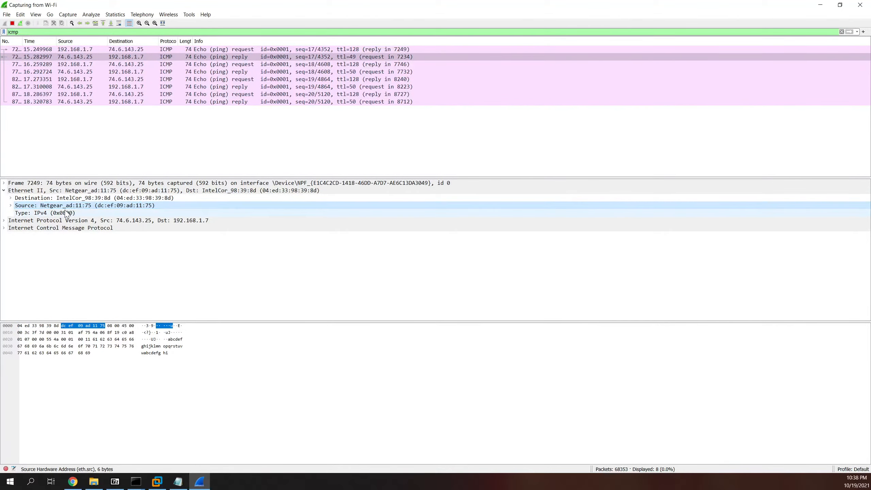
{"action": "left_click", "coordinate": [80, 199]}
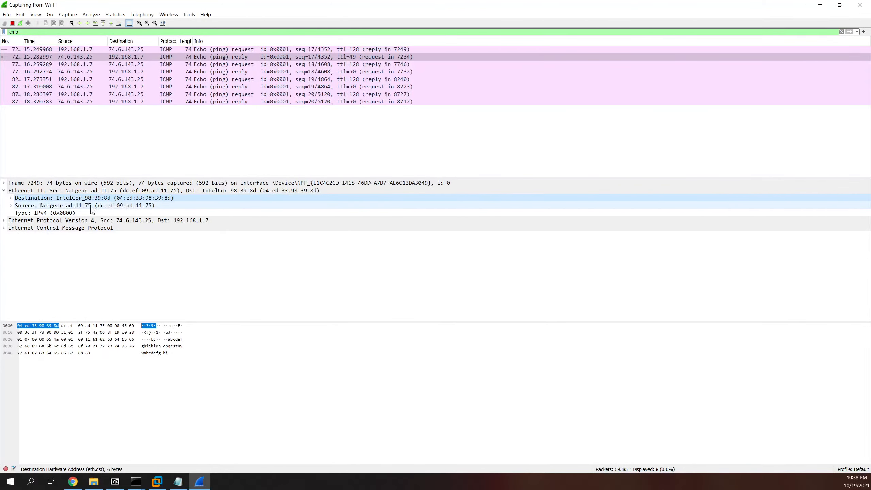
Step: Expand the reply's IPv4 header and bring the Acrobat Reader lab instructions PDF into view
{"action": "left_click", "coordinate": [72, 221]}
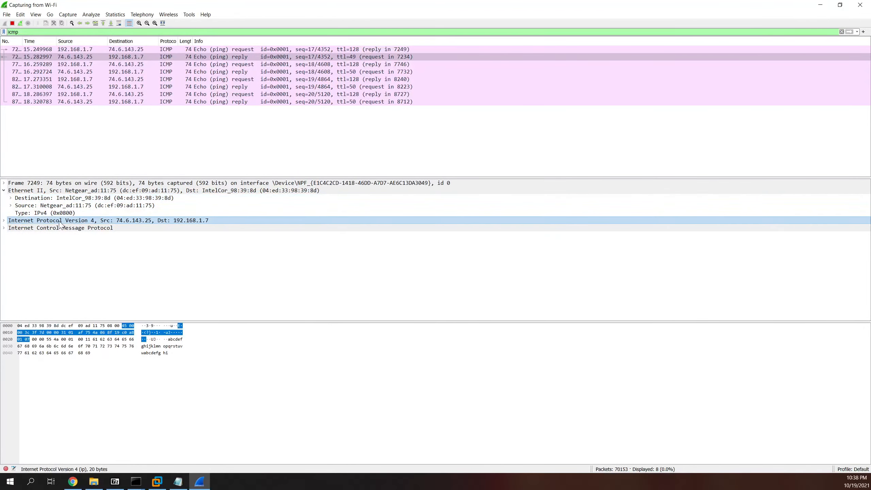
{"action": "left_click", "coordinate": [5, 221]}
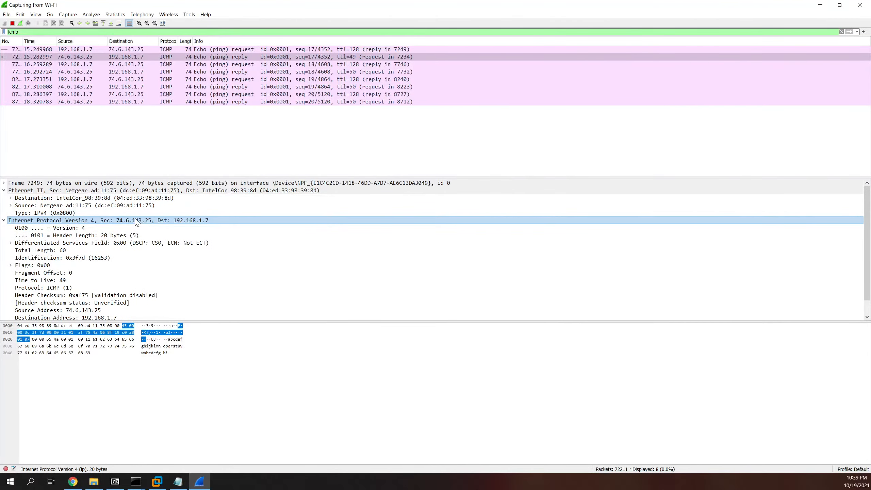
{"action": "scroll", "coordinate": [174, 229], "scroll_direction": "down", "scroll_amount": 1}
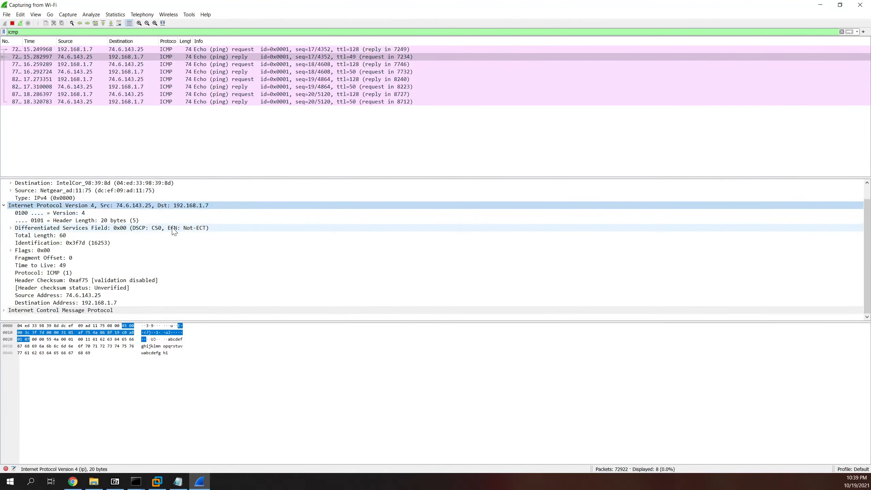
{"action": "scroll", "coordinate": [181, 216], "scroll_direction": "up", "scroll_amount": 1}
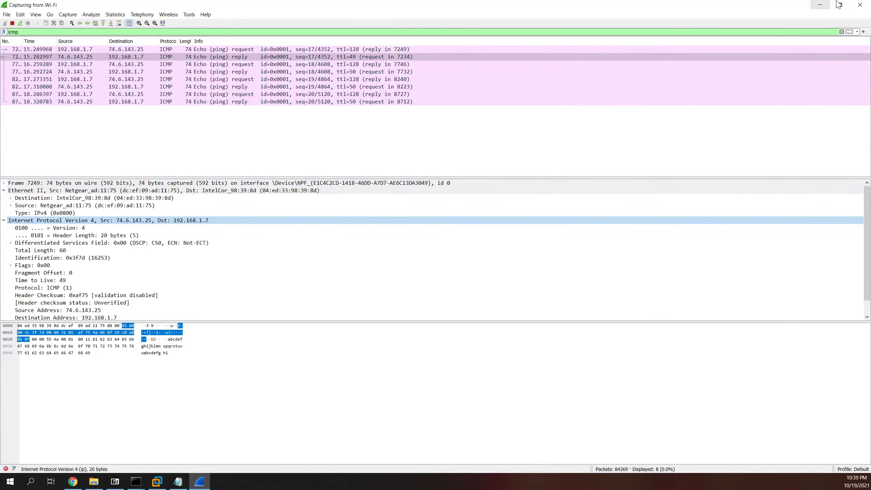
{"action": "left_click_drag", "start_coordinate": [569, 119], "coordinate": [460, 2]}
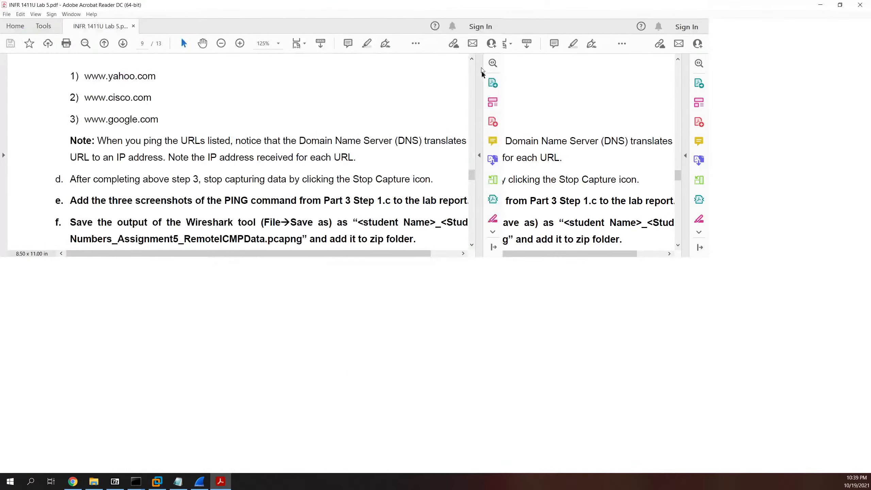
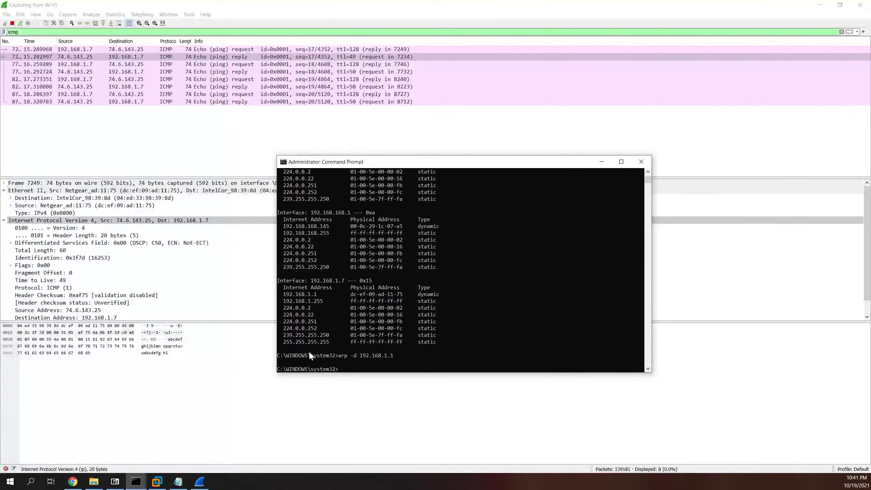
Step: Ping cisco.com and google.ca (4/4 replies each), then move the console aside to reveal the admin console
{"action": "left_click", "coordinate": [103, 436]}
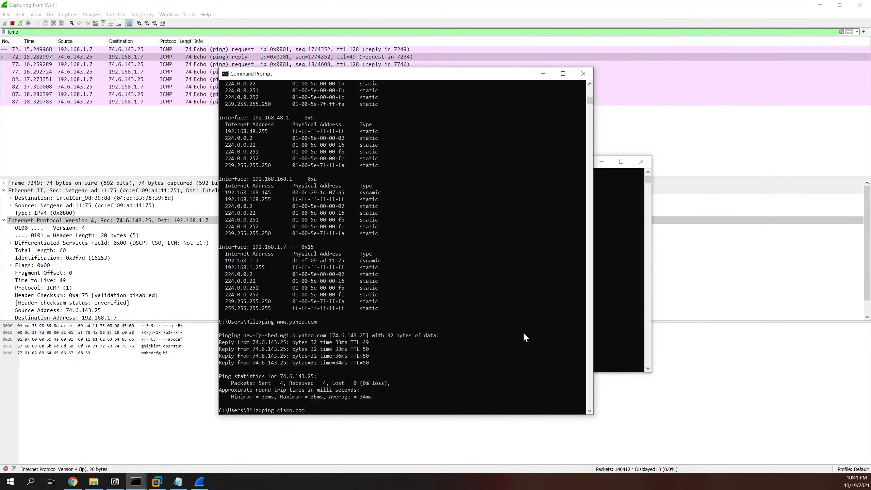
{"action": "type", "text": "i"}
{"action": "key", "text": "Return"}
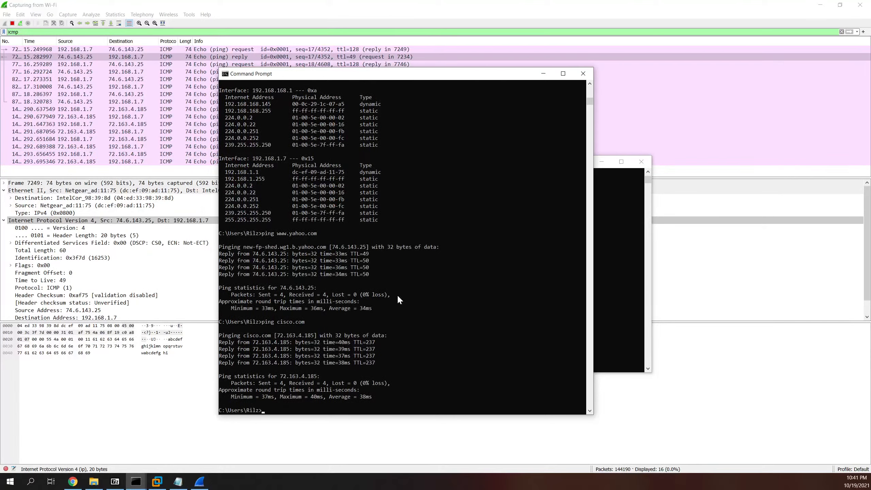
{"action": "type", "text": "ping google.ca"}
{"action": "key", "text": "Return"}
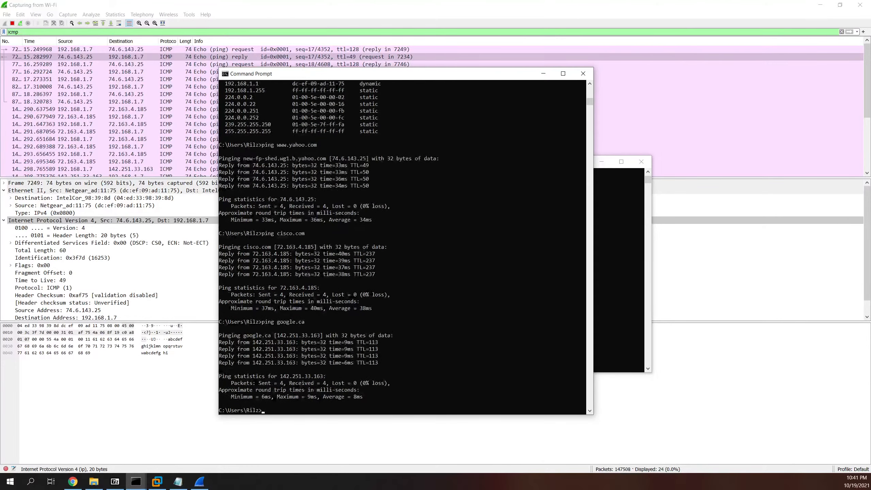
{"action": "left_click_drag", "start_coordinate": [385, 74], "coordinate": [535, 75]}
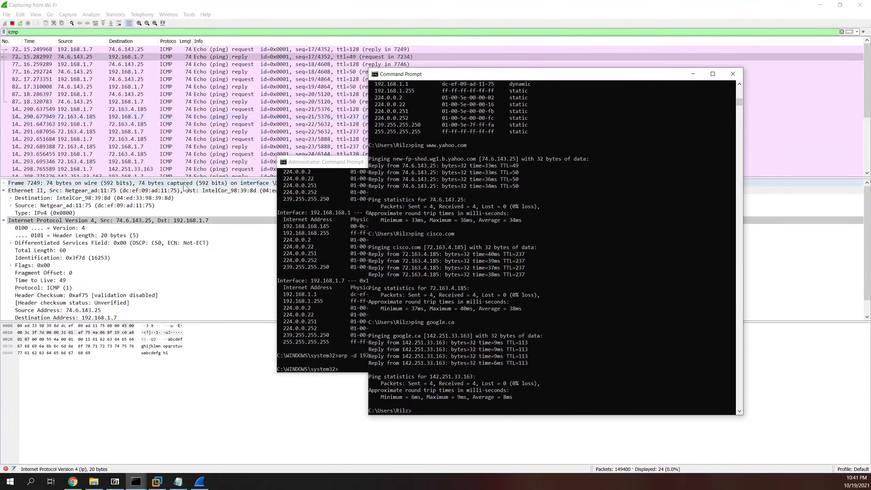
Step: Back in Wireshark, step through the echo request packets to the first ping to 72.163.4.185
{"action": "left_click", "coordinate": [394, 57]}
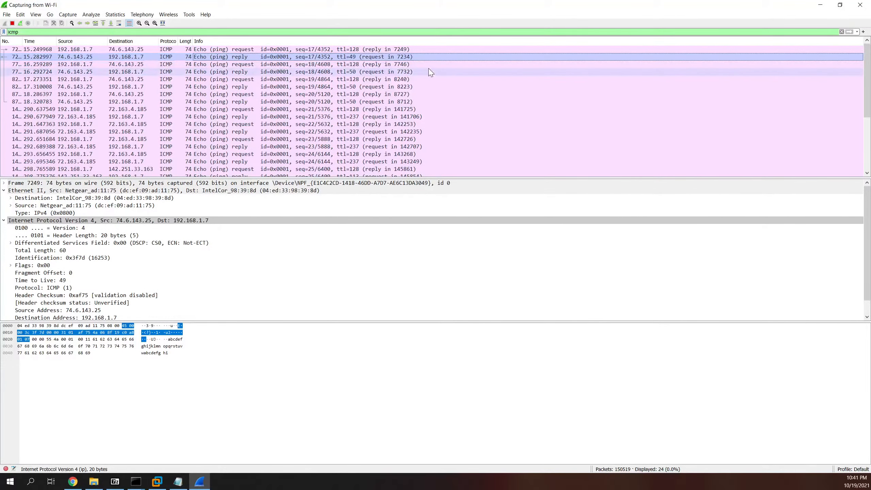
{"action": "left_click", "coordinate": [394, 65]}
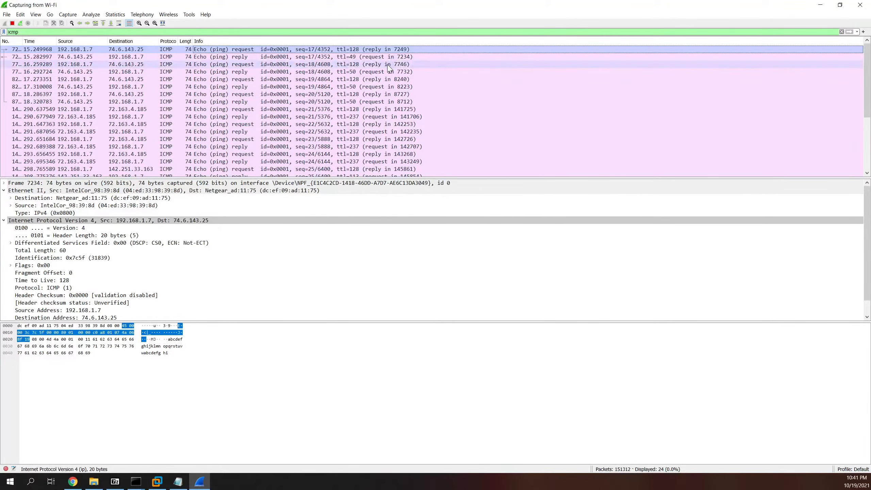
{"action": "left_click", "coordinate": [380, 79]}
{"action": "left_click", "coordinate": [374, 94]}
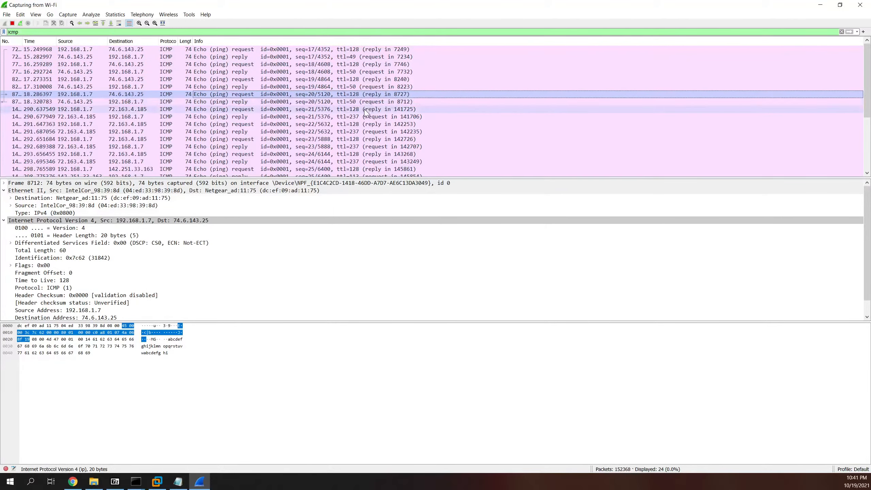
{"action": "left_click", "coordinate": [365, 109]}
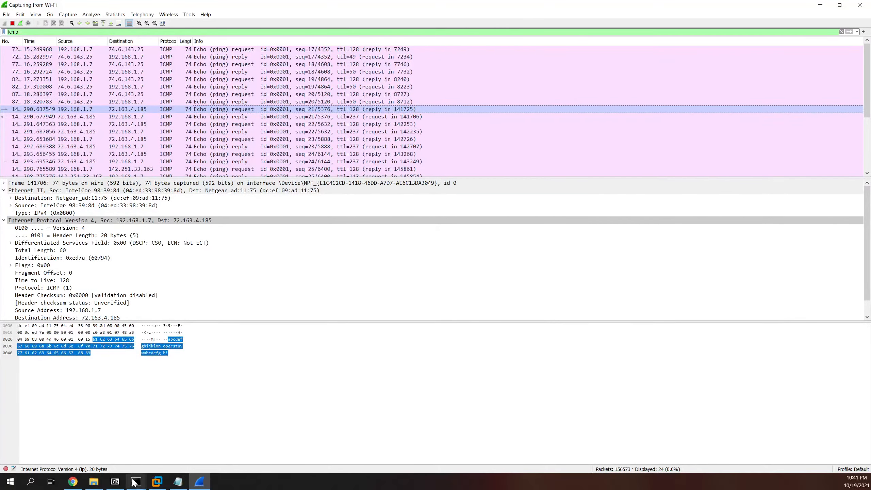
Step: Glance at the Command Prompt, then examine echo requests seq 23–28 to 142.251.33.163
{"action": "mouse_move", "coordinate": [136, 481]}
{"action": "left_click", "coordinate": [115, 441]}
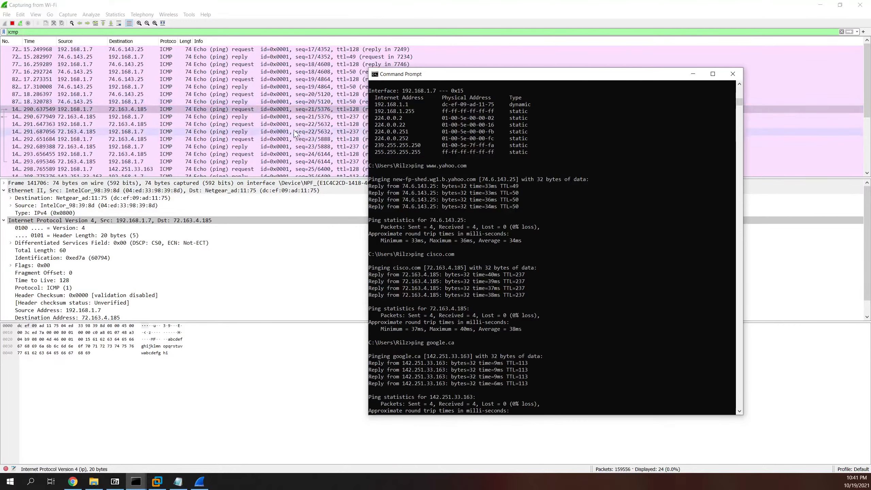
{"action": "left_click", "coordinate": [288, 139]}
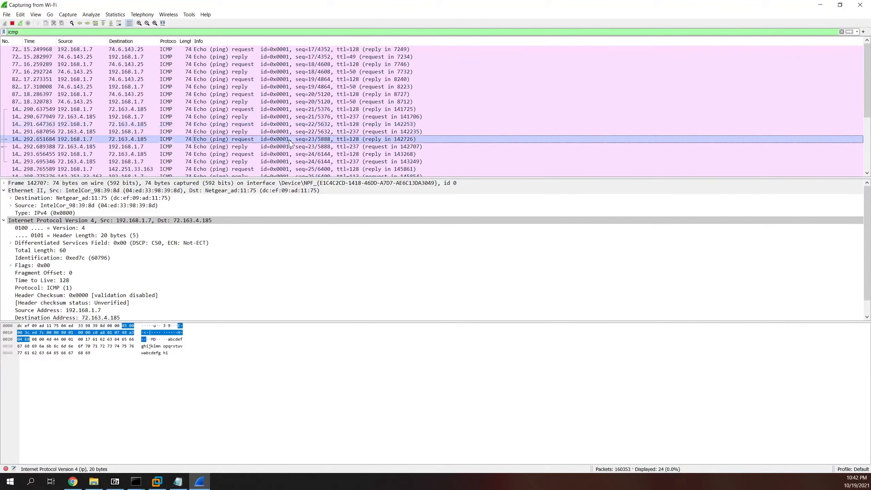
{"action": "left_click", "coordinate": [288, 154]}
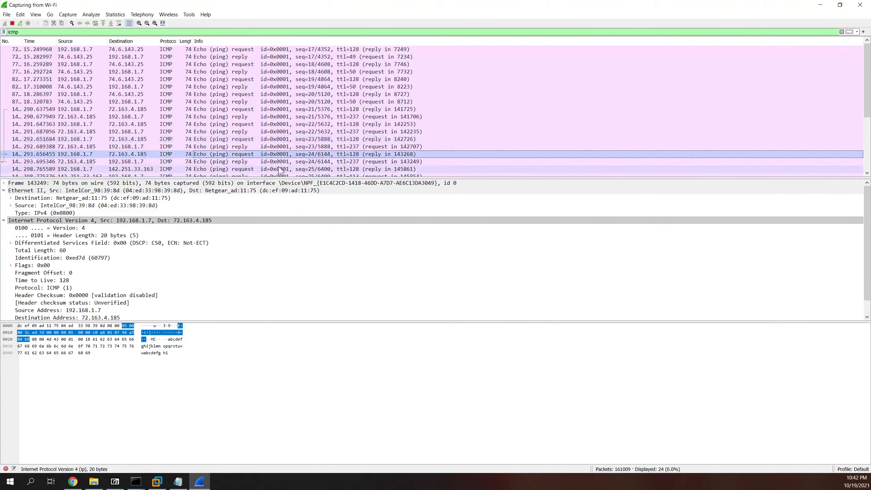
{"action": "left_click", "coordinate": [283, 169]}
{"action": "scroll", "coordinate": [286, 157], "scroll_direction": "down", "scroll_amount": 1}
{"action": "scroll", "coordinate": [286, 158], "scroll_direction": "down", "scroll_amount": 2}
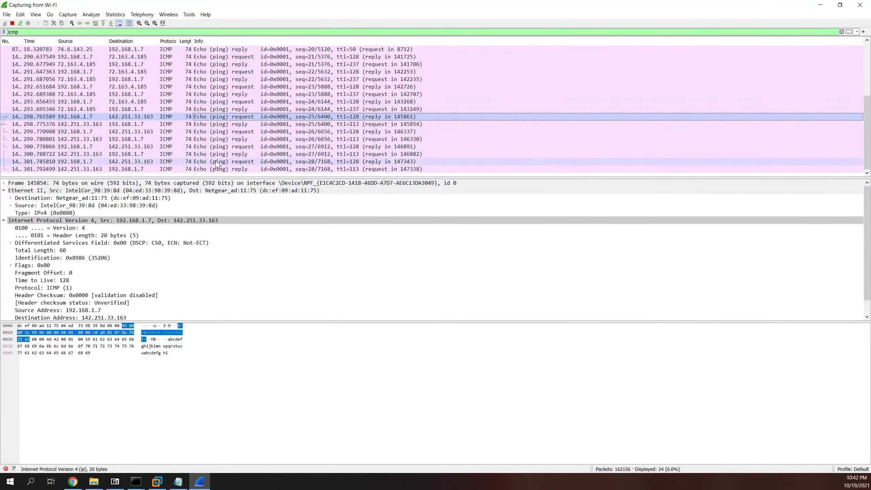
{"action": "left_click", "coordinate": [267, 132]}
{"action": "left_click", "coordinate": [264, 147]}
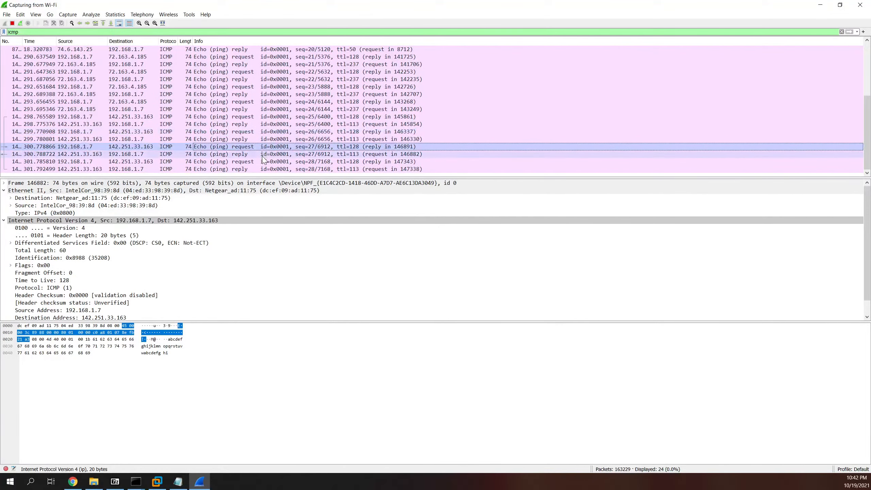
{"action": "left_click", "coordinate": [261, 162]}
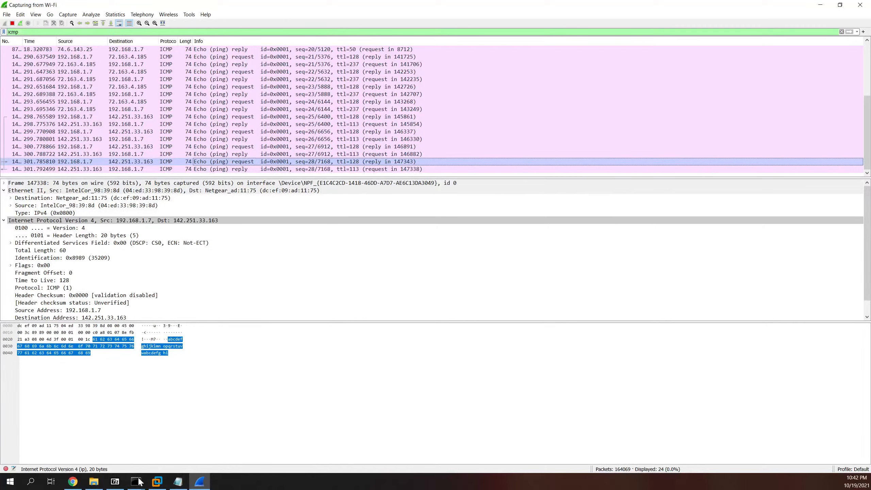
{"action": "mouse_move", "coordinate": [137, 481]}
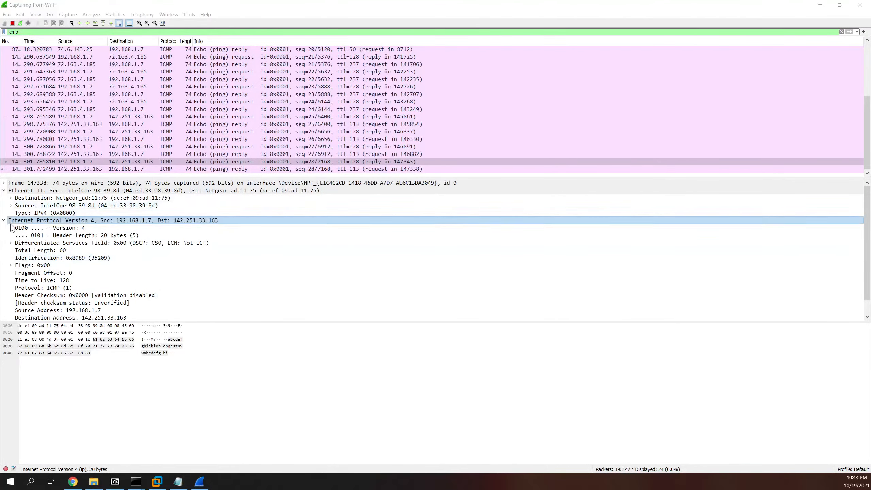
Step: Clear the partly typed filter text, restore Wireshark to a smaller window, and move it to the other monitor
{"action": "double_click", "coordinate": [13, 32]}
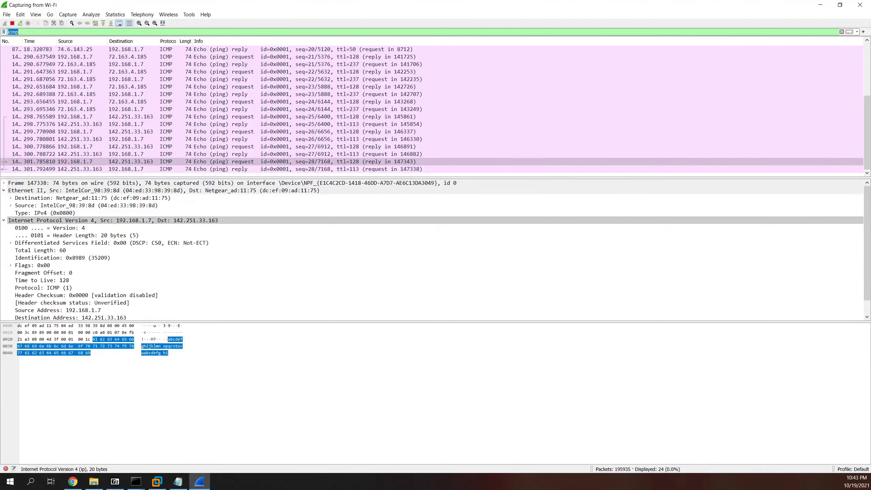
{"action": "type", "text": "arp"}
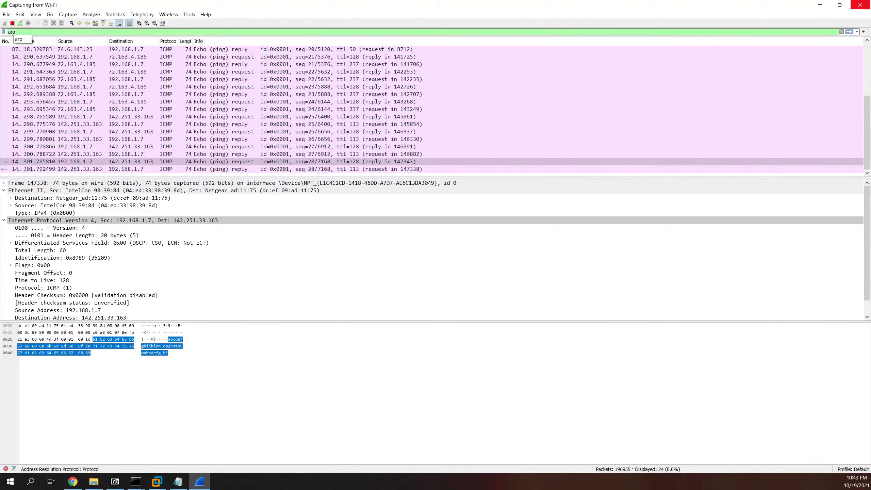
{"action": "key", "text": "BackSpace"}
{"action": "key", "text": "BackSpace"}
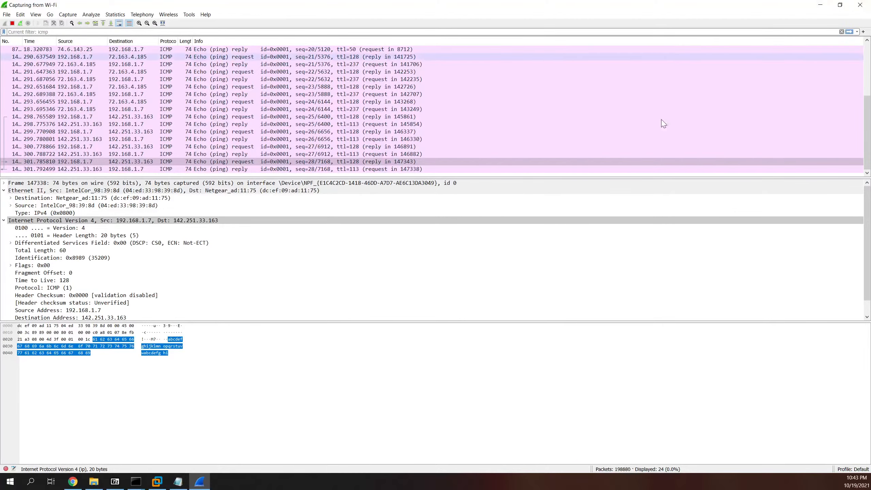
{"action": "double_click", "coordinate": [542, 4]}
{"action": "left_click_drag", "start_coordinate": [862, 323], "coordinate": [870, 323]}
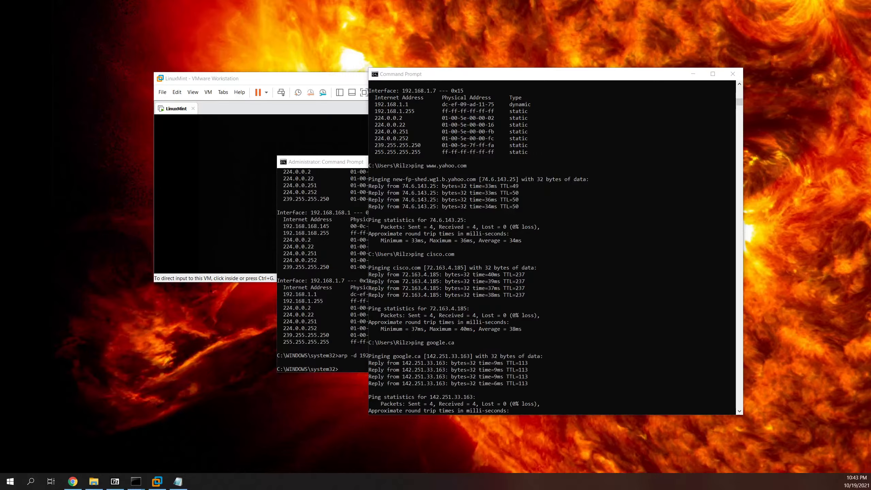
Step: Drag the Wireshark window back from the other monitor onto this screen
{"action": "left_click_drag", "start_coordinate": [870, 124], "coordinate": [552, 6]}
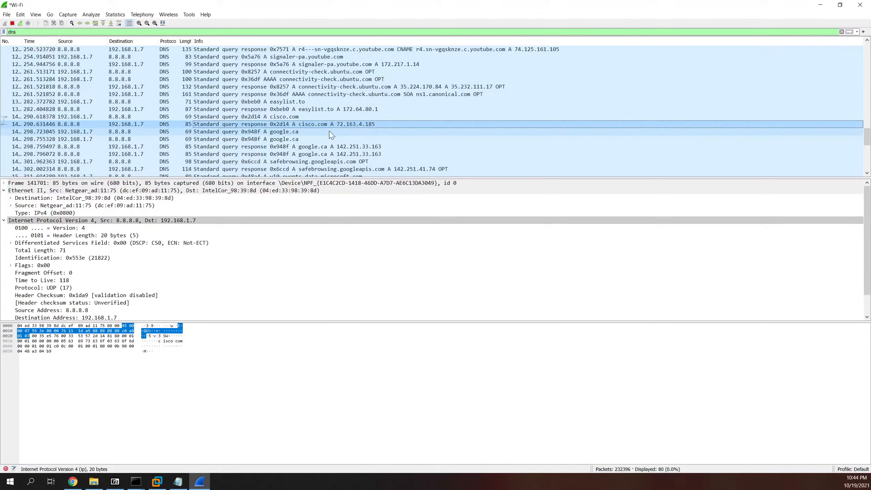
Step: Fit the packet list columns to their contents and edit the dns display filter
{"action": "scroll", "coordinate": [331, 134], "scroll_direction": "down", "scroll_amount": 1}
{"action": "scroll", "coordinate": [322, 128], "scroll_direction": "up", "scroll_amount": 1}
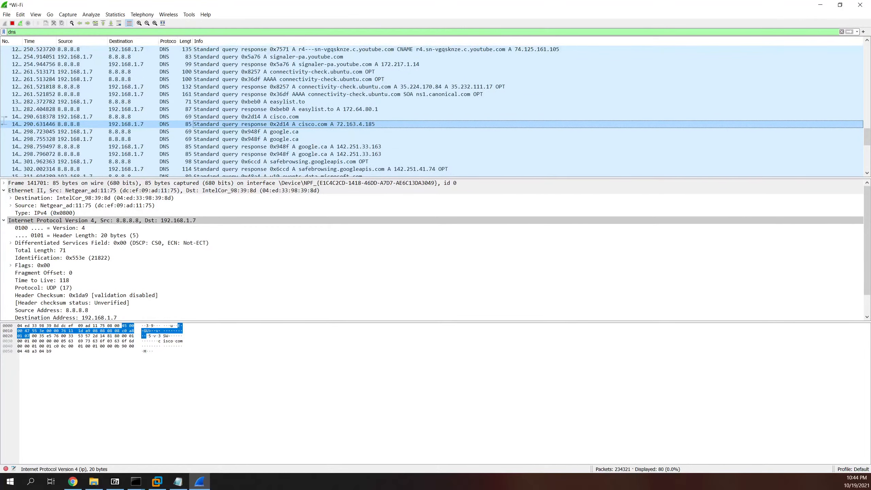
{"action": "left_click", "coordinate": [163, 23]}
{"action": "left_click", "coordinate": [16, 32]}
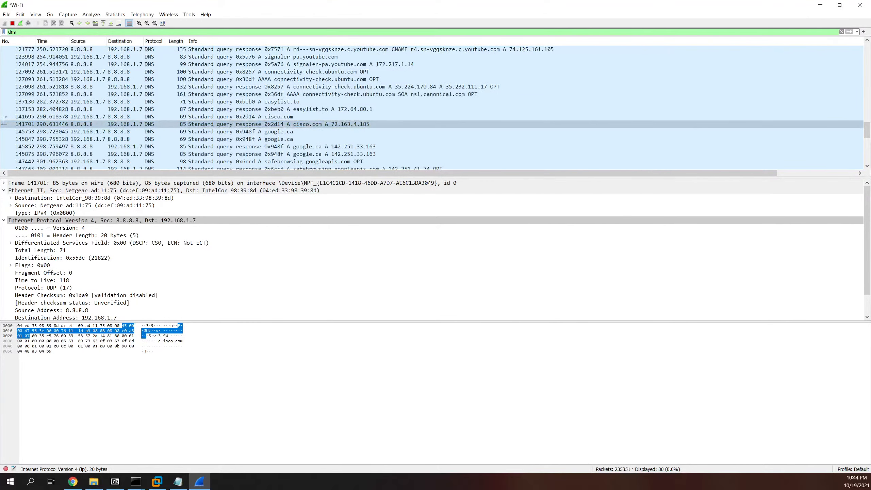
{"action": "type", "text": "query"}
{"action": "key", "text": "BackSpace"}
{"action": "key", "text": "BackSpace"}
{"action": "key", "text": "BackSpace"}
{"action": "key", "text": "BackSpace"}
{"action": "key", "text": "BackSpace"}
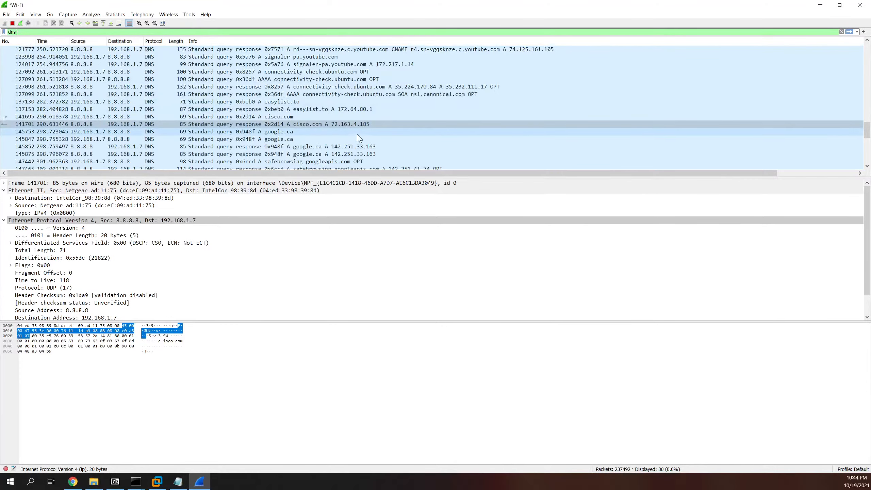
Step: Stop the live capture, view the cisco.com query's packet actions, and select the google.ca DNS query
{"action": "right_click", "coordinate": [304, 118]}
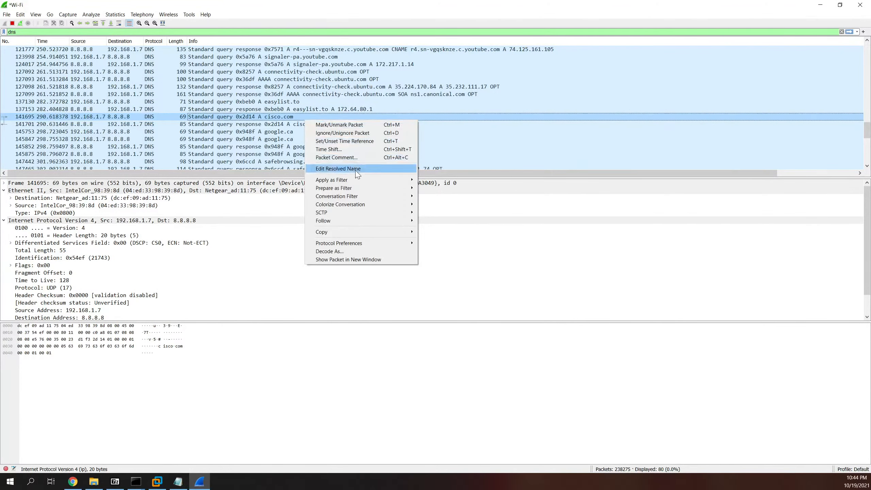
{"action": "mouse_move", "coordinate": [355, 179]}
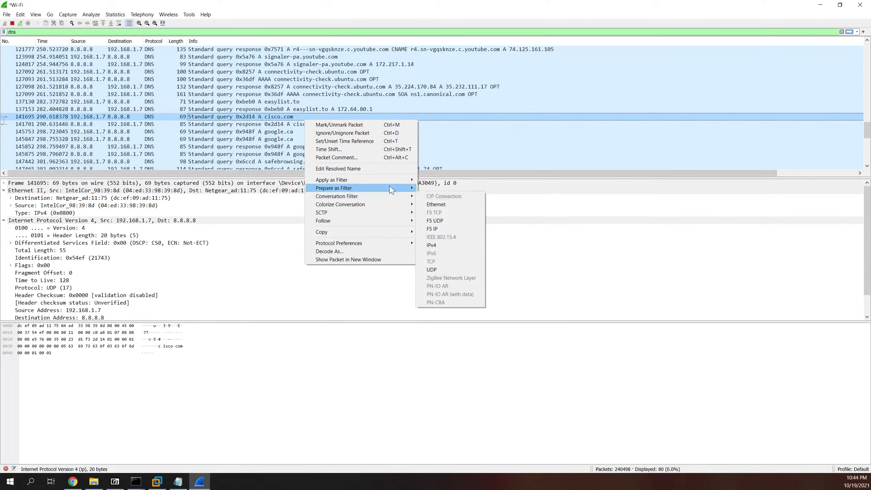
{"action": "left_click", "coordinate": [13, 24]}
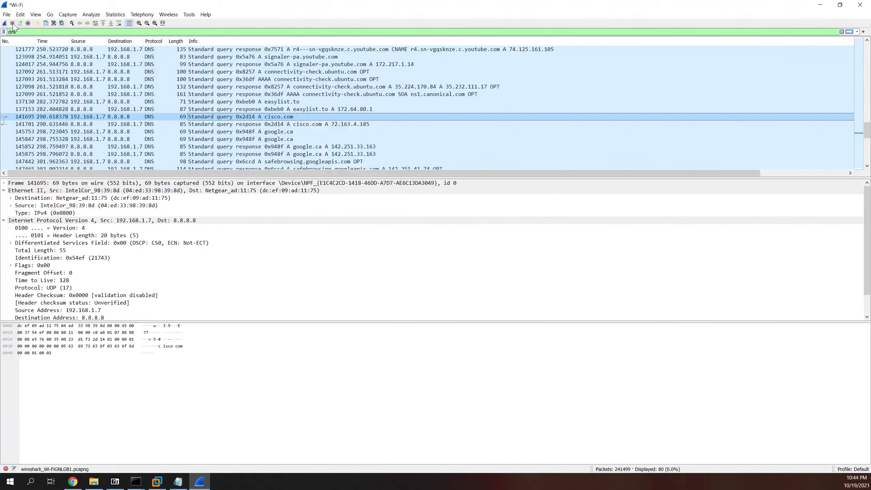
{"action": "right_click", "coordinate": [282, 119]}
{"action": "mouse_move", "coordinate": [355, 191]}
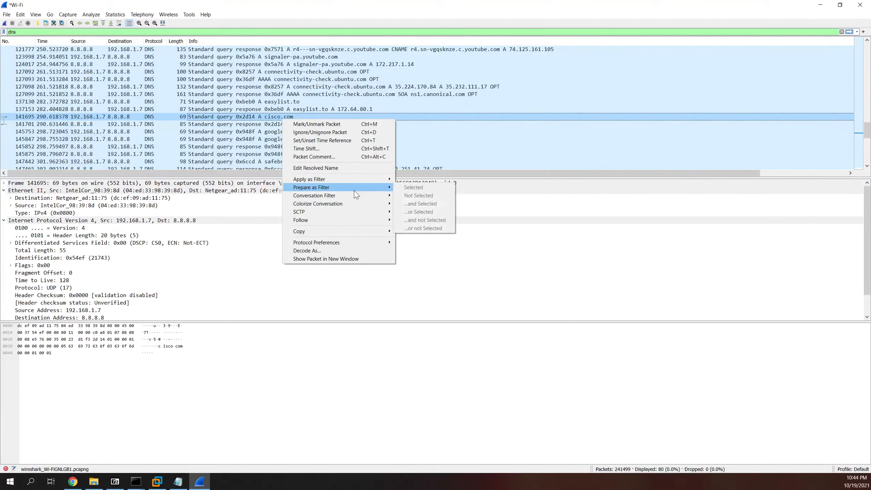
{"action": "right_click", "coordinate": [221, 116]}
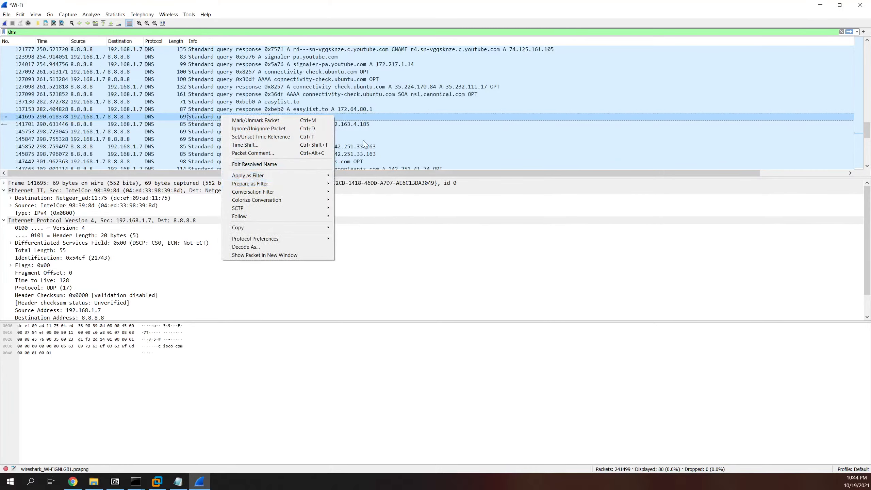
{"action": "left_click", "coordinate": [355, 131]}
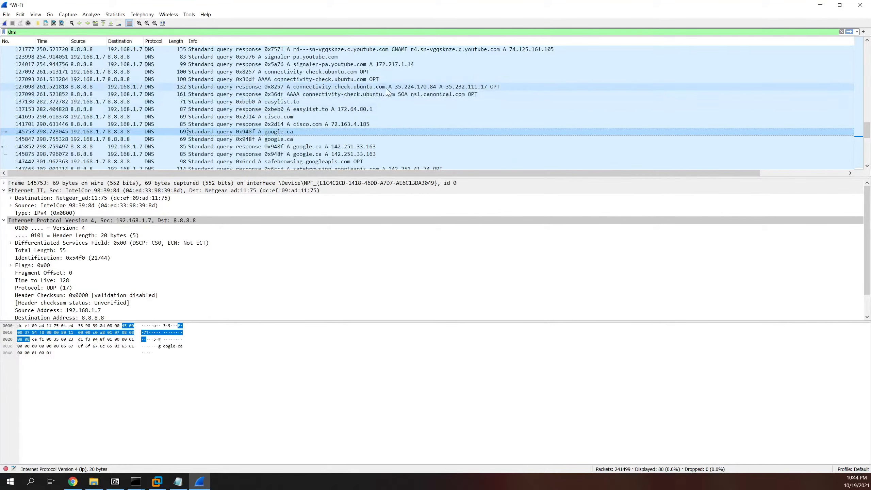
{"action": "scroll", "coordinate": [322, 104], "scroll_direction": "up", "scroll_amount": 2}
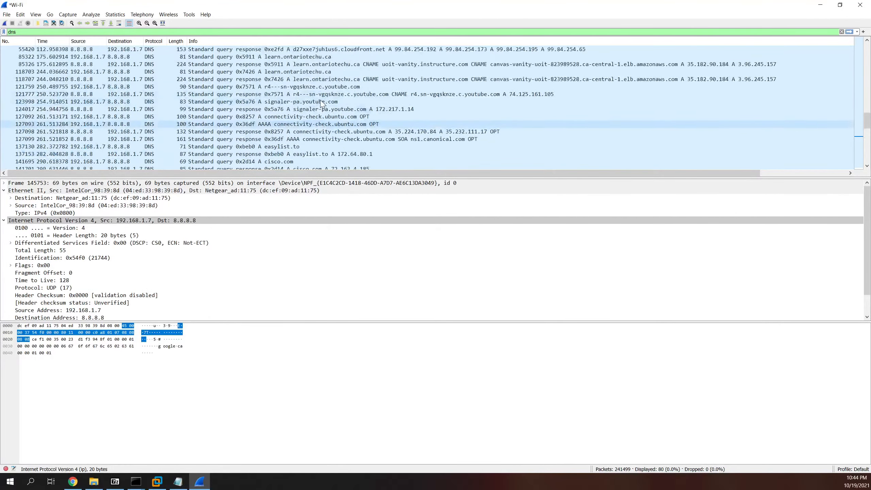
{"action": "scroll", "coordinate": [320, 101], "scroll_direction": "up", "scroll_amount": 7}
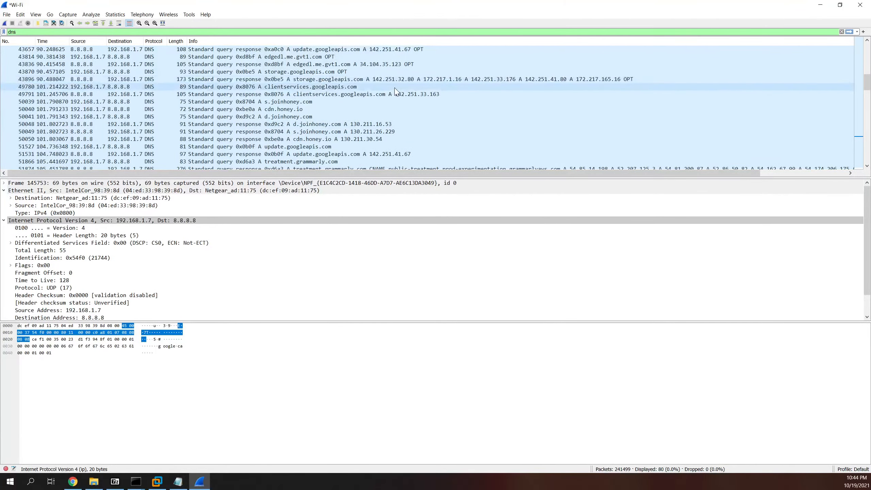
{"action": "scroll", "coordinate": [382, 108], "scroll_direction": "up", "scroll_amount": 3}
{"action": "scroll", "coordinate": [380, 111], "scroll_direction": "up", "scroll_amount": 3}
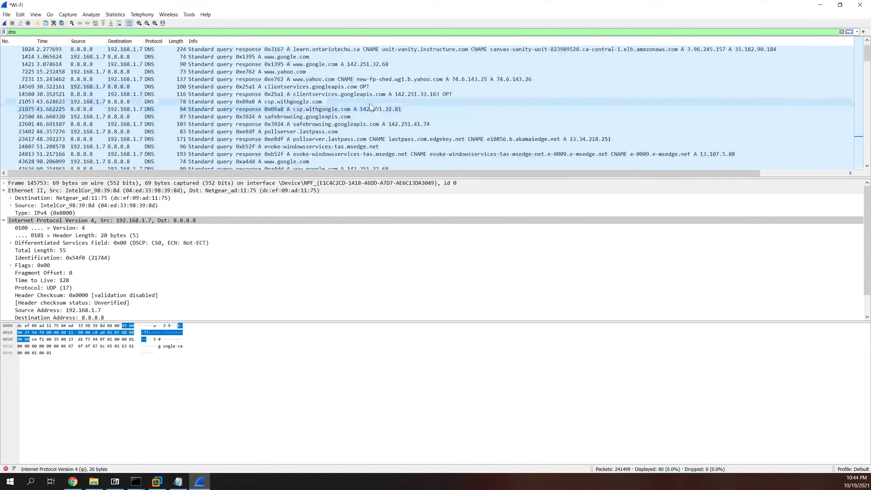
{"action": "left_click", "coordinate": [293, 72]}
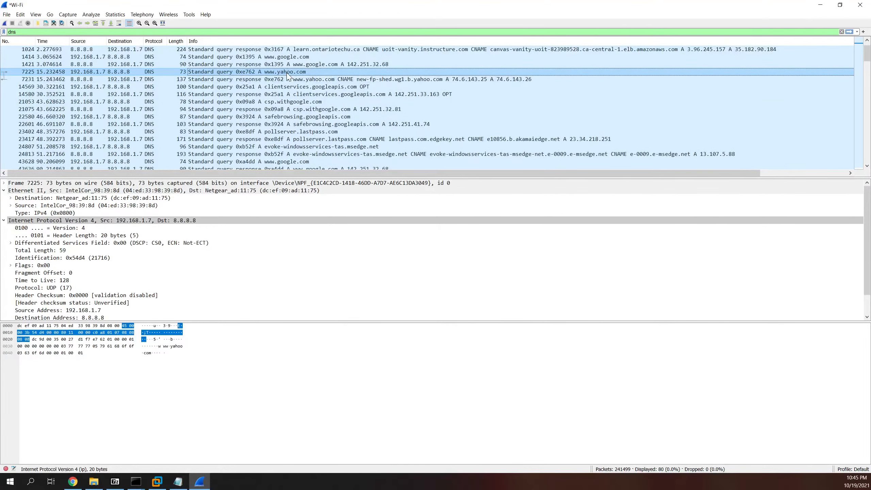
{"action": "scroll", "coordinate": [292, 73], "scroll_direction": "up", "scroll_amount": 1}
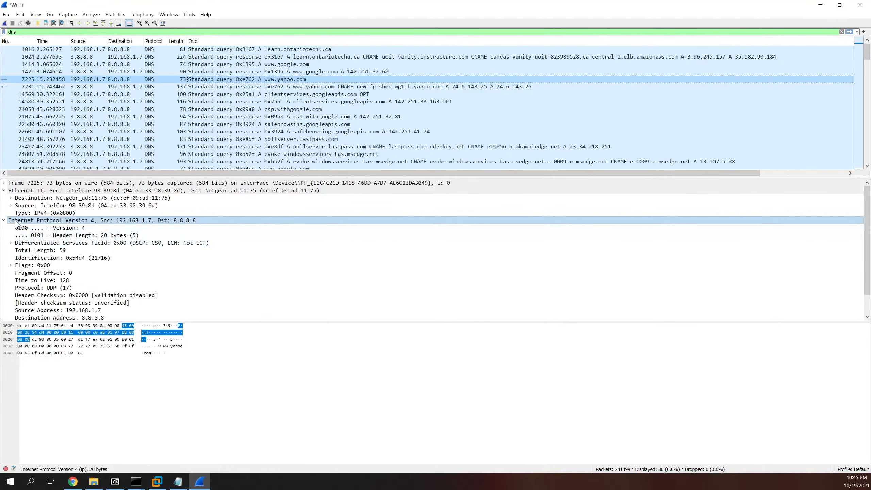
{"action": "left_click", "coordinate": [4, 220]}
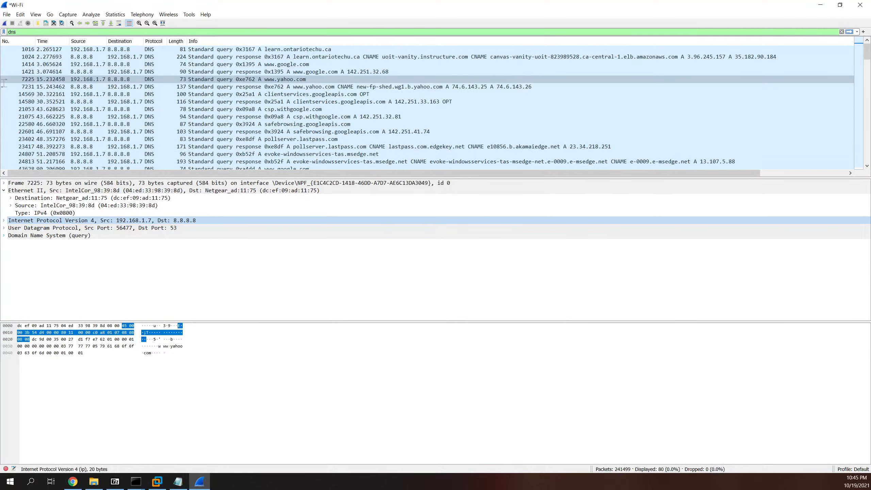
{"action": "left_click", "coordinate": [3, 236]}
{"action": "left_click", "coordinate": [3, 236]}
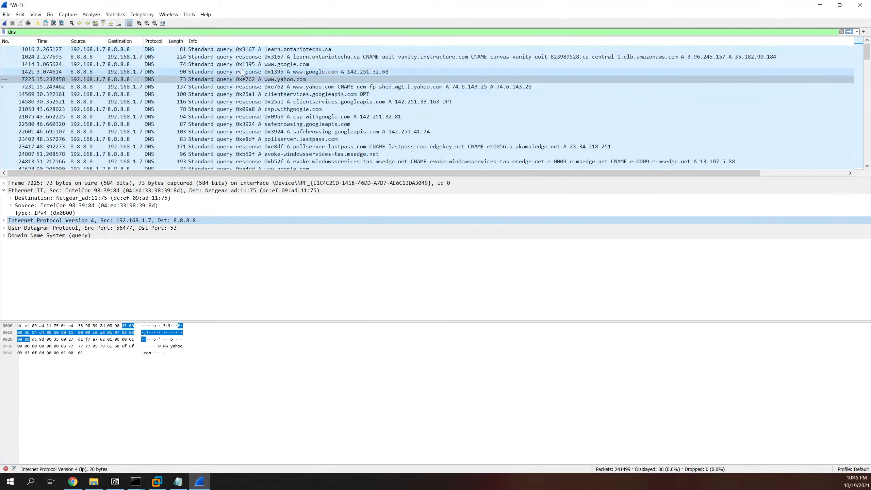
{"action": "scroll", "coordinate": [271, 92], "scroll_direction": "down", "scroll_amount": 5}
{"action": "scroll", "coordinate": [268, 95], "scroll_direction": "up", "scroll_amount": 5}
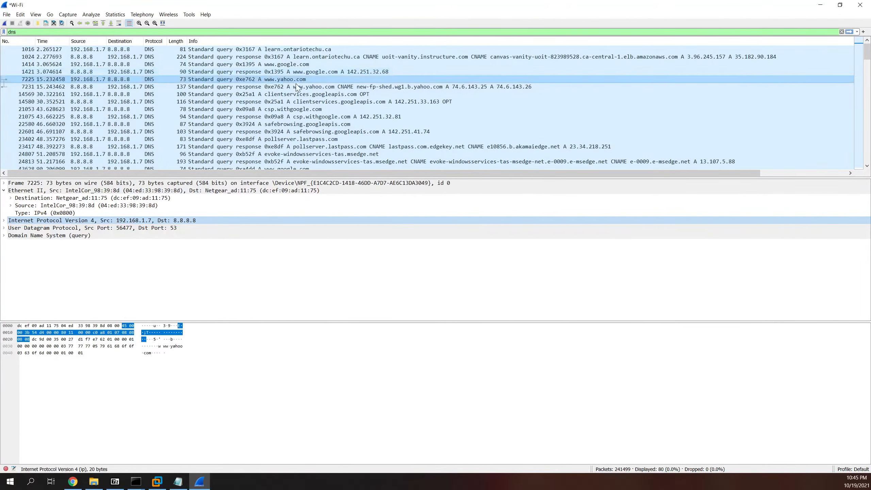
{"action": "left_click", "coordinate": [342, 87]}
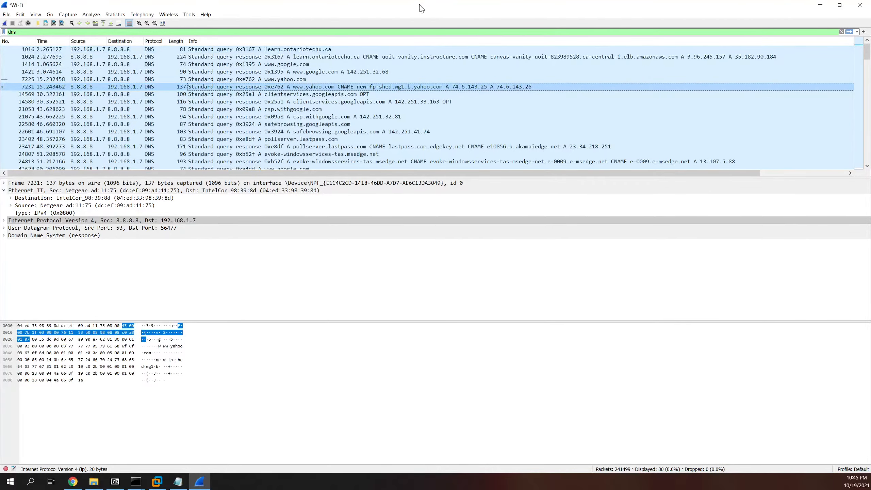
Step: Restore Wireshark from full screen by dragging its title bar down
{"action": "left_click_drag", "start_coordinate": [420, 6], "coordinate": [513, 55]}
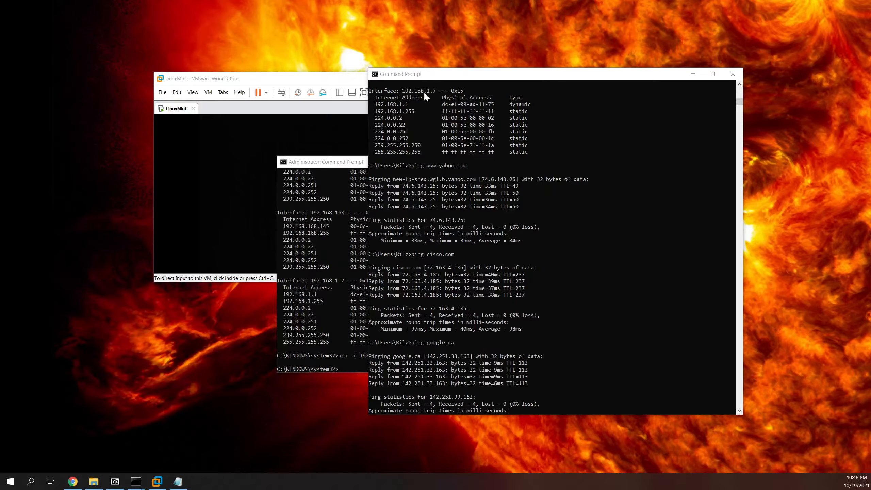
Step: Move the ping output window up and left and scroll through its results
{"action": "left_click_drag", "start_coordinate": [453, 76], "coordinate": [353, 26]}
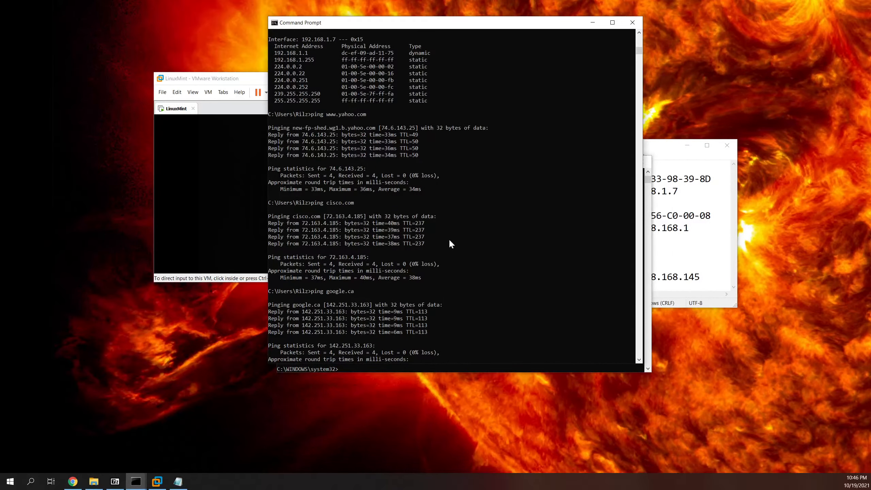
{"action": "scroll", "coordinate": [446, 247], "scroll_direction": "down", "scroll_amount": 4}
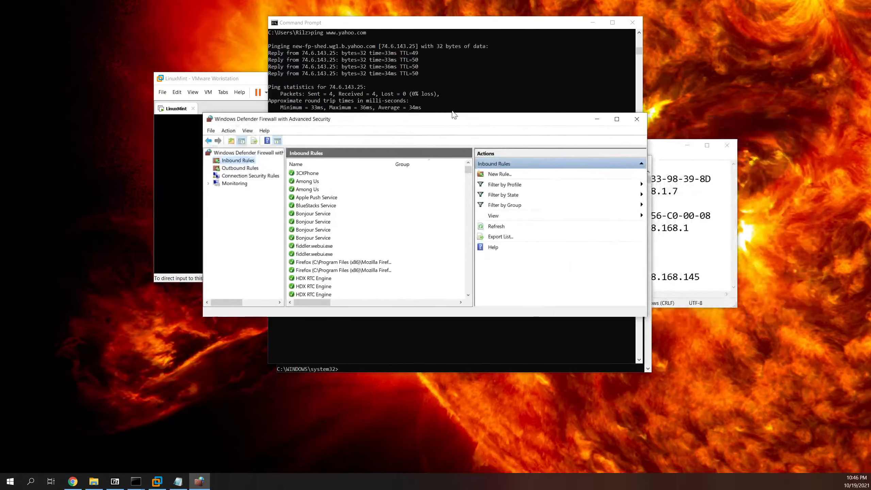
Step: Start a new inbound firewall rule and bring the New Inbound Rule Wizard into view
{"action": "left_click", "coordinate": [495, 176]}
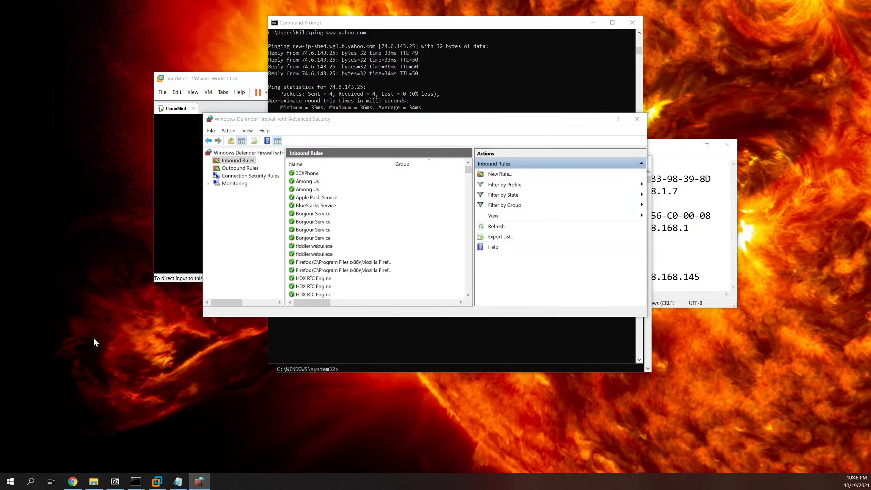
{"action": "left_click", "coordinate": [8, 481]}
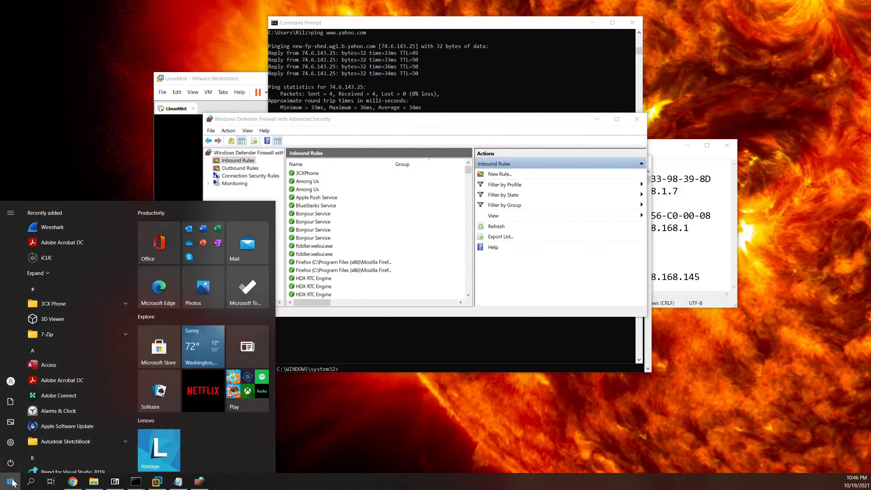
{"action": "left_click", "coordinate": [12, 482]}
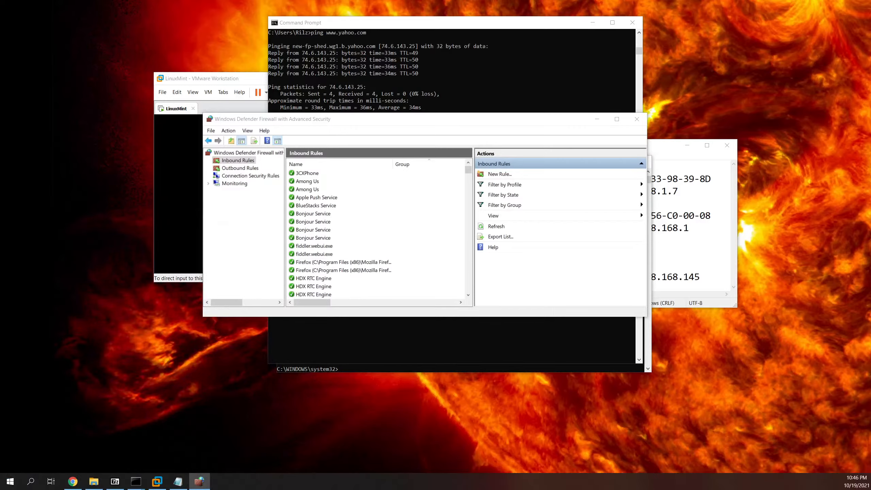
{"action": "left_click_drag", "start_coordinate": [0, 309], "coordinate": [482, 128]}
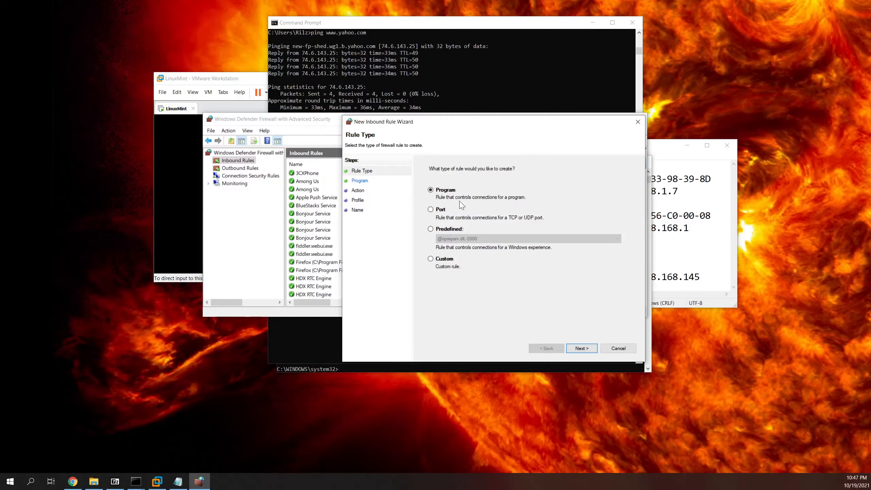
Step: Make the rule a Custom rule and set its protocol type to ICMPv4 on Protocol and Ports
{"action": "left_click", "coordinate": [445, 259]}
{"action": "left_click", "coordinate": [580, 350]}
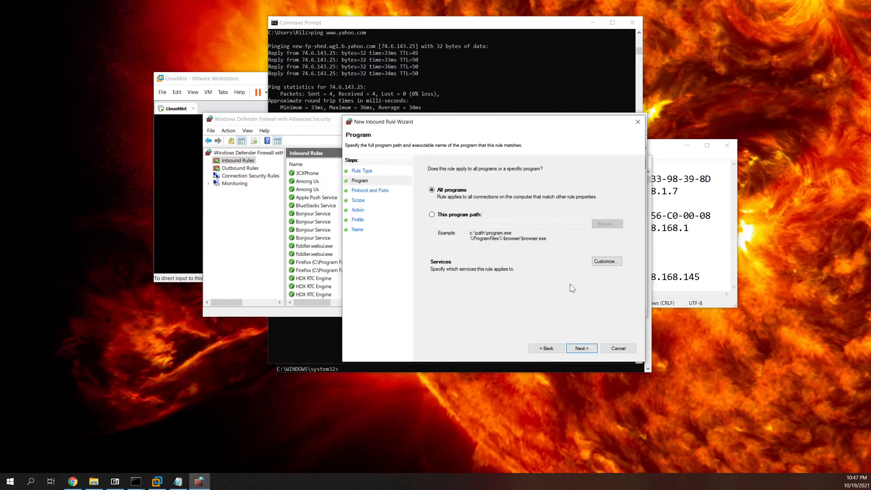
{"action": "left_click", "coordinate": [358, 191]}
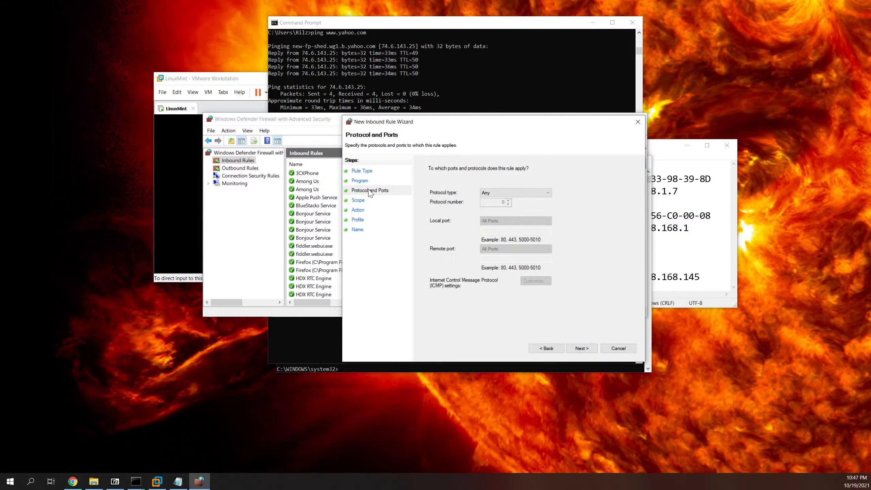
{"action": "left_click", "coordinate": [520, 194]}
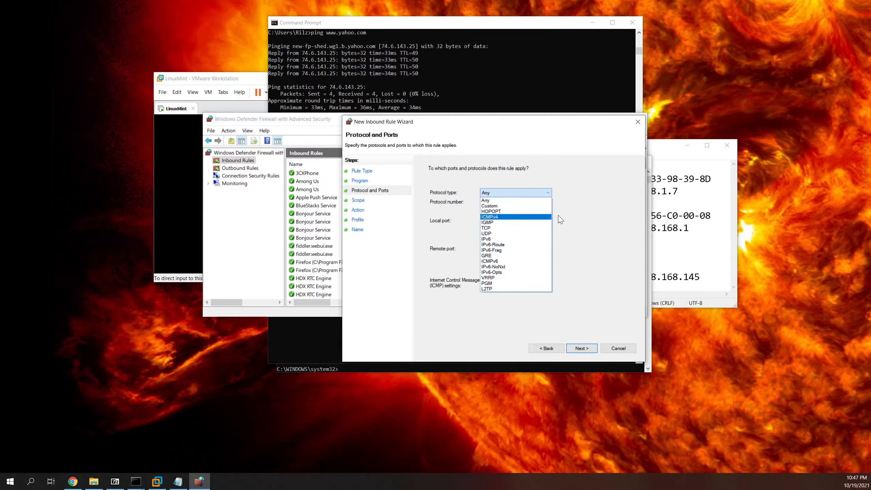
{"action": "left_click", "coordinate": [580, 207]}
{"action": "left_click", "coordinate": [530, 194]}
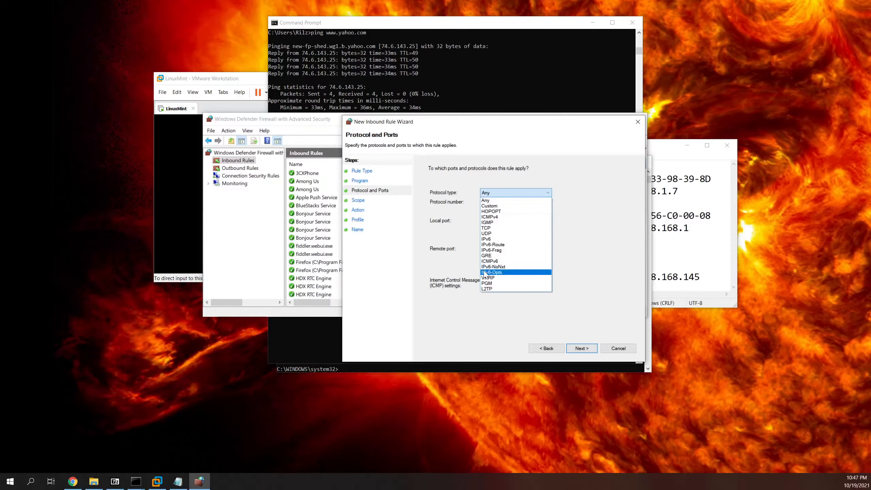
{"action": "key", "text": "Escape"}
{"action": "left_click", "coordinate": [510, 217]}
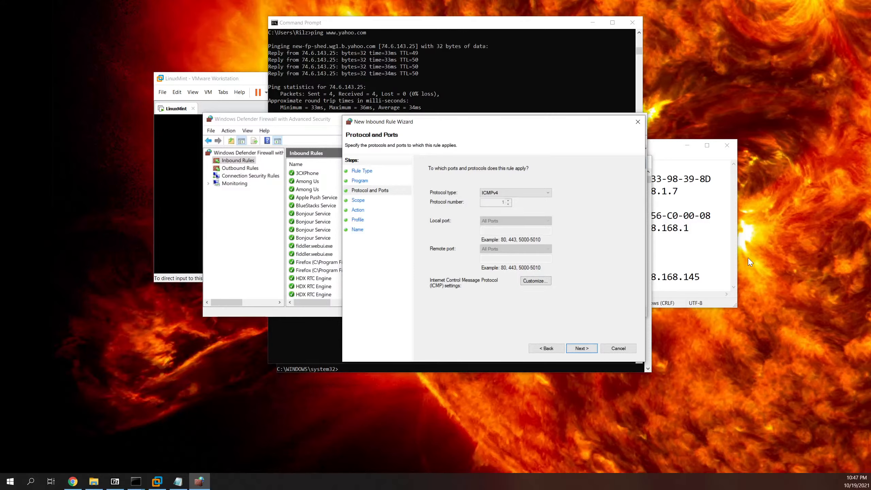
Step: Accept any-IP Scope and Allow the connection, reaching Profile with Domain, Private and Public checked
{"action": "left_click", "coordinate": [582, 348]}
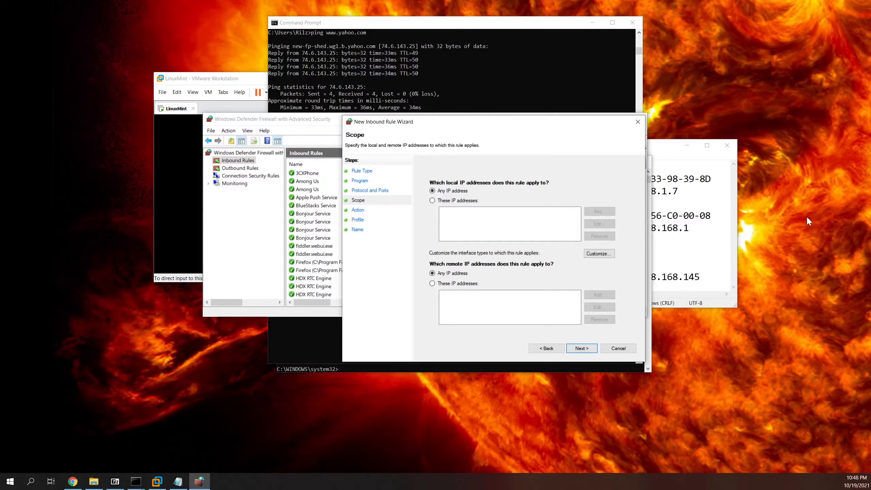
{"action": "left_click", "coordinate": [584, 351]}
{"action": "left_click", "coordinate": [541, 348]}
{"action": "left_click", "coordinate": [592, 349]}
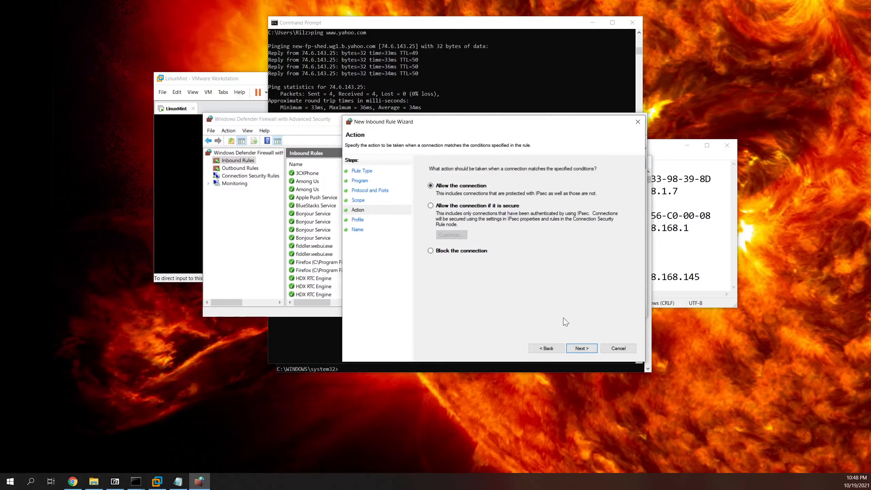
{"action": "left_click", "coordinate": [582, 349]}
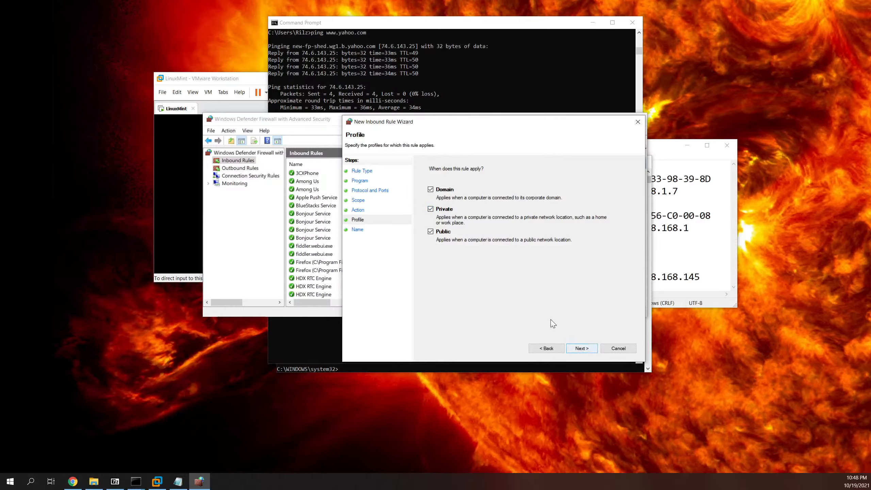
Step: On the wizard's Name page, name the new inbound rule 'Cisco Lab ICMP Allow'
{"action": "left_click", "coordinate": [580, 349]}
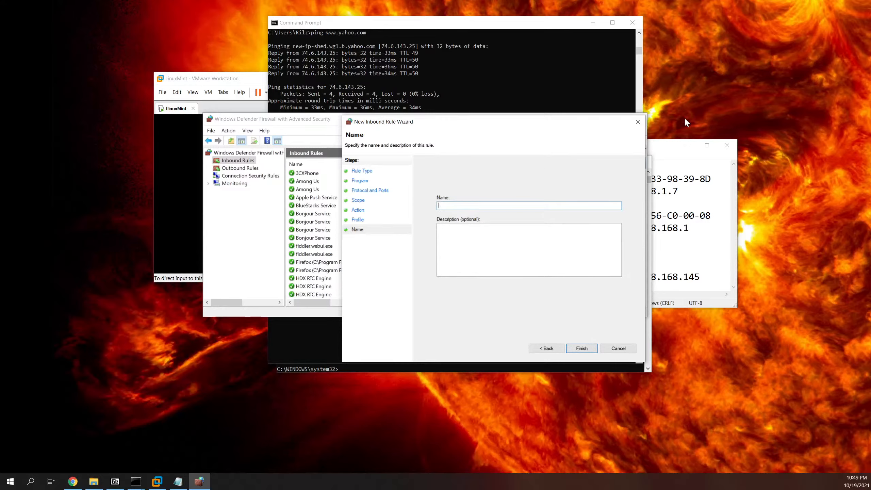
{"action": "type", "text": "Cisco Lab ICMP Allow"}
Step: Finish the wizard, disable the Cisco Lab ICMP Allow rule, then minimize the firewall window
{"action": "left_click", "coordinate": [587, 347]}
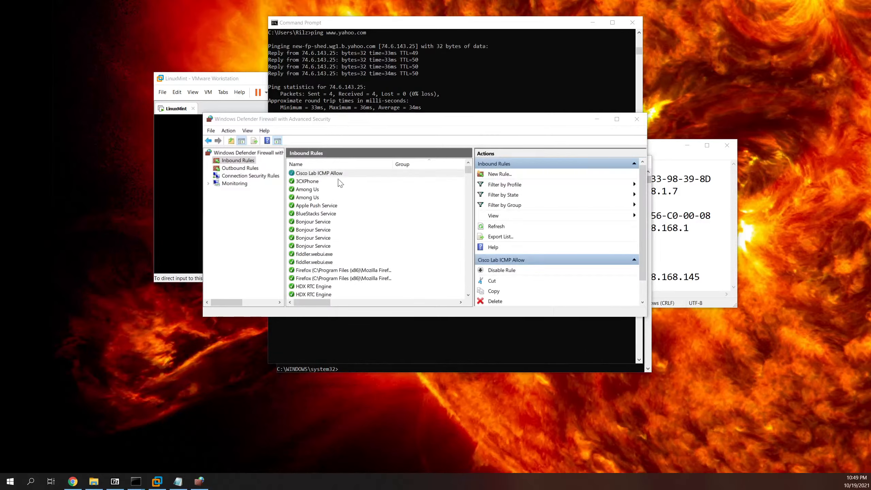
{"action": "right_click", "coordinate": [315, 173]}
{"action": "left_click", "coordinate": [345, 180]}
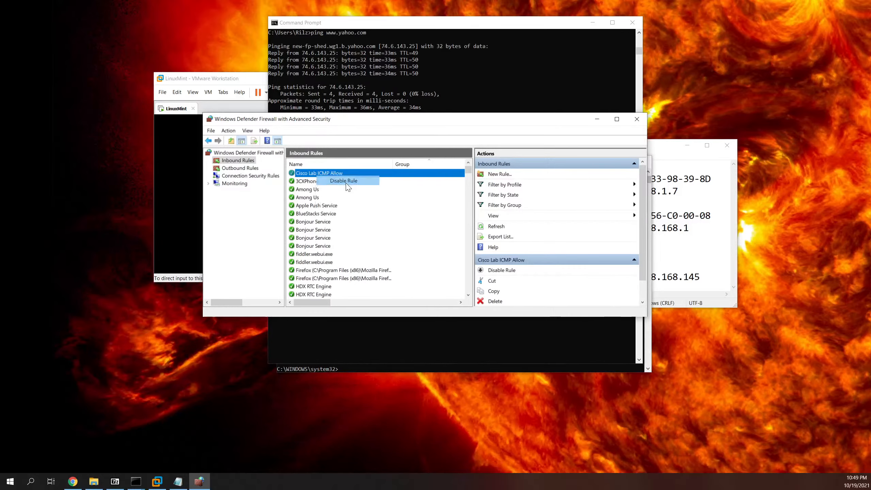
{"action": "left_click", "coordinate": [296, 190]}
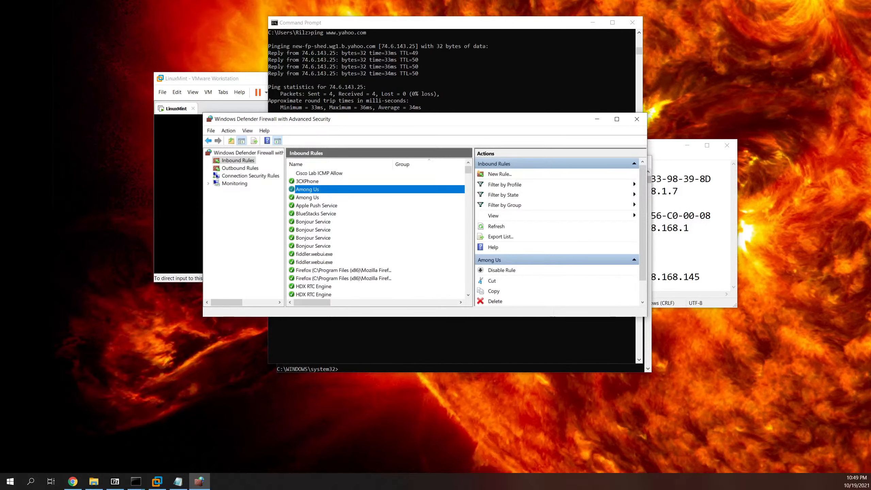
{"action": "left_click", "coordinate": [596, 119]}
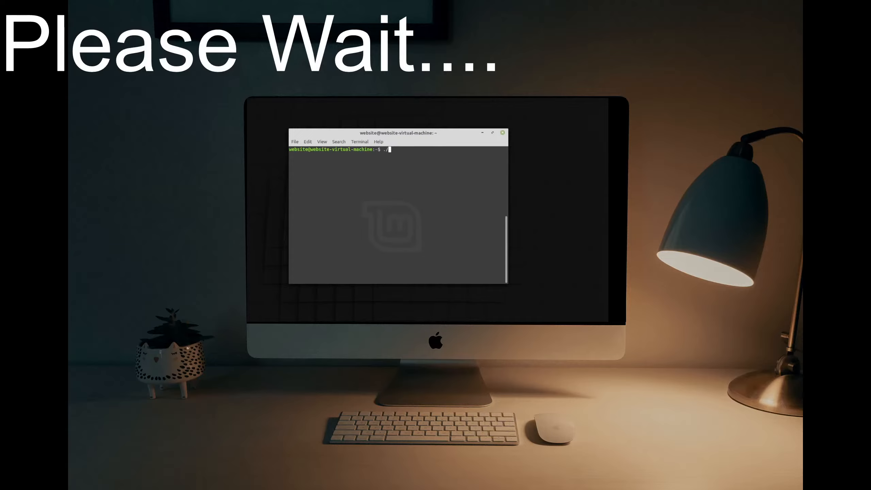
Step: Run ./startup.sh in the Linux terminal to print the banner and ping google.ca
{"action": "type", "text": "startup.sh"}
{"action": "key", "text": "Return"}
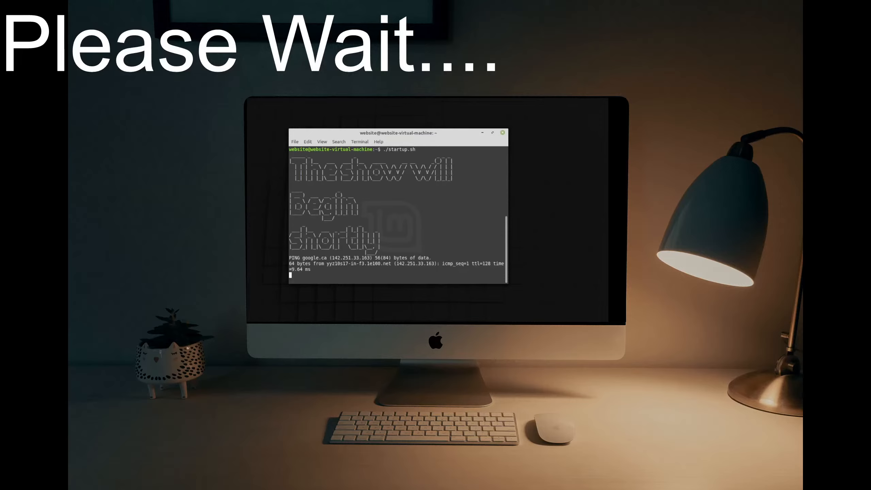